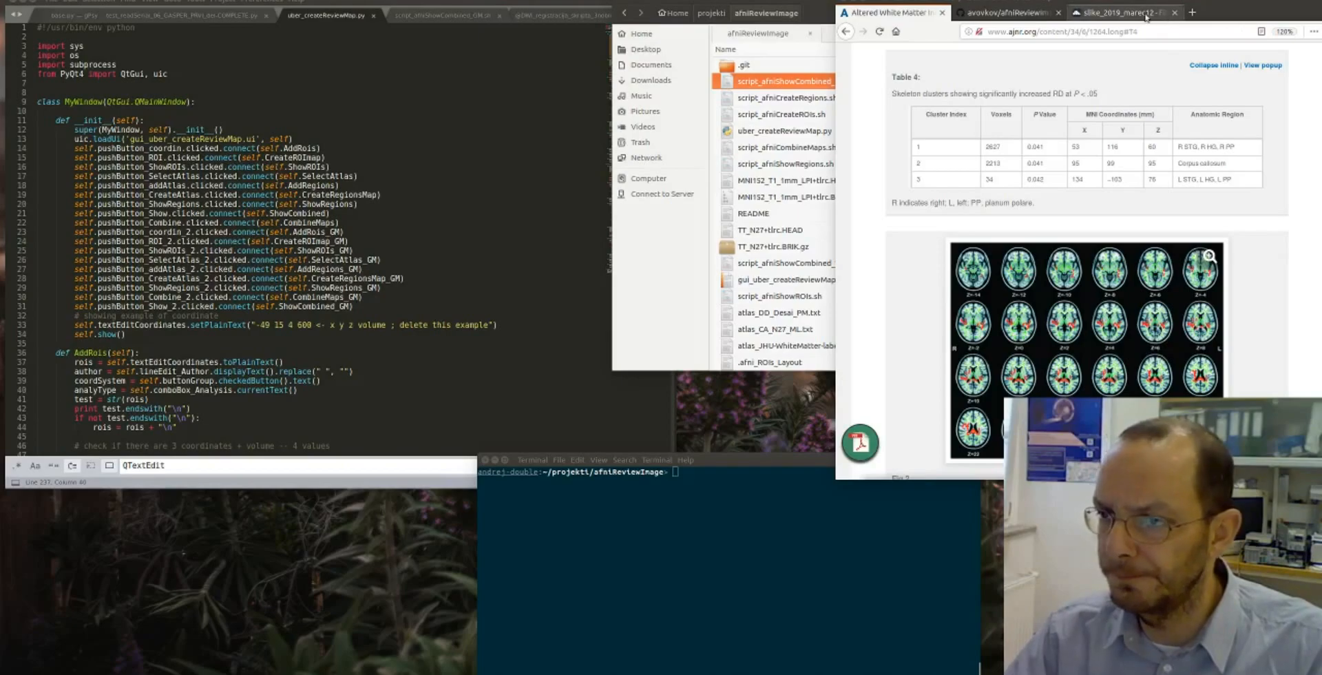
# - Switch from the journal article to the afniReviewImage GitHub repository and look through its README and script files
pyautogui.scroll(3, 1096, 253)
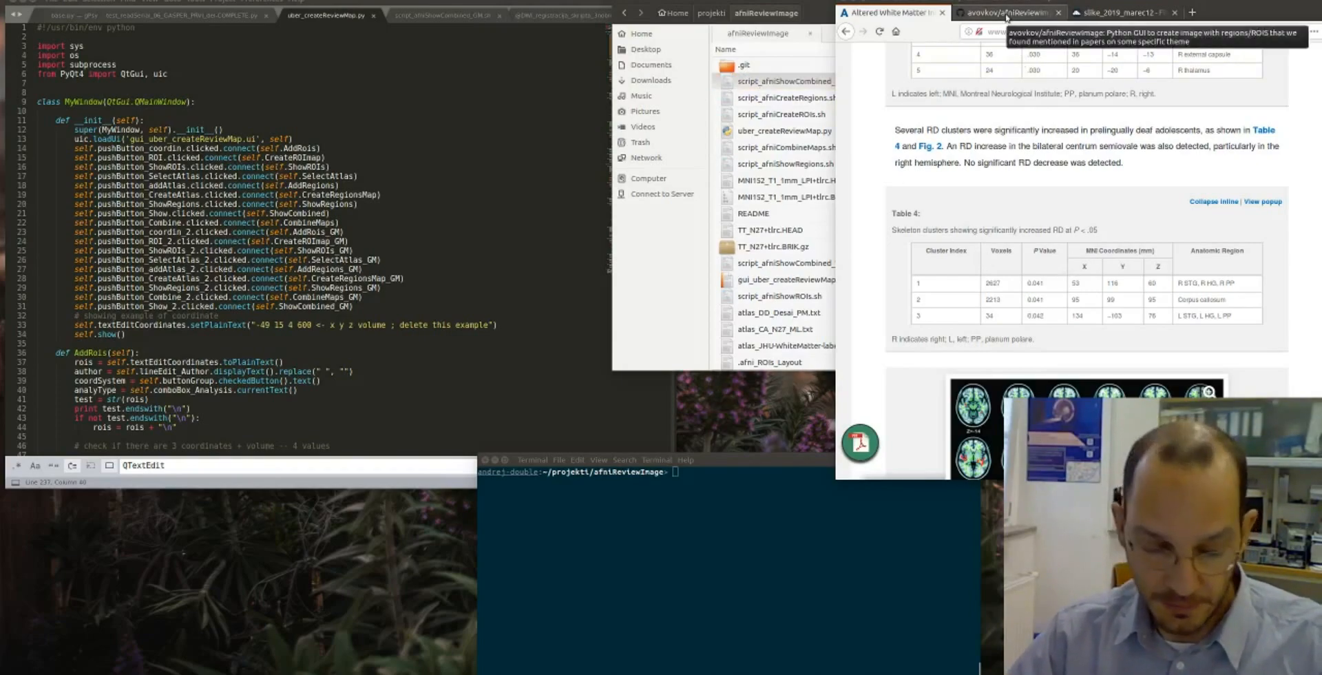
pyautogui.click(1006, 14)
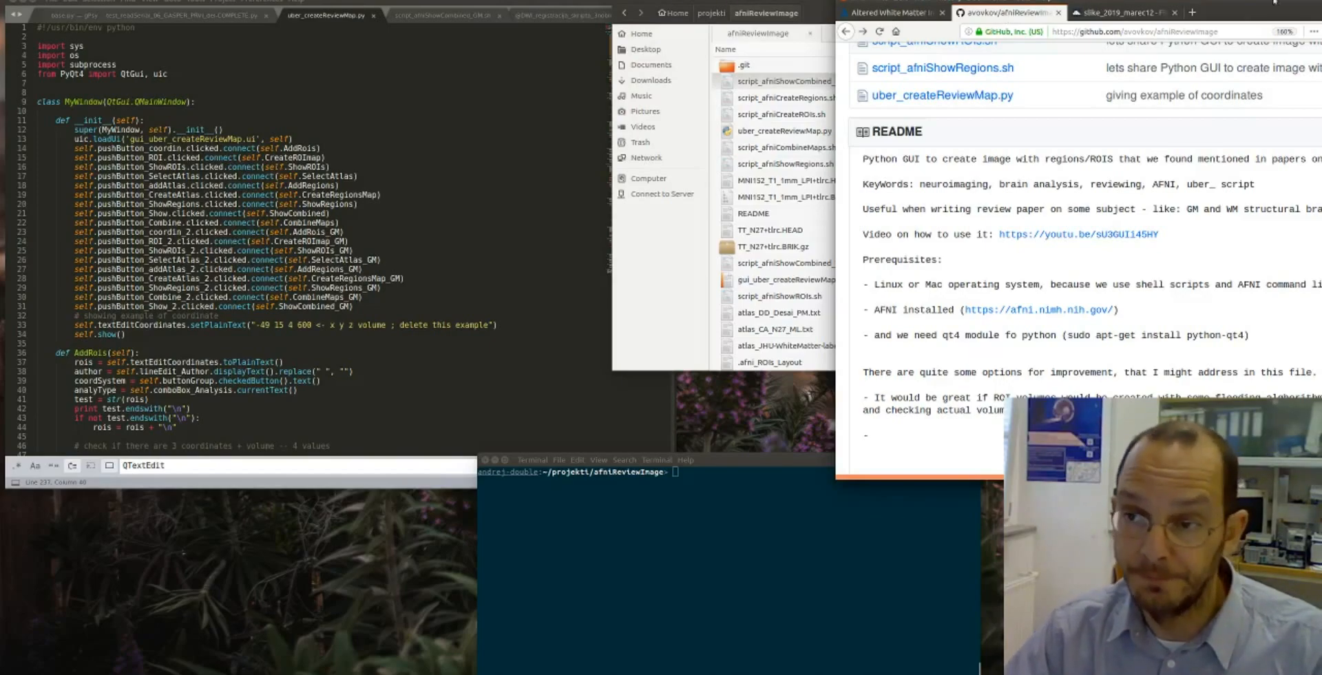
pyautogui.scroll(10, 967, 300)
pyautogui.scroll(2, 967, 300)
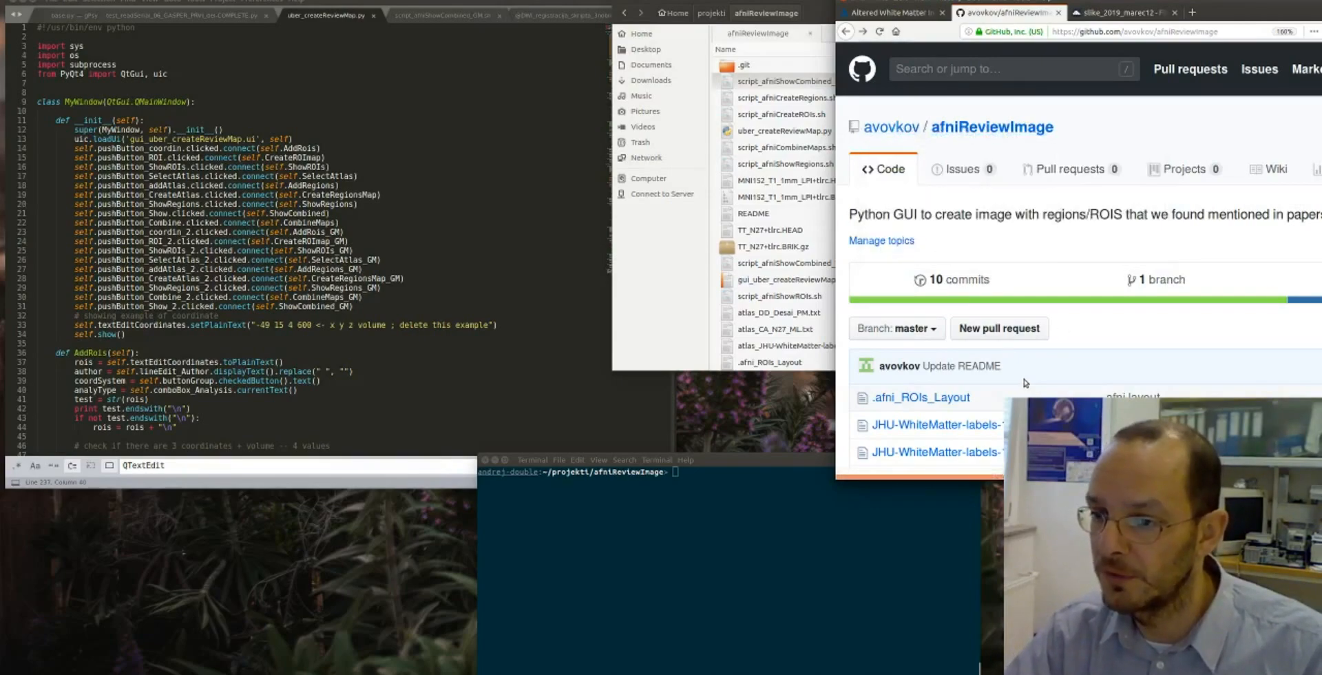
pyautogui.scroll(-5, 1010, 284)
pyautogui.scroll(-3, 1010, 284)
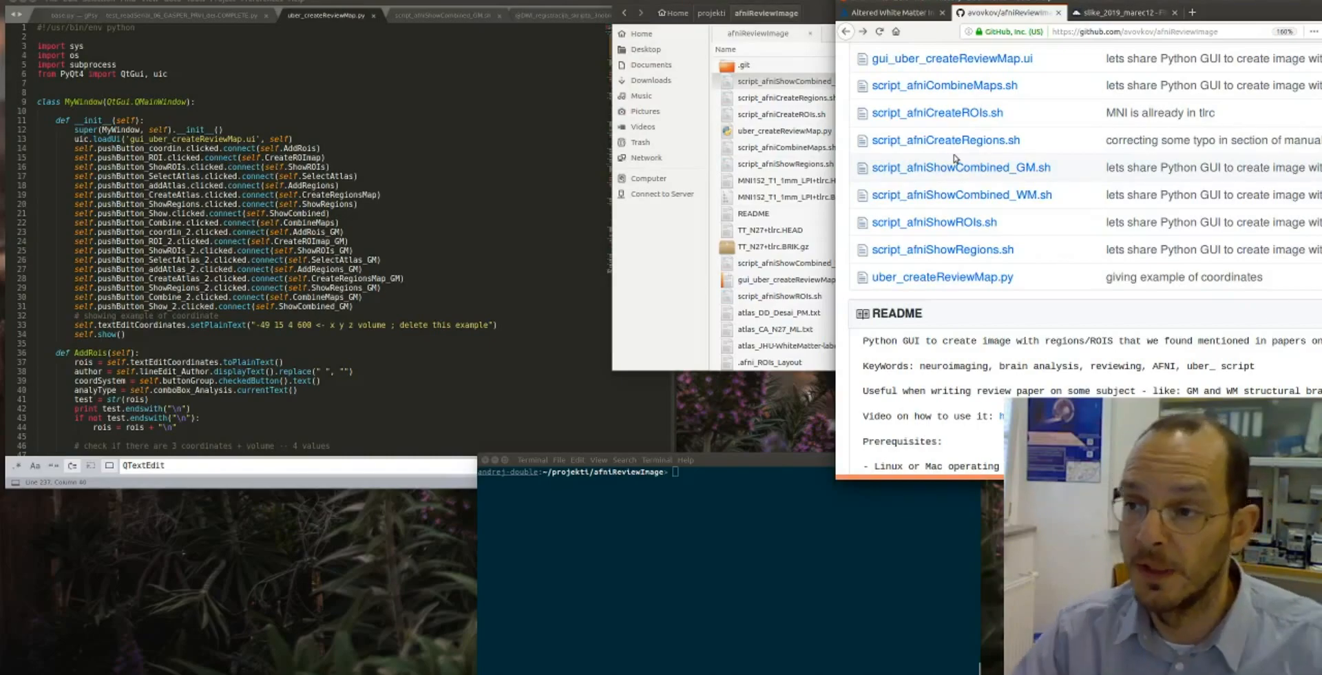
# - In the terminal, list the afniReviewImage folder, run ./uber_createReviewMap.py and place its window over the code editor
pyautogui.click(674, 589)
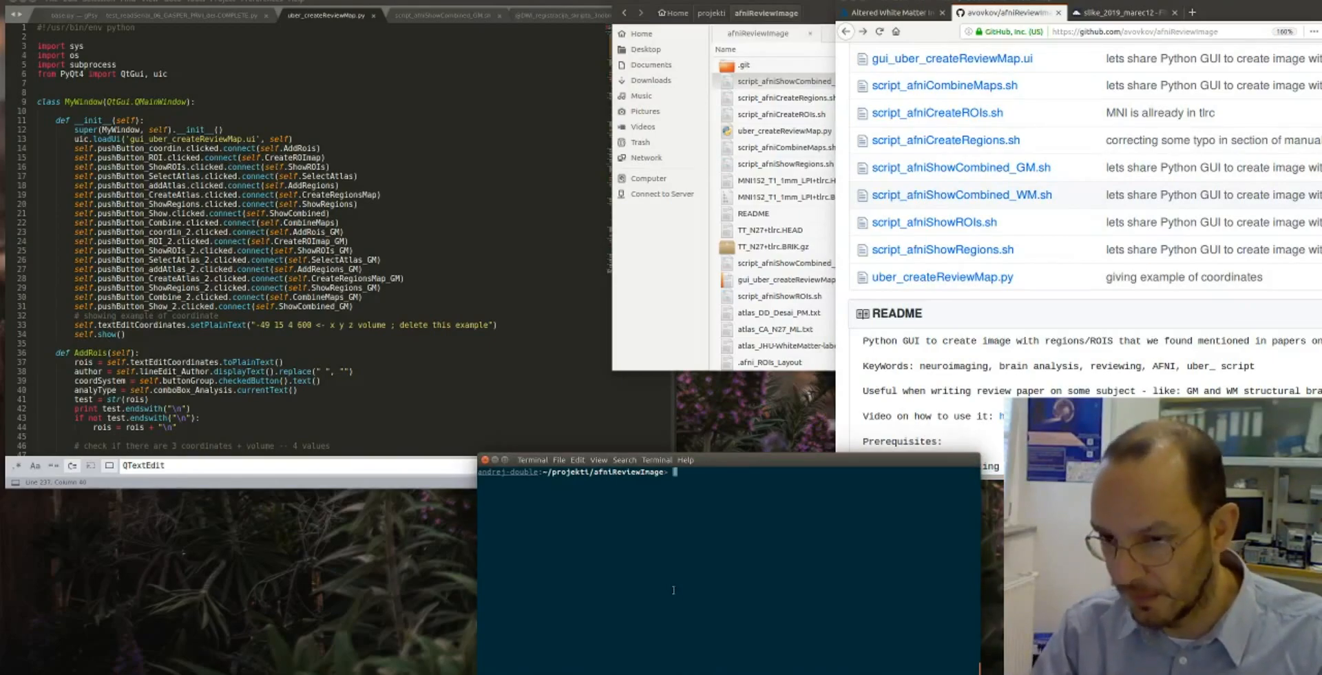
pyautogui.write('ls')
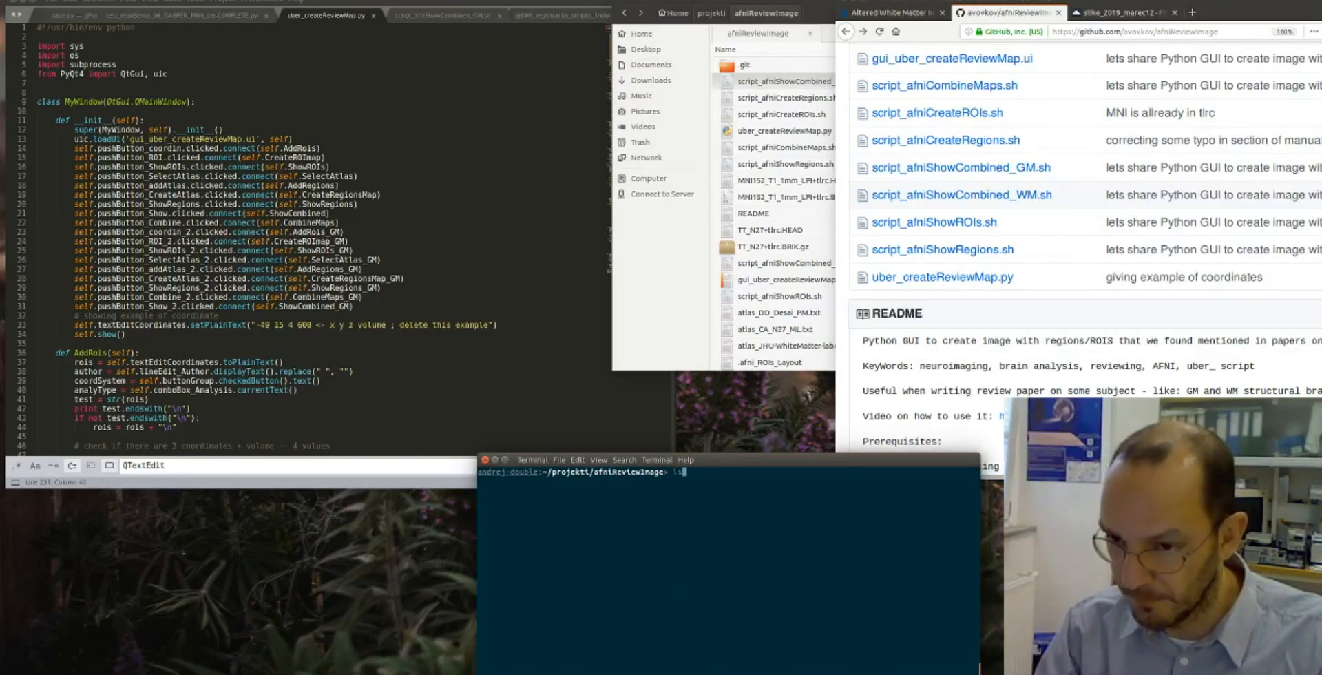
pyautogui.press('Return')
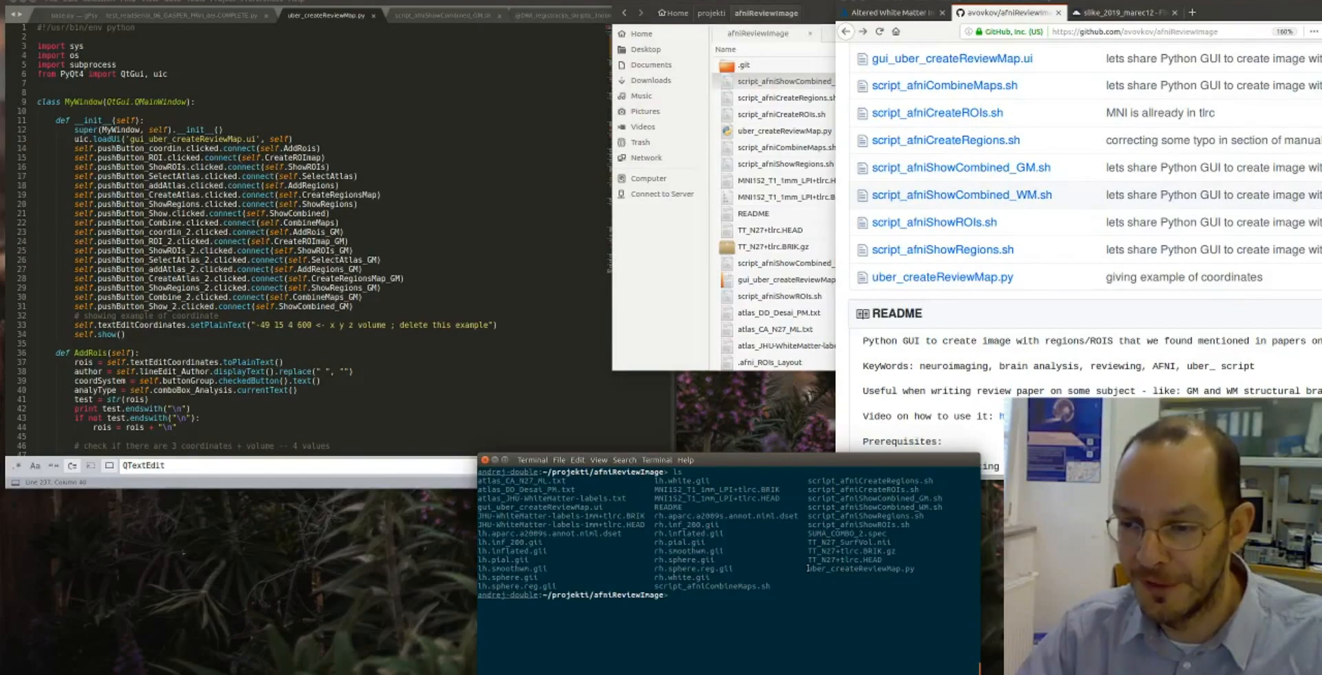
pyautogui.write('.')
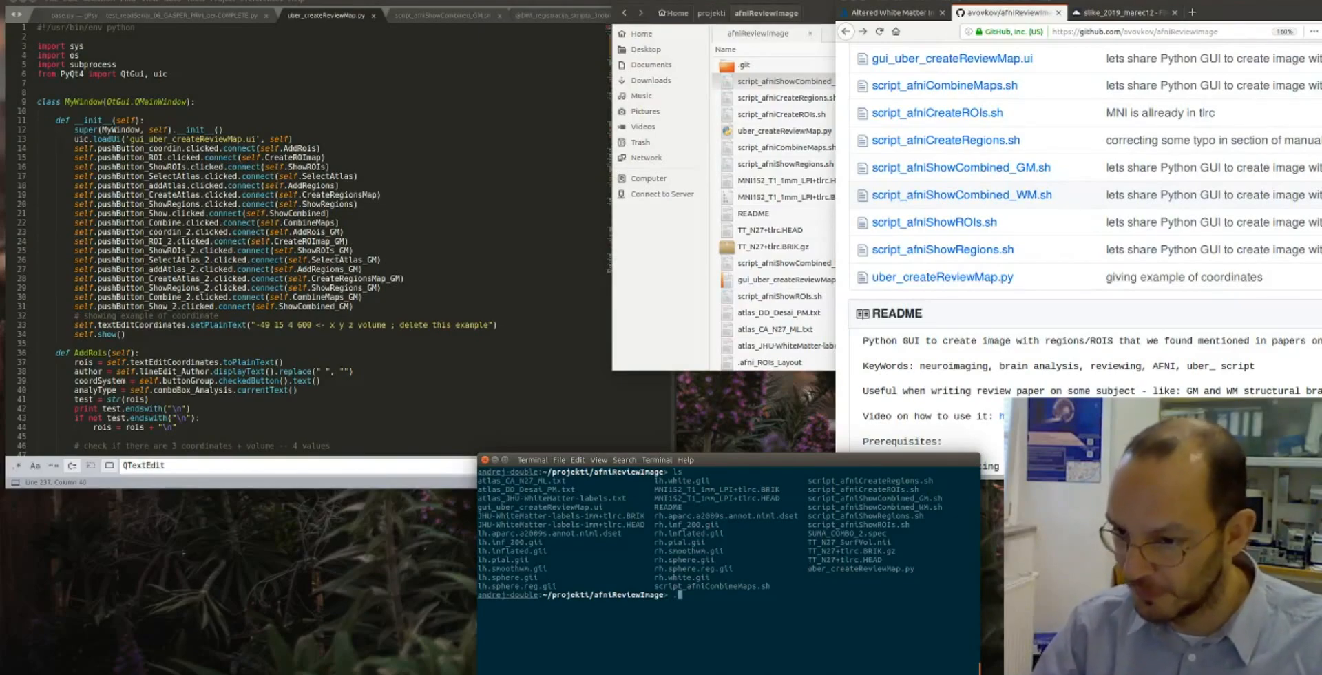
pyautogui.write('/')
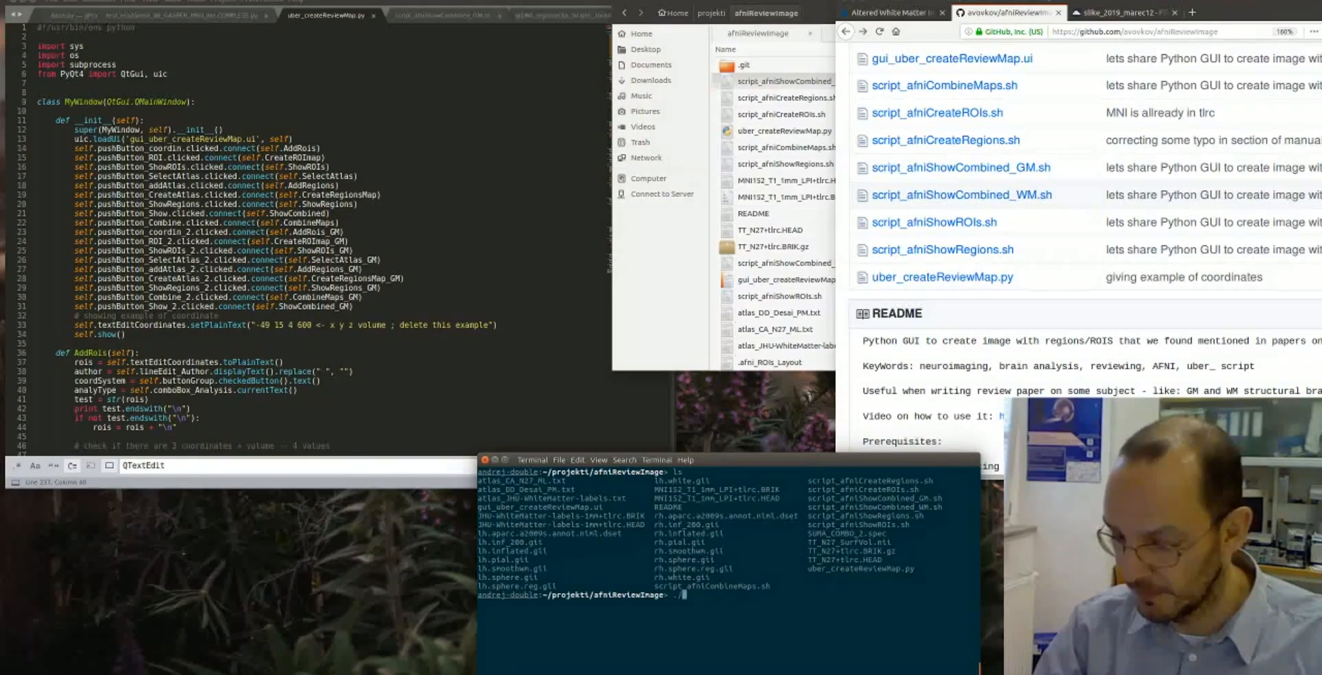
pyautogui.write('u')
pyautogui.press('Tab')
pyautogui.press('Return')
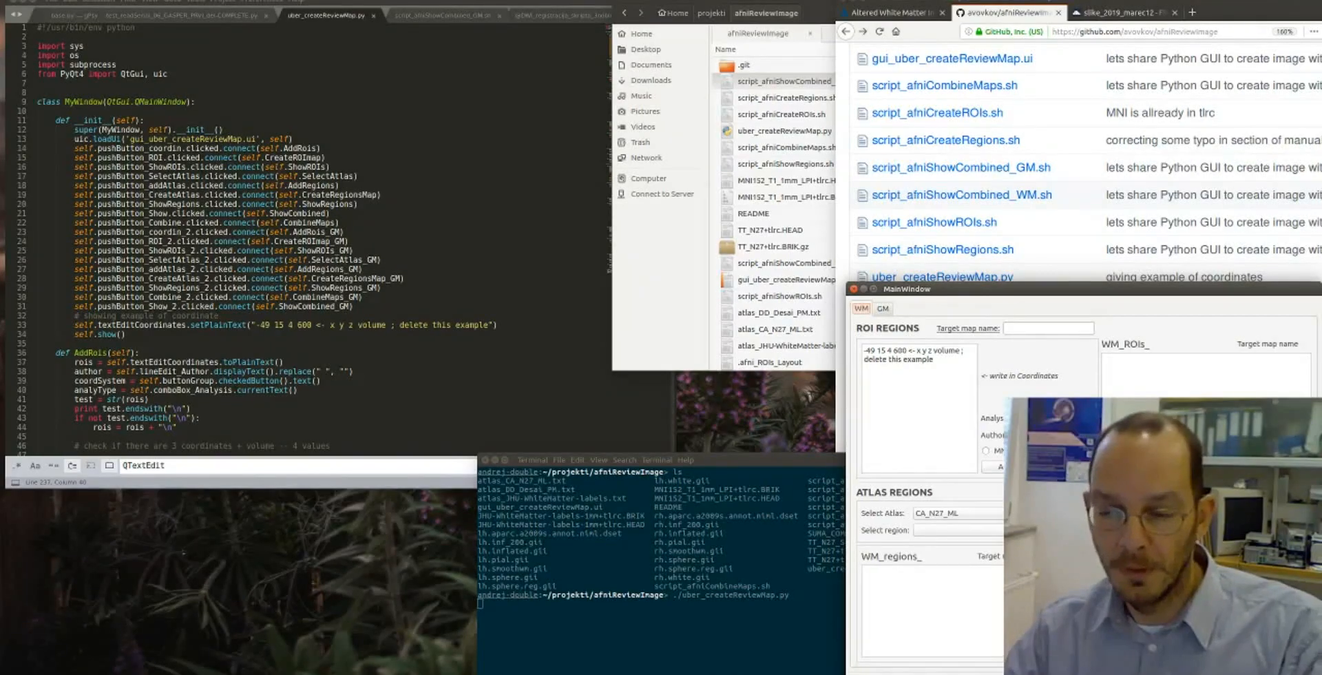
pyautogui.moveTo(1225, 291); pyautogui.dragTo(401, 0)
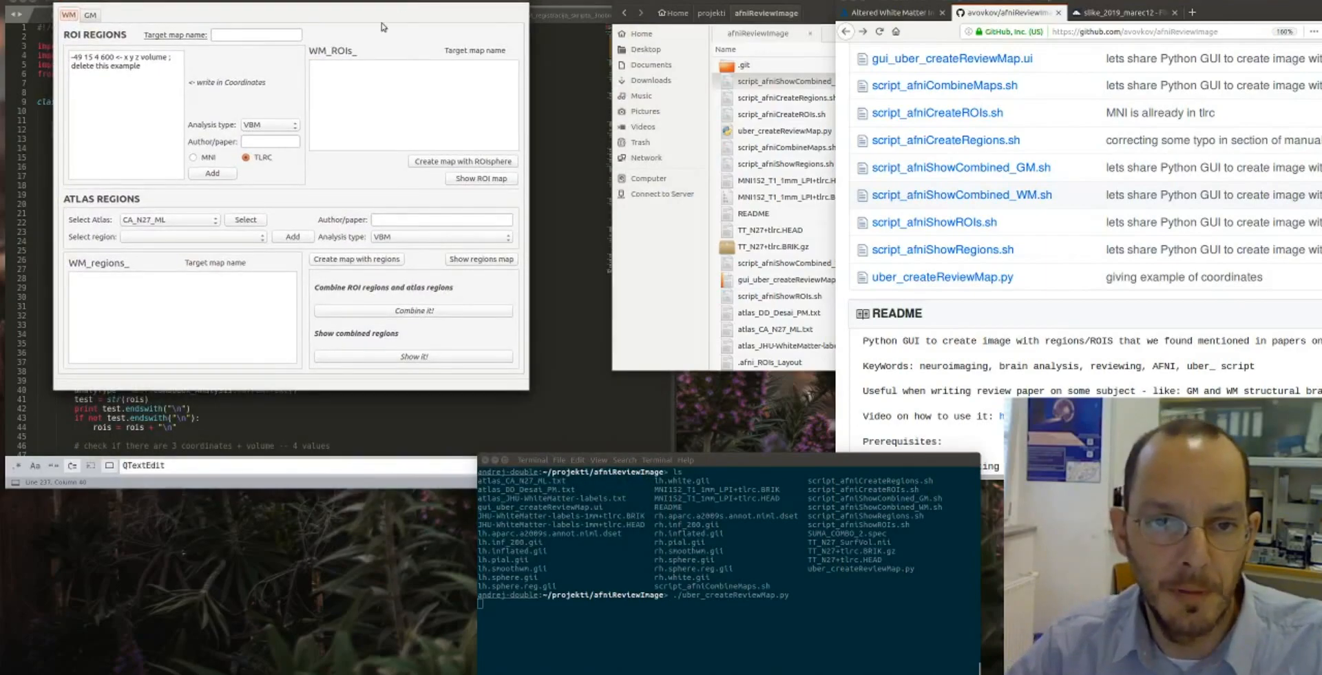
# - Compare the WM and GM pages of the review map tool and examine WM's target map name and example ROI coordinates
pyautogui.click(92, 17)
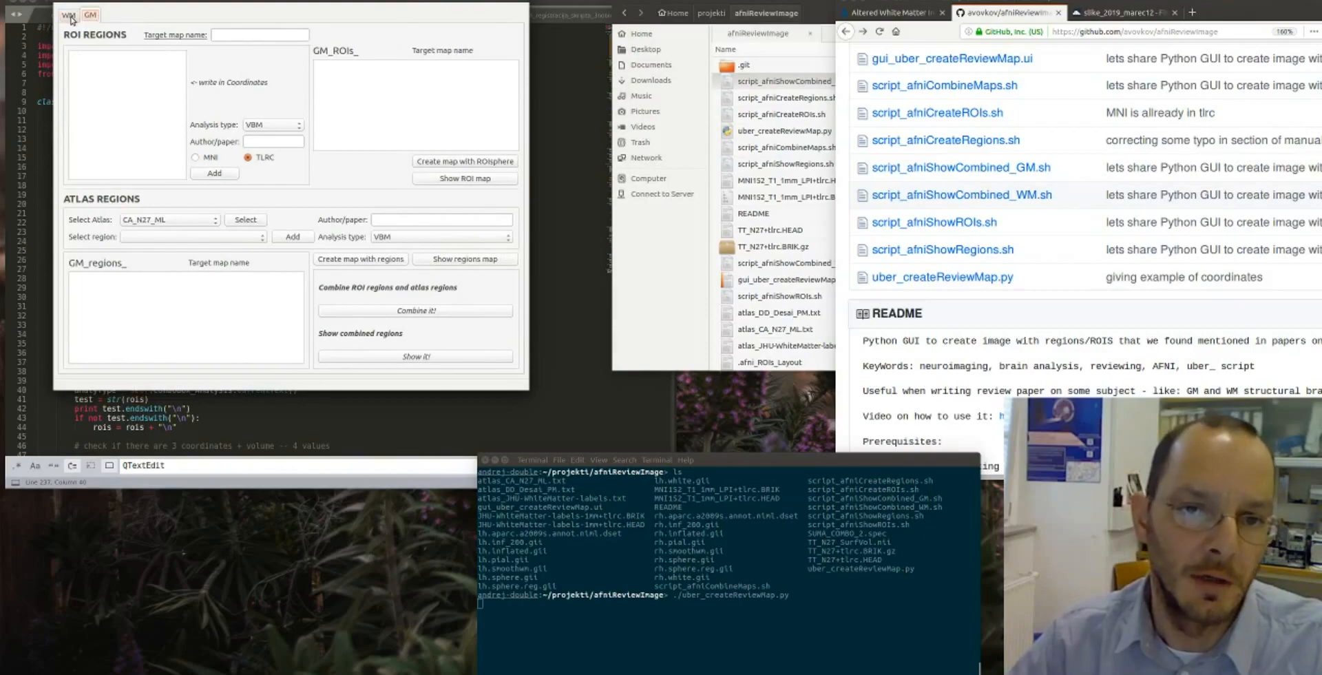
pyautogui.click(72, 17)
pyautogui.click(89, 16)
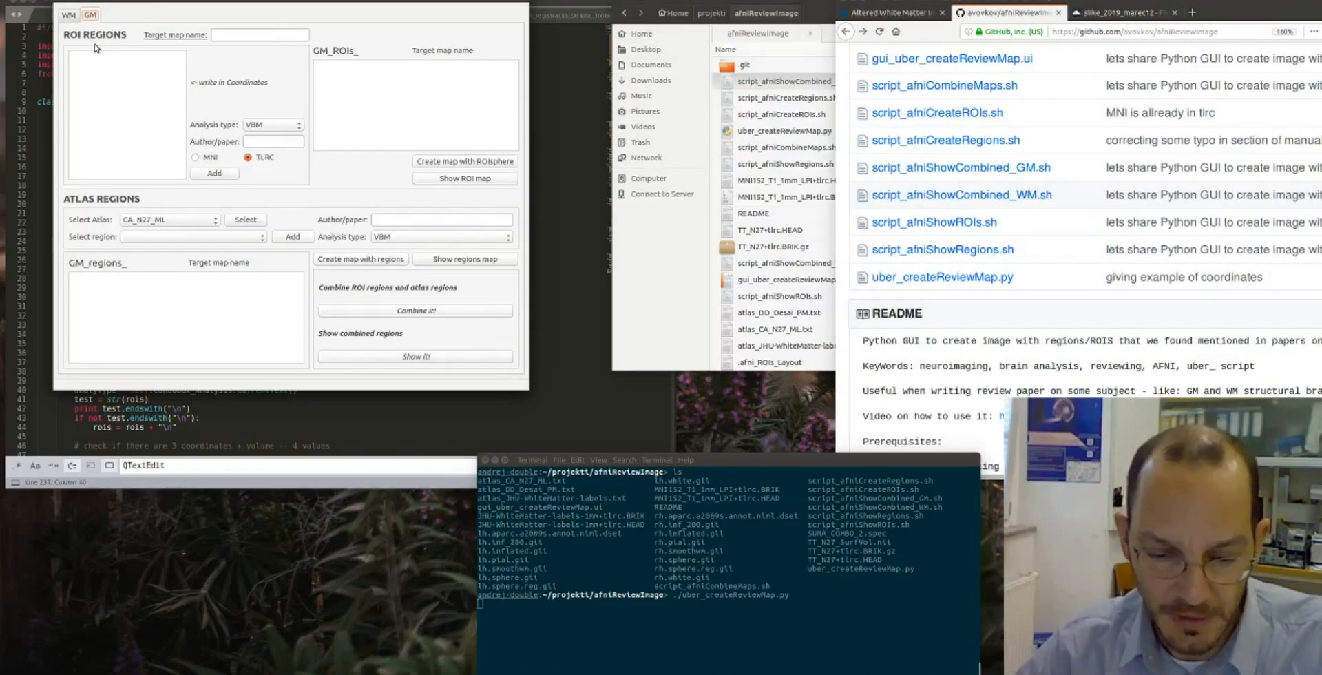
pyautogui.click(69, 16)
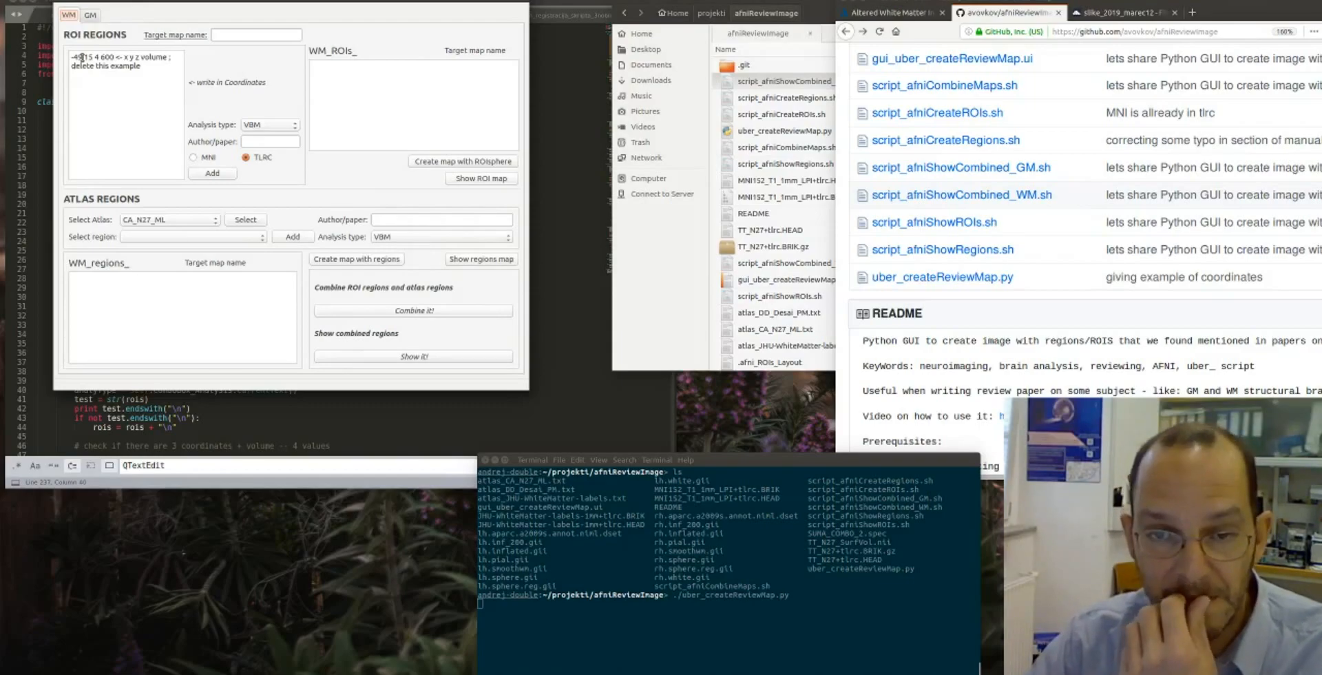
pyautogui.click(224, 36)
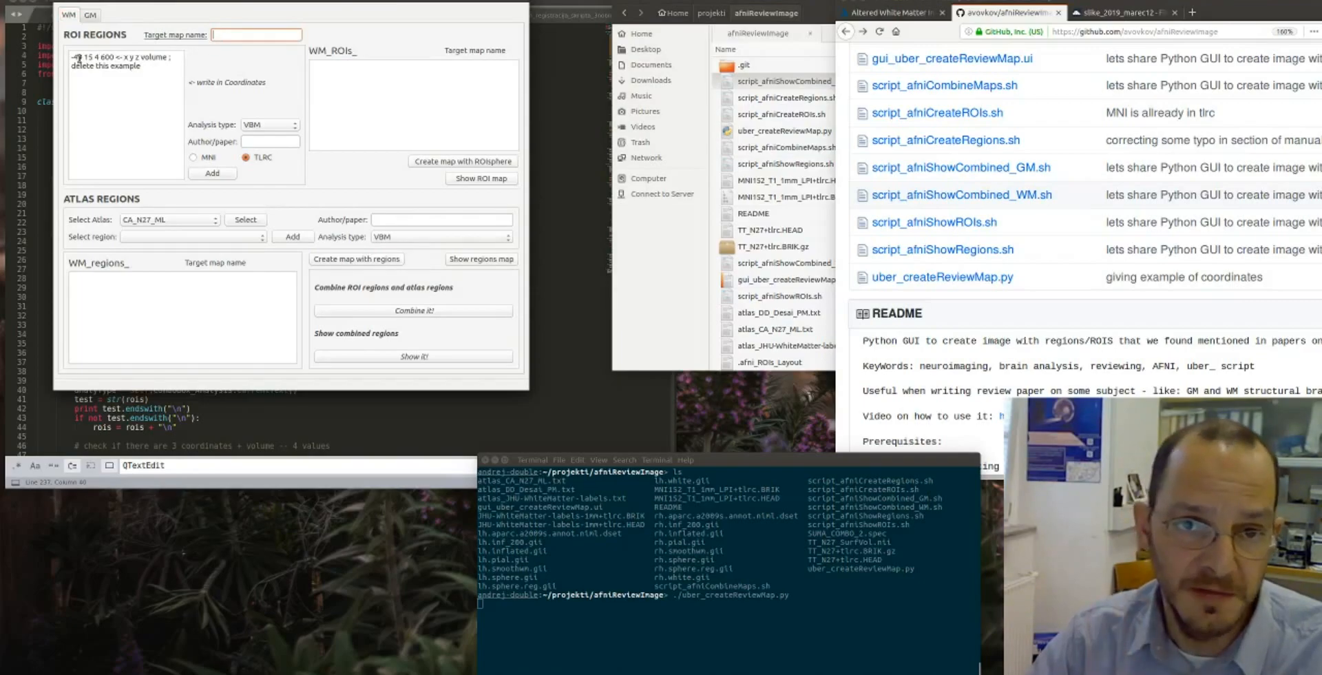
pyautogui.moveTo(72, 57); pyautogui.dragTo(162, 66)
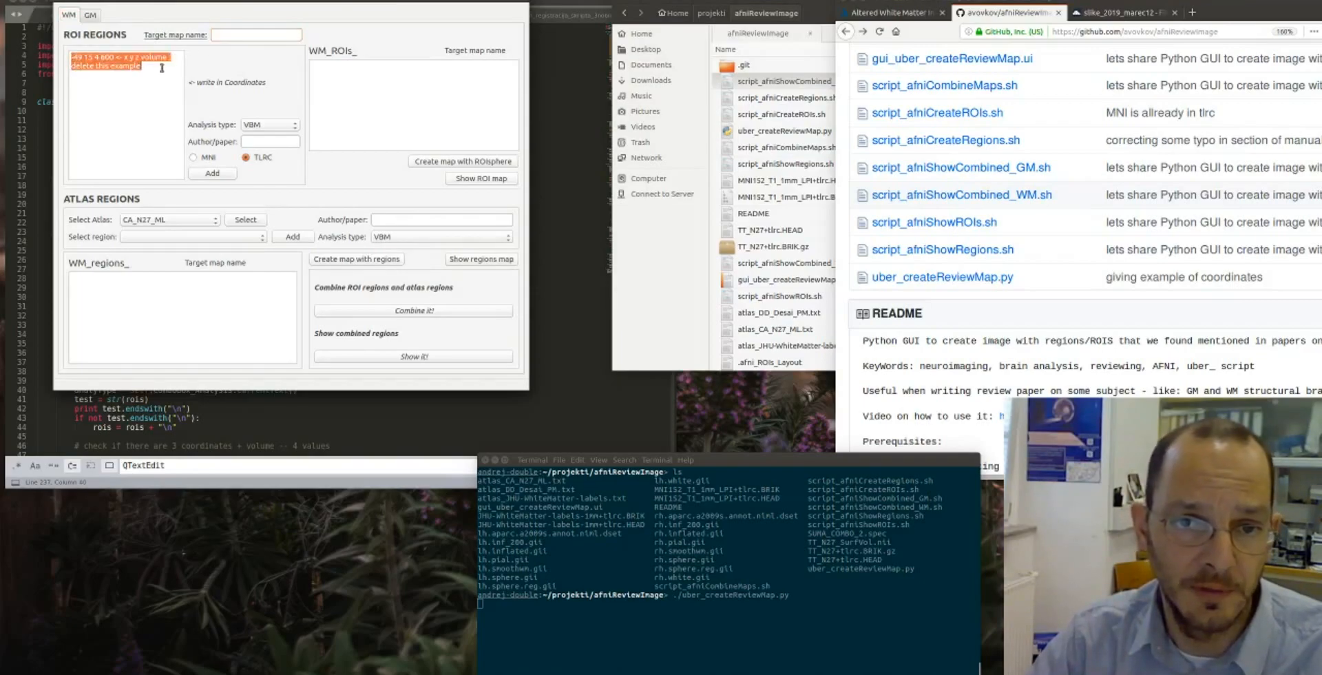
pyautogui.click(162, 67)
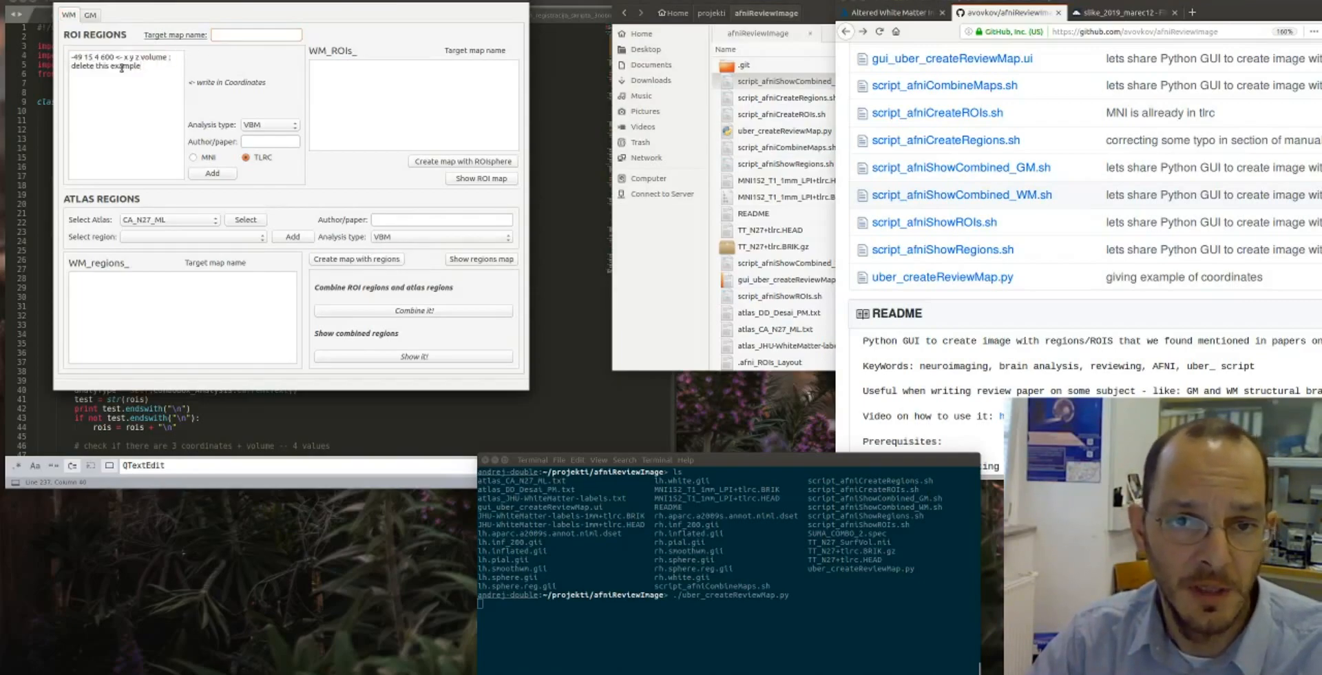
pyautogui.click(259, 38)
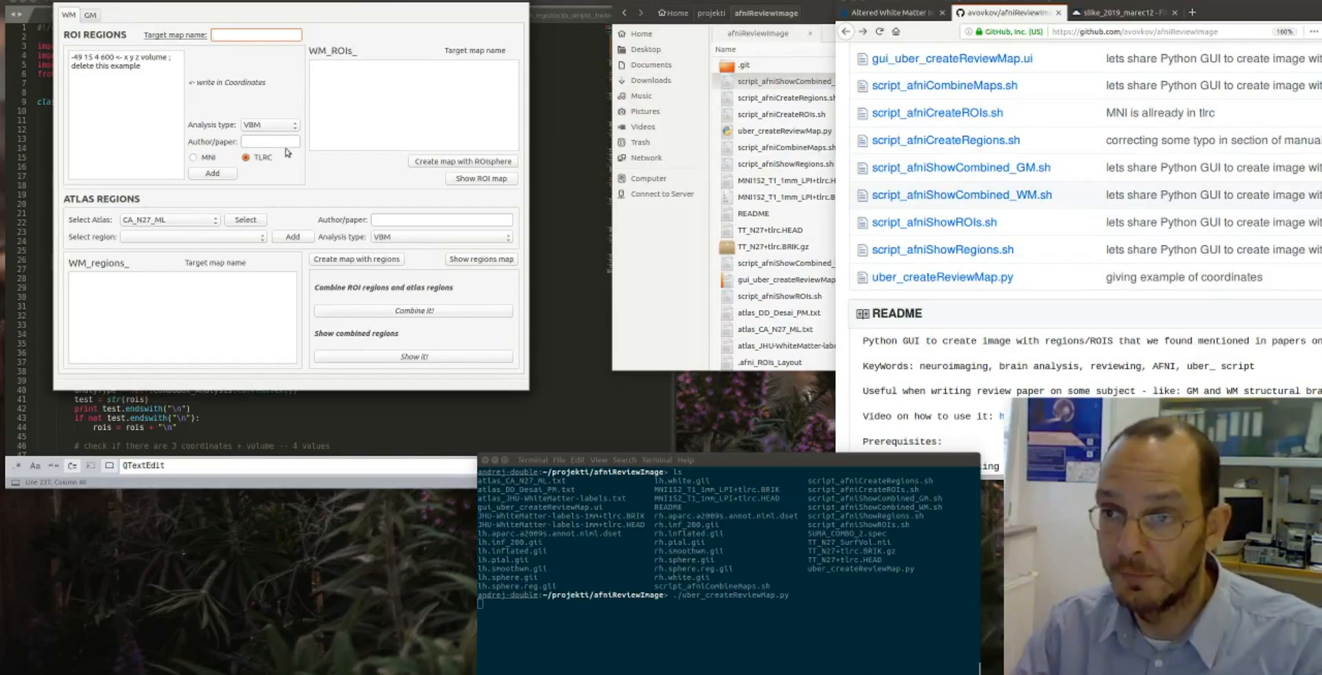
# - Switch to the white matter journal article in the browser and examine Table 4 with its MNI cluster coordinates
pyautogui.click(899, 14)
pyautogui.scroll(-3, 1011, 249)
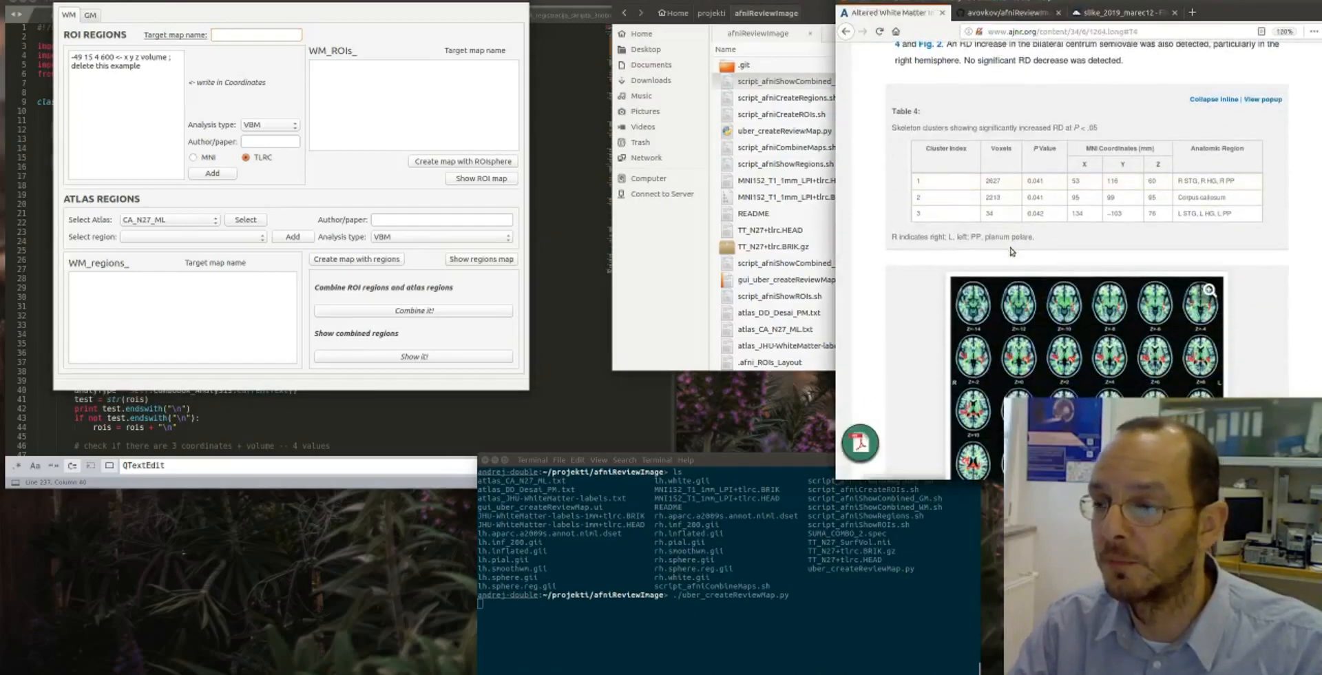
pyautogui.scroll(-1, 1003, 220)
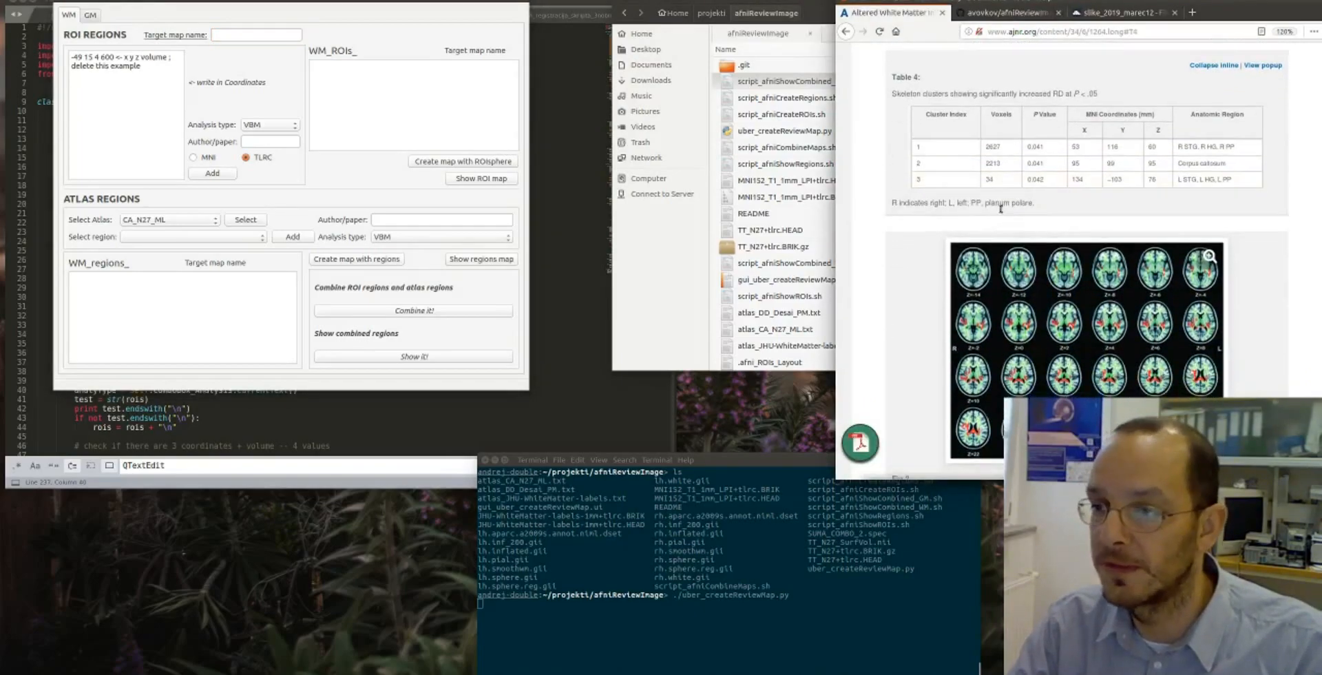
pyautogui.scroll(4, 1001, 208)
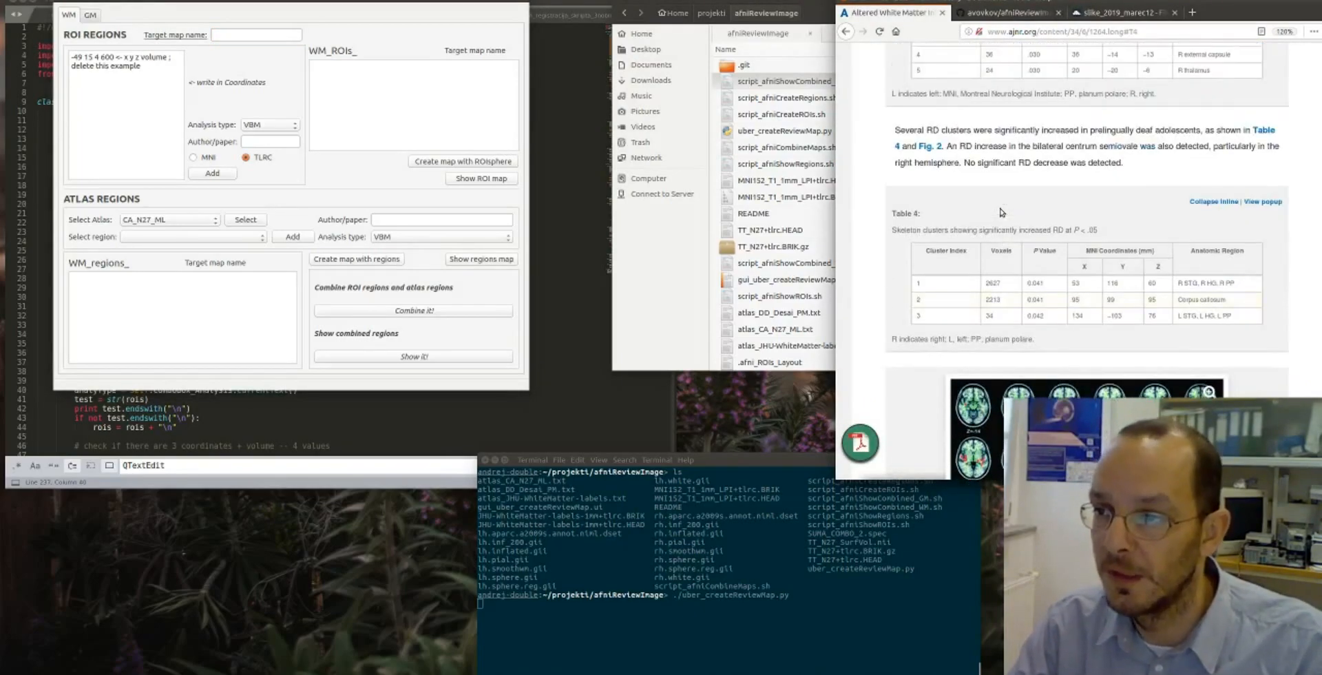
# - Set the WM target map name to DeafDeficit and delete the example text from the ROI coordinates box
pyautogui.click(220, 34)
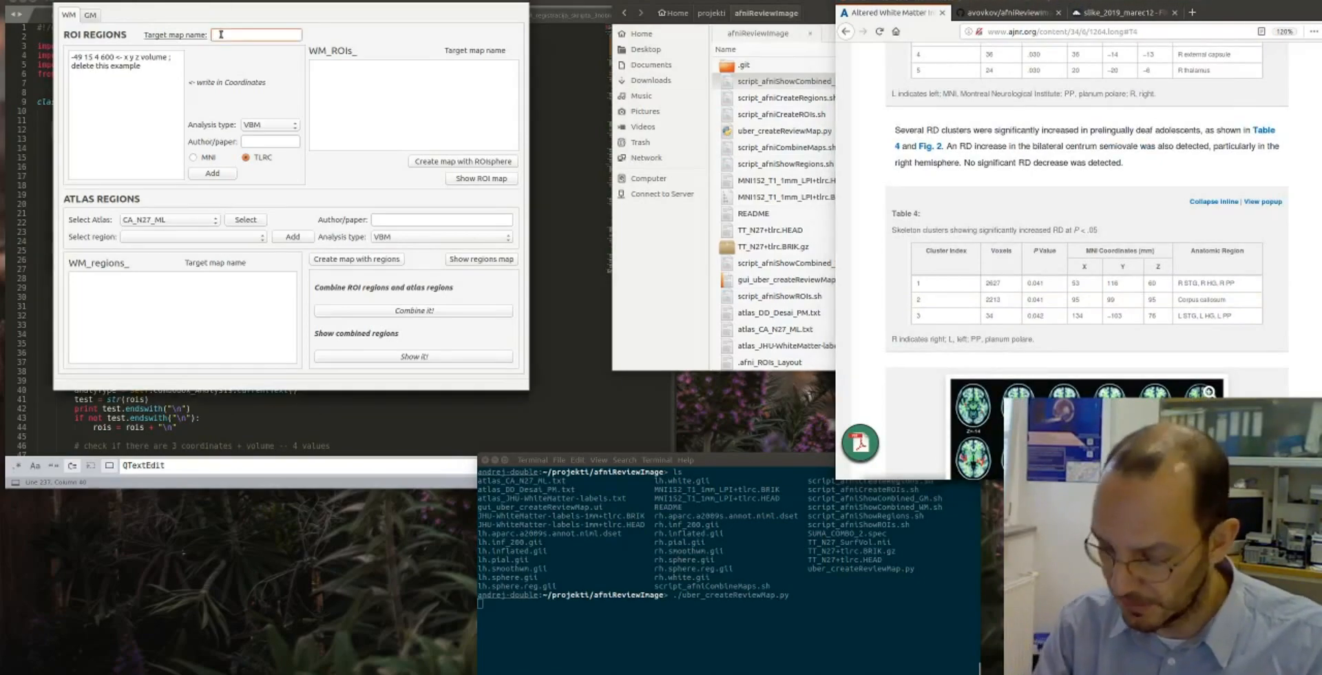
pyautogui.write('D')
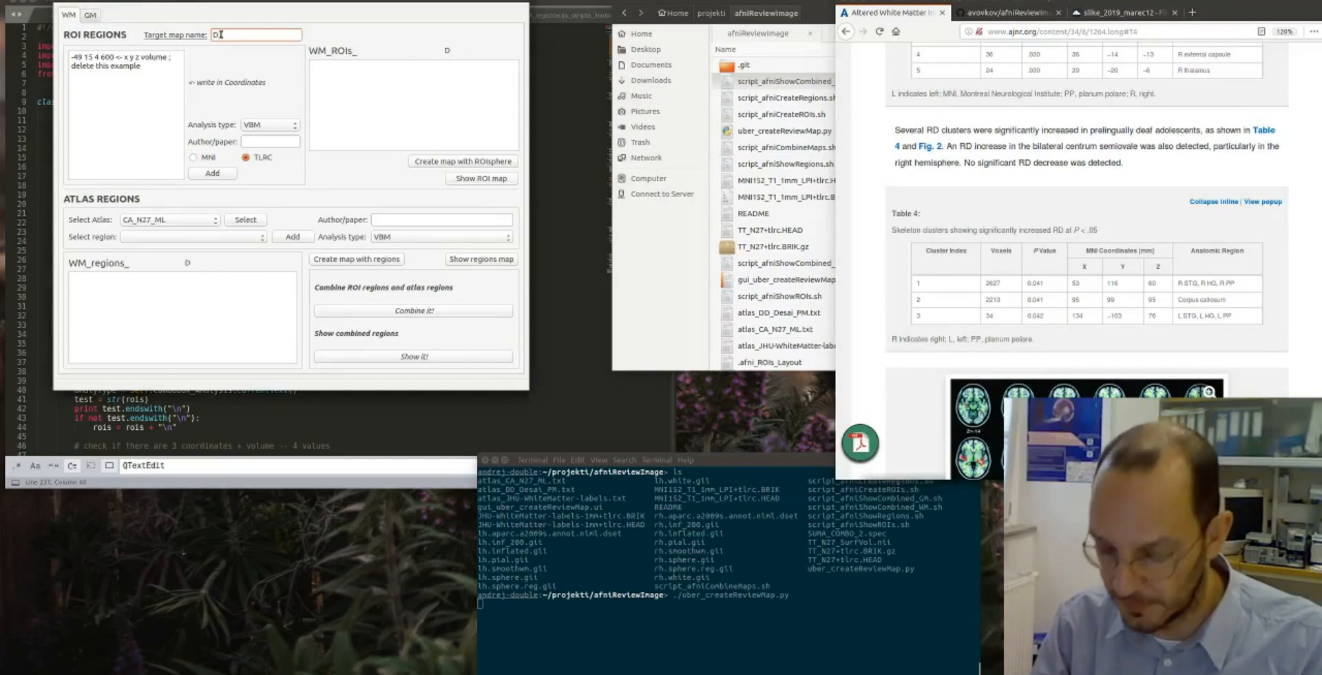
pyautogui.write('eafDeficit')
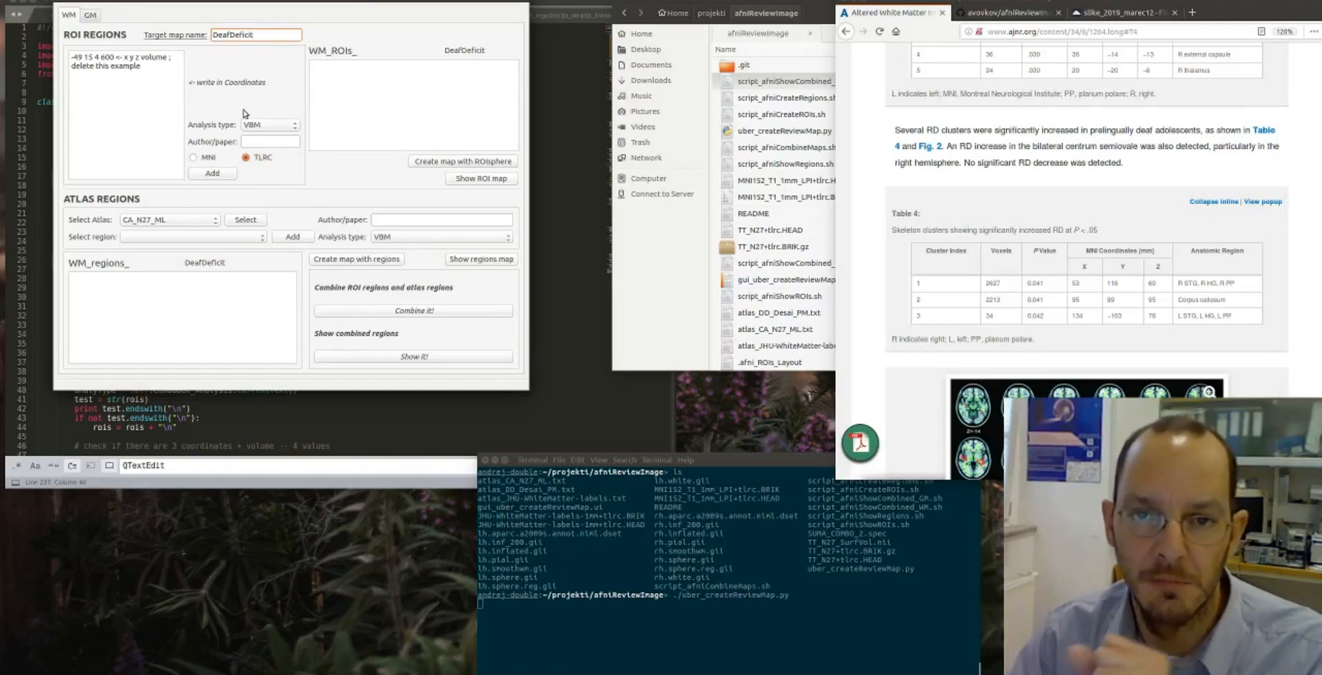
pyautogui.moveTo(142, 66); pyautogui.dragTo(72, 56)
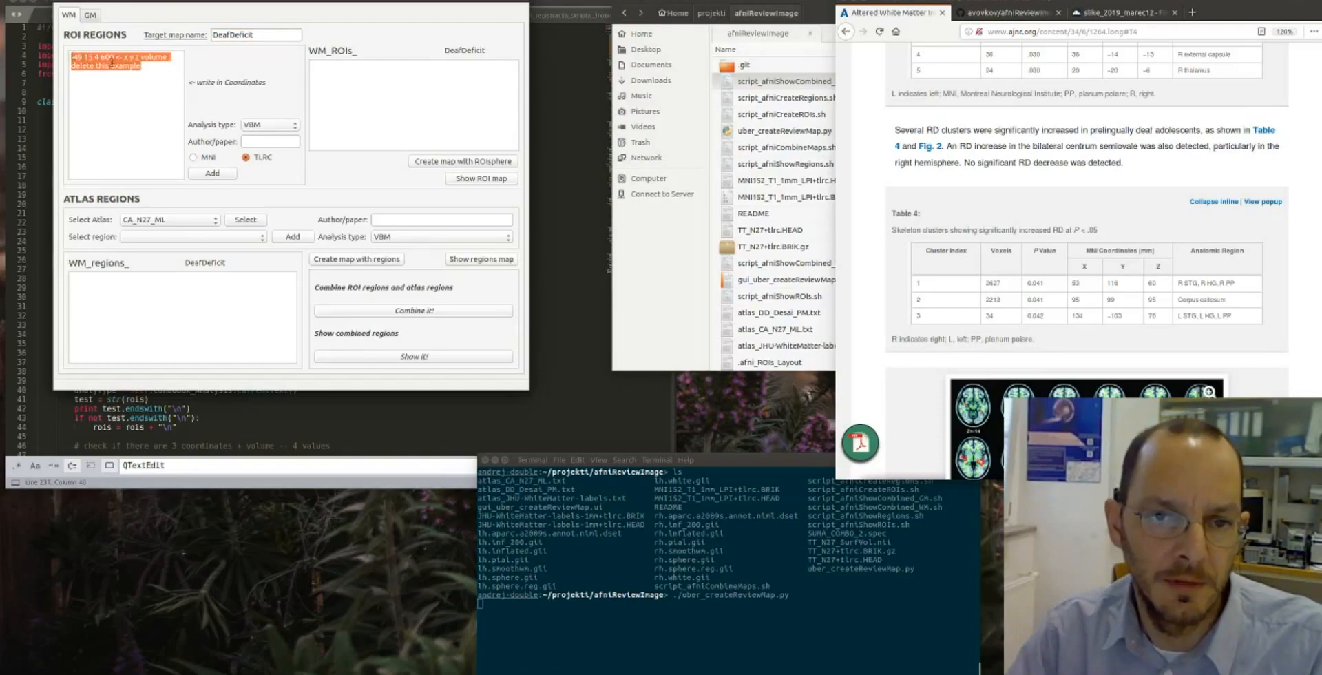
pyautogui.press('BackSpace')
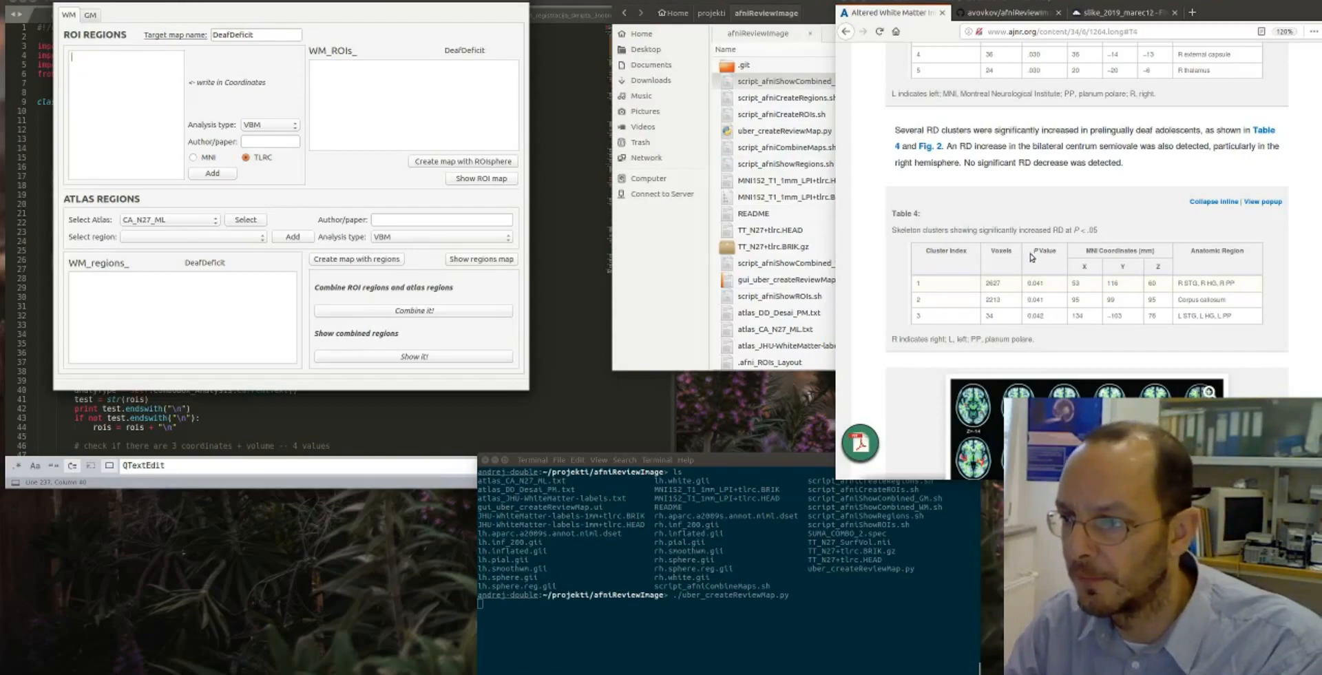
# - Bring up the brain image viewer with the MNI152_T1_1mm template and place it beside the article's Table 4
pyautogui.scroll(-3, 1031, 238)
pyautogui.scroll(-1, 1031, 238)
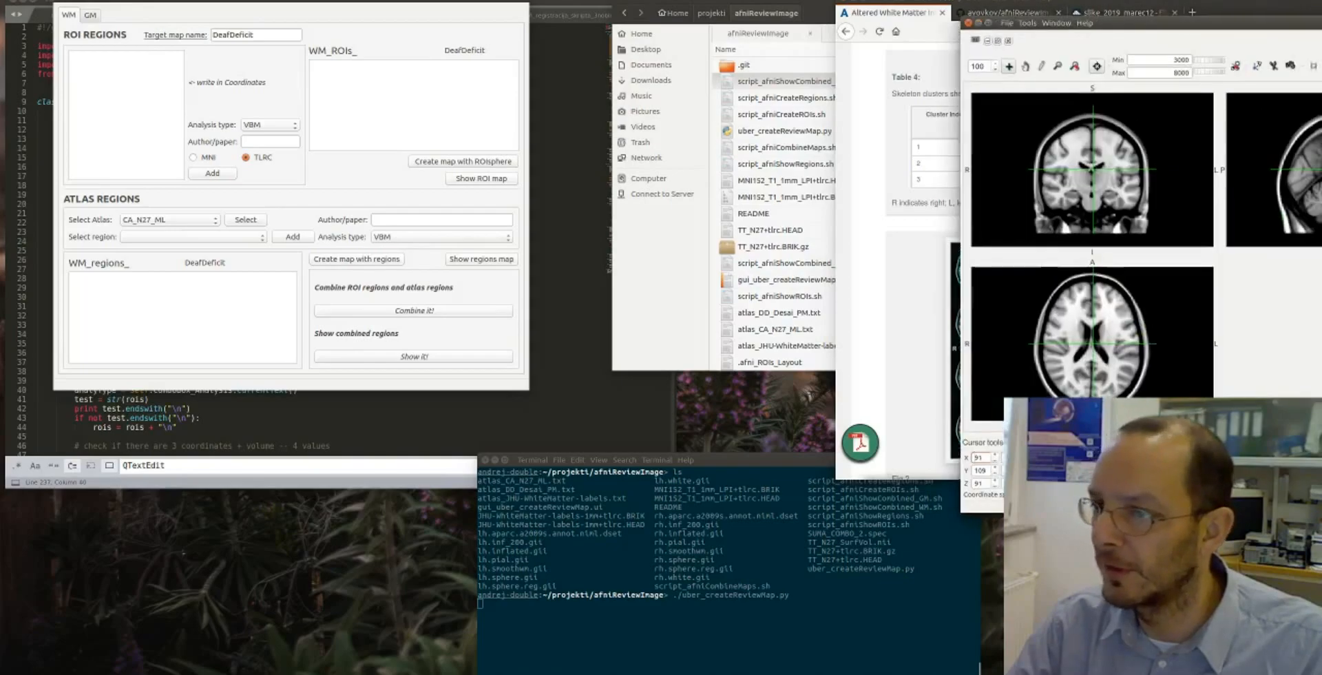
pyautogui.moveTo(1321, 157); pyautogui.dragTo(1321, 100)
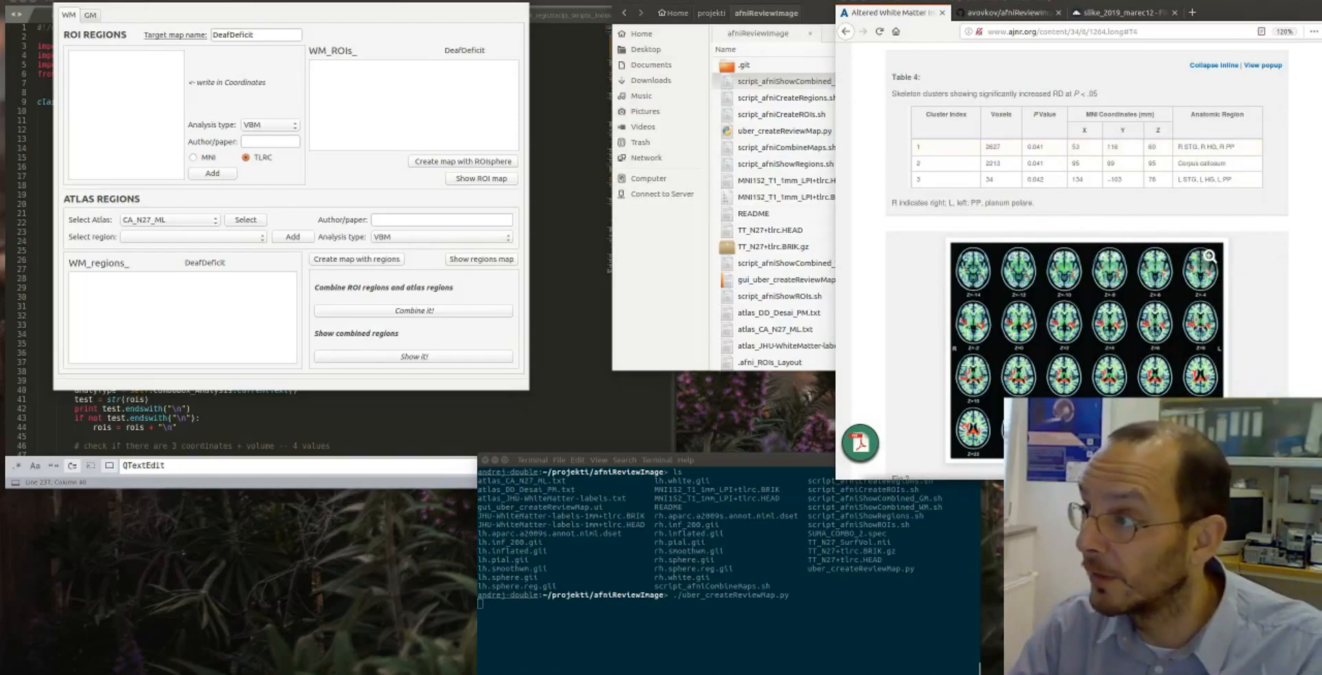
pyautogui.moveTo(1321, 28); pyautogui.dragTo(566, 174)
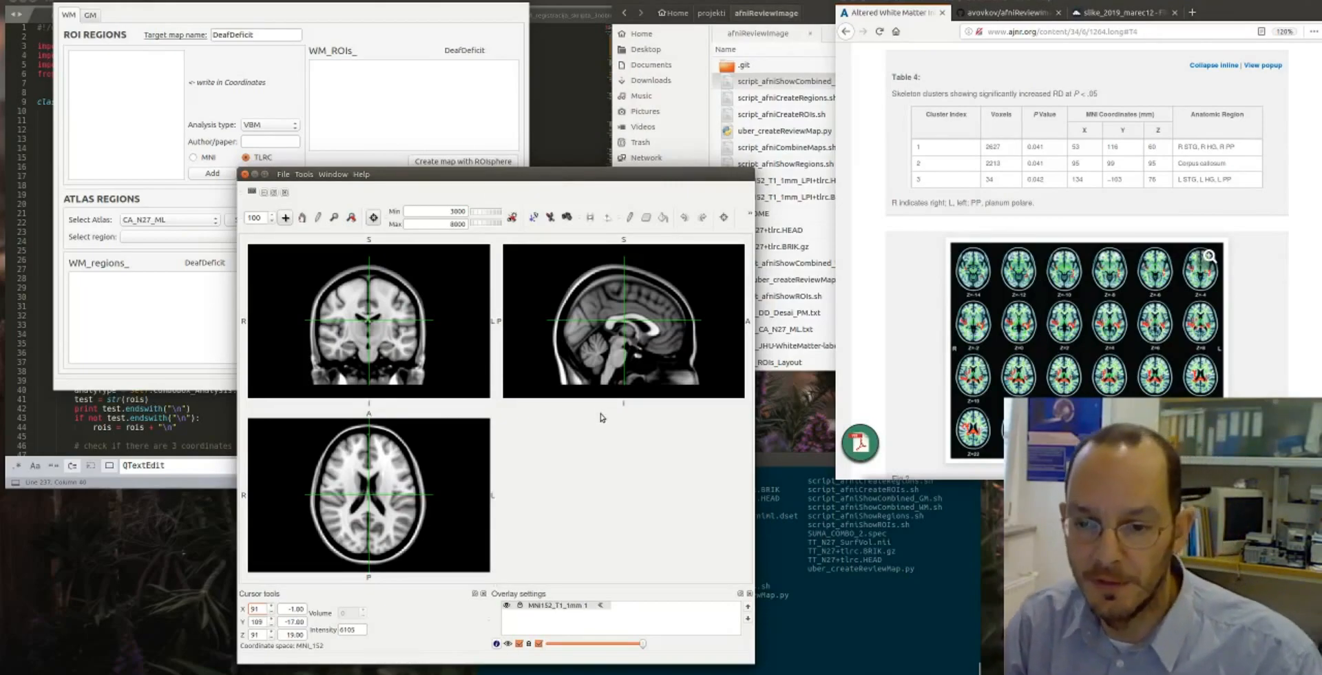
# - Move the viewer's cursor to the MNI coordinates -5, -27, 23 of Table 3's corpus callosum cluster
pyautogui.scroll(5, 1051, 162)
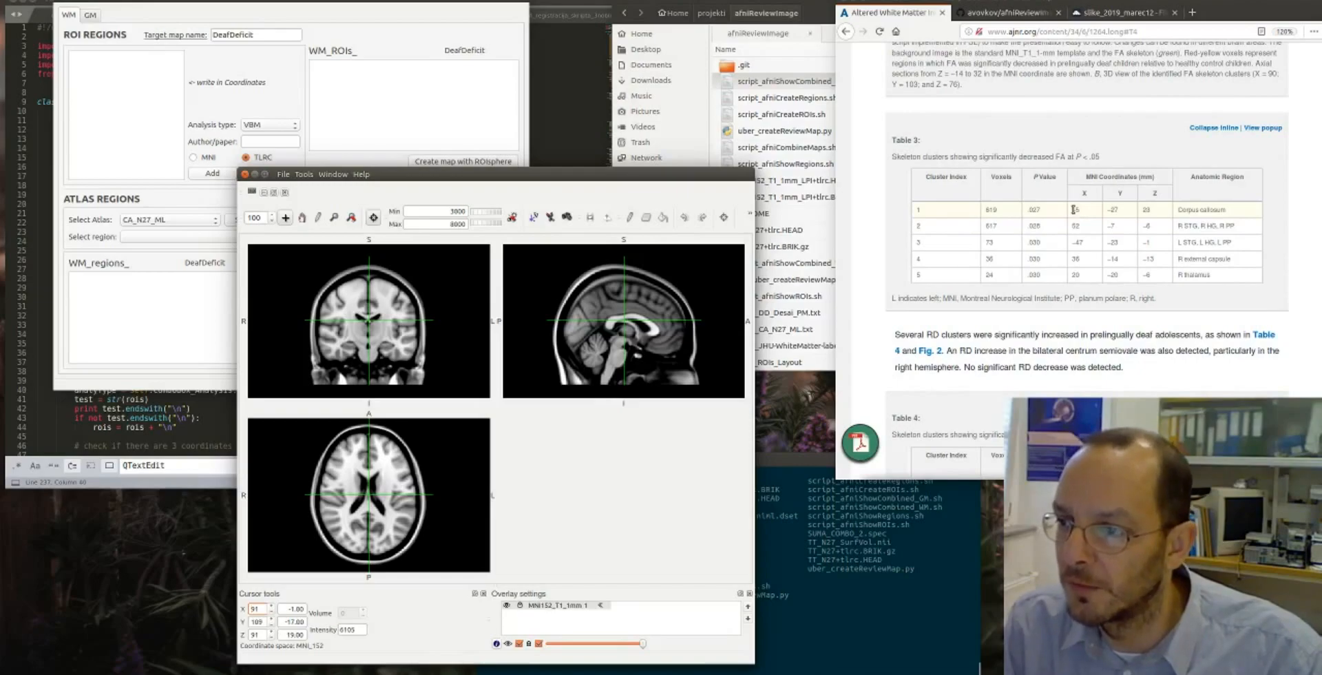
pyautogui.moveTo(288, 609); pyautogui.dragTo(313, 611)
pyautogui.write('-5')
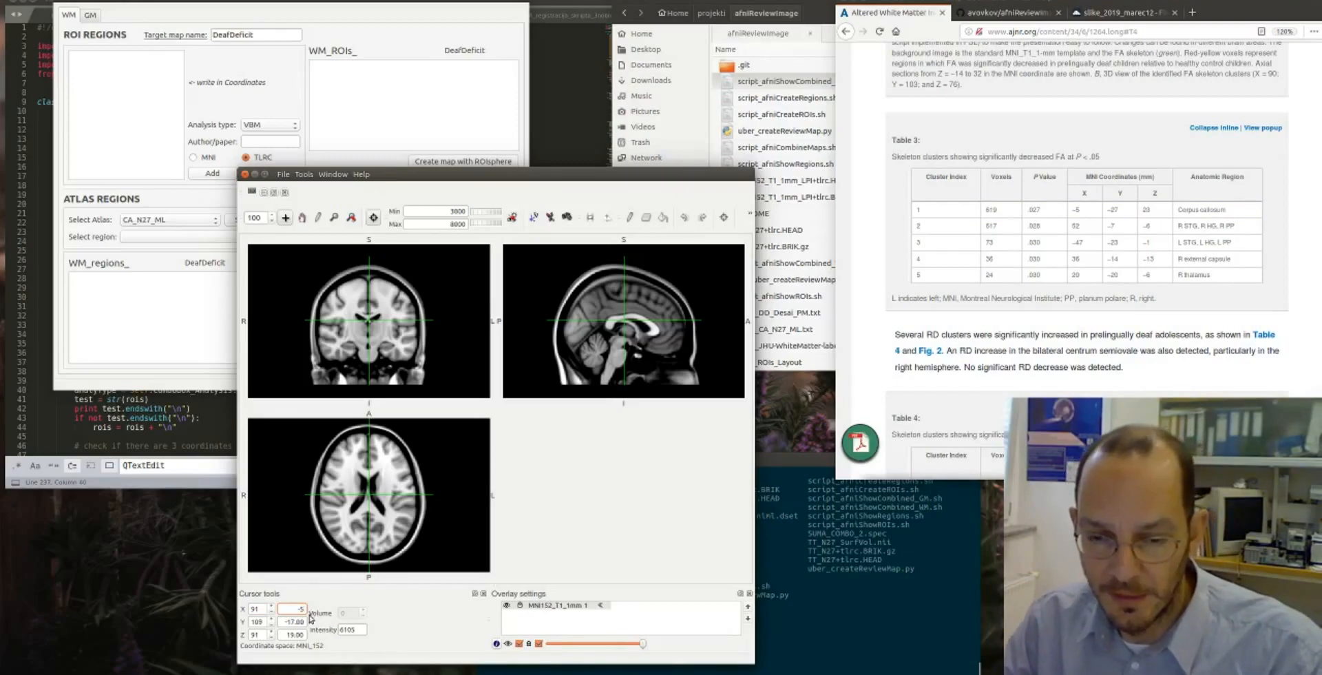
pyautogui.moveTo(284, 622); pyautogui.dragTo(309, 623)
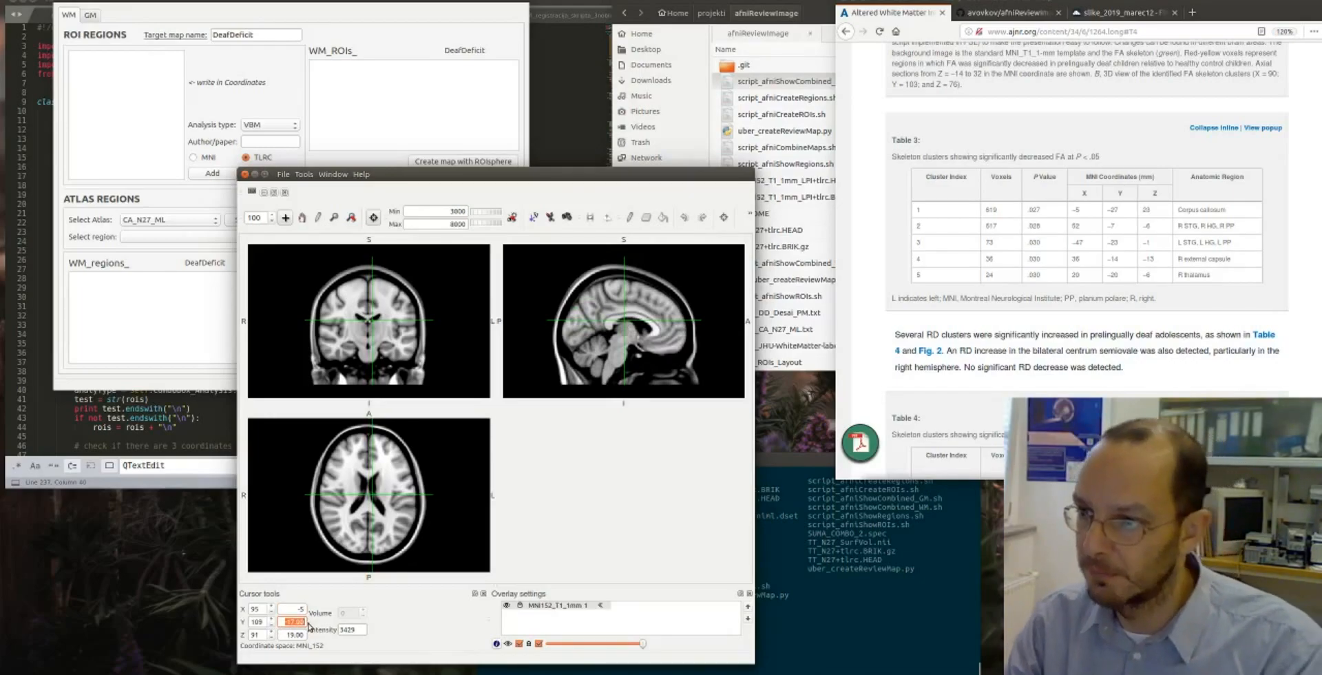
pyautogui.write('-27')
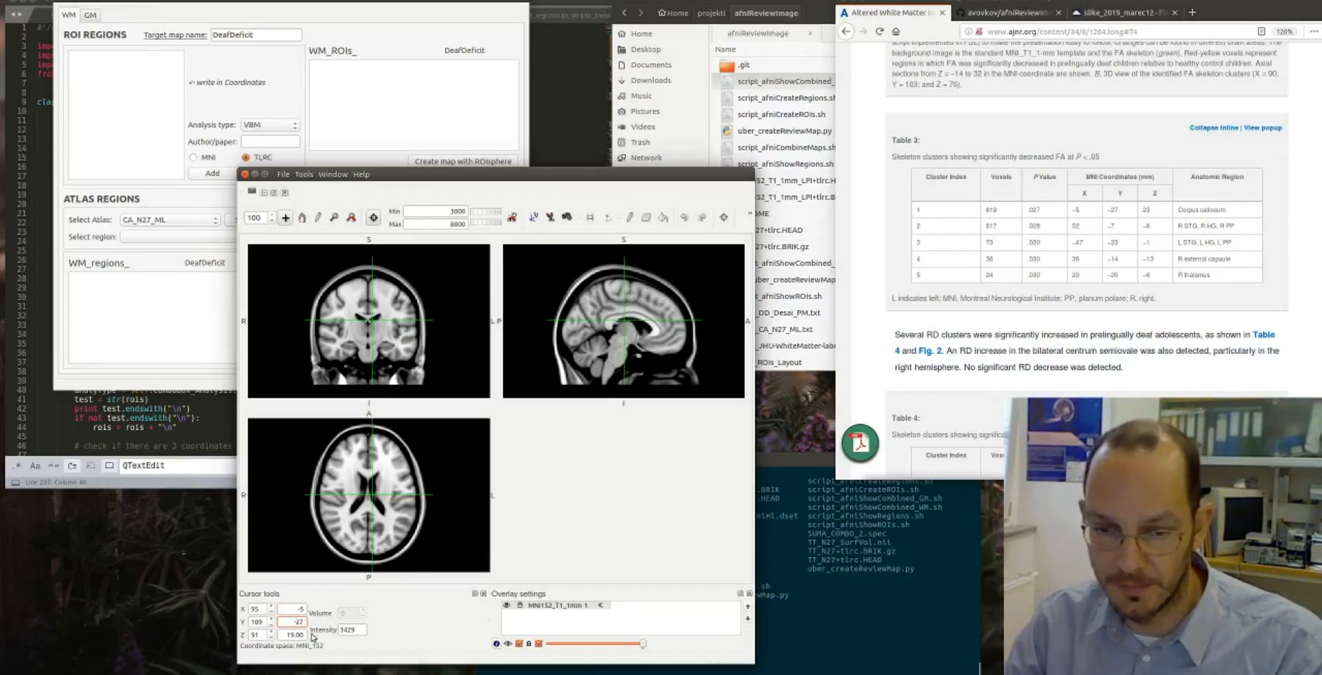
pyautogui.press('Tab')
pyautogui.write('23')
pyautogui.press('Return')
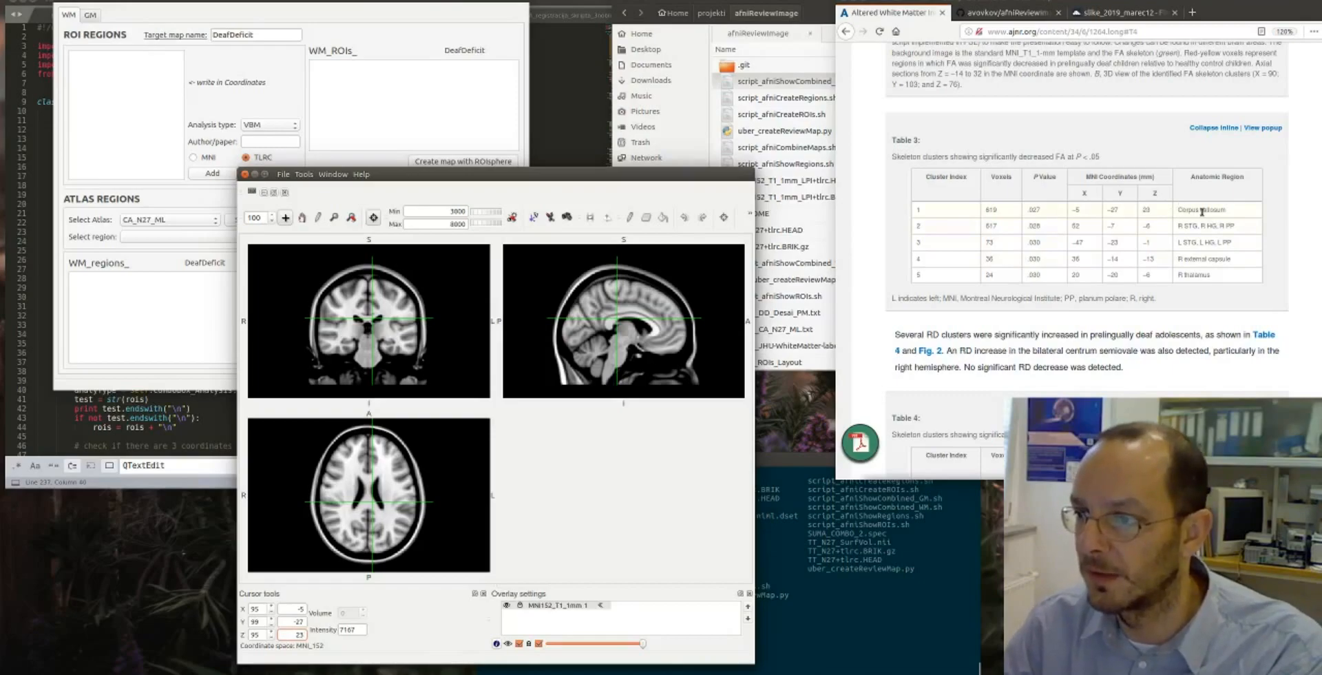
pyautogui.scroll(-3, 1096, 238)
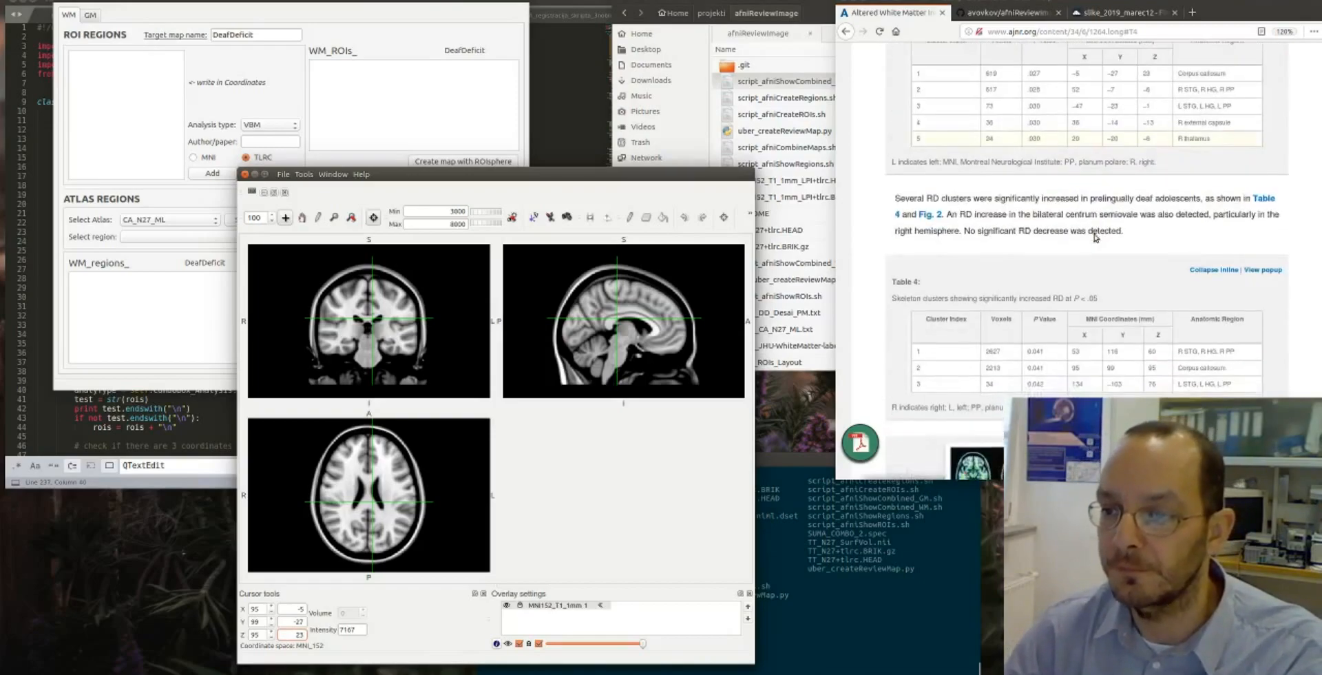
# - Check Table 4's first cluster against the brain template by setting the viewer's voxel X coordinate to 53
pyautogui.scroll(-2, 1096, 237)
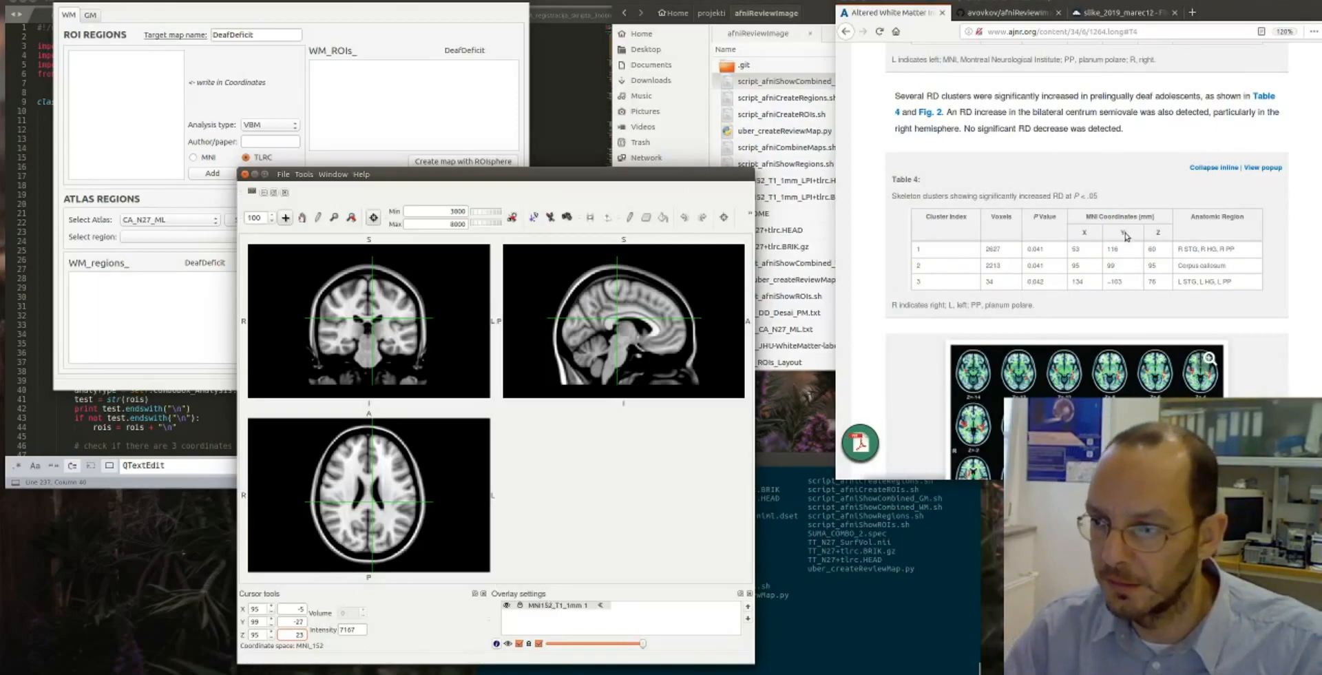
pyautogui.moveTo(298, 612); pyautogui.dragTo(307, 611)
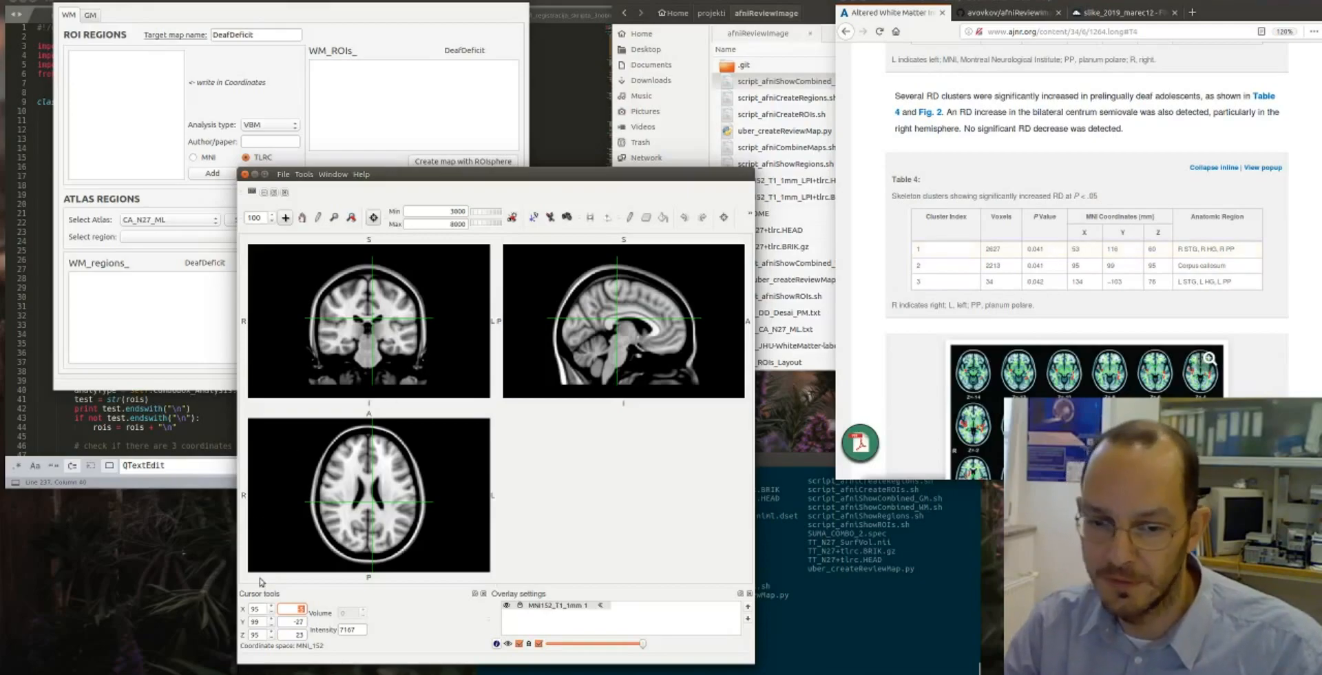
pyautogui.doubleClick(253, 608)
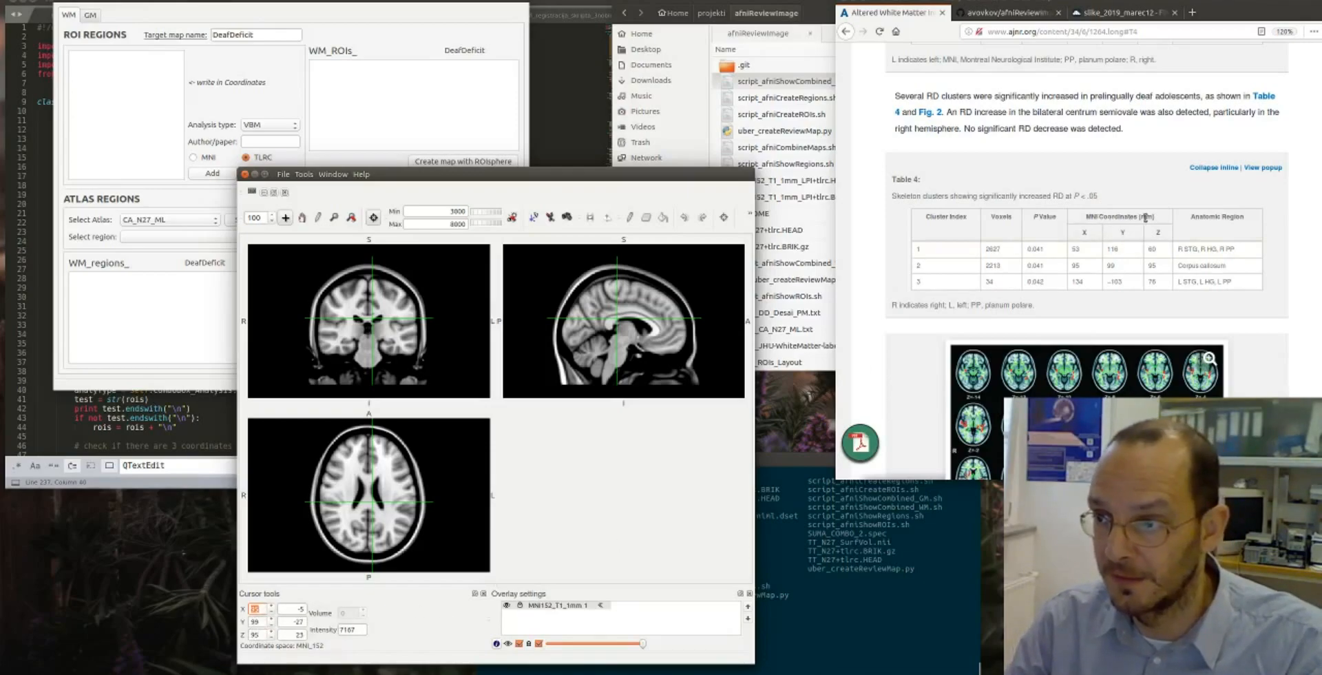
pyautogui.moveTo(1100, 216); pyautogui.dragTo(1156, 221)
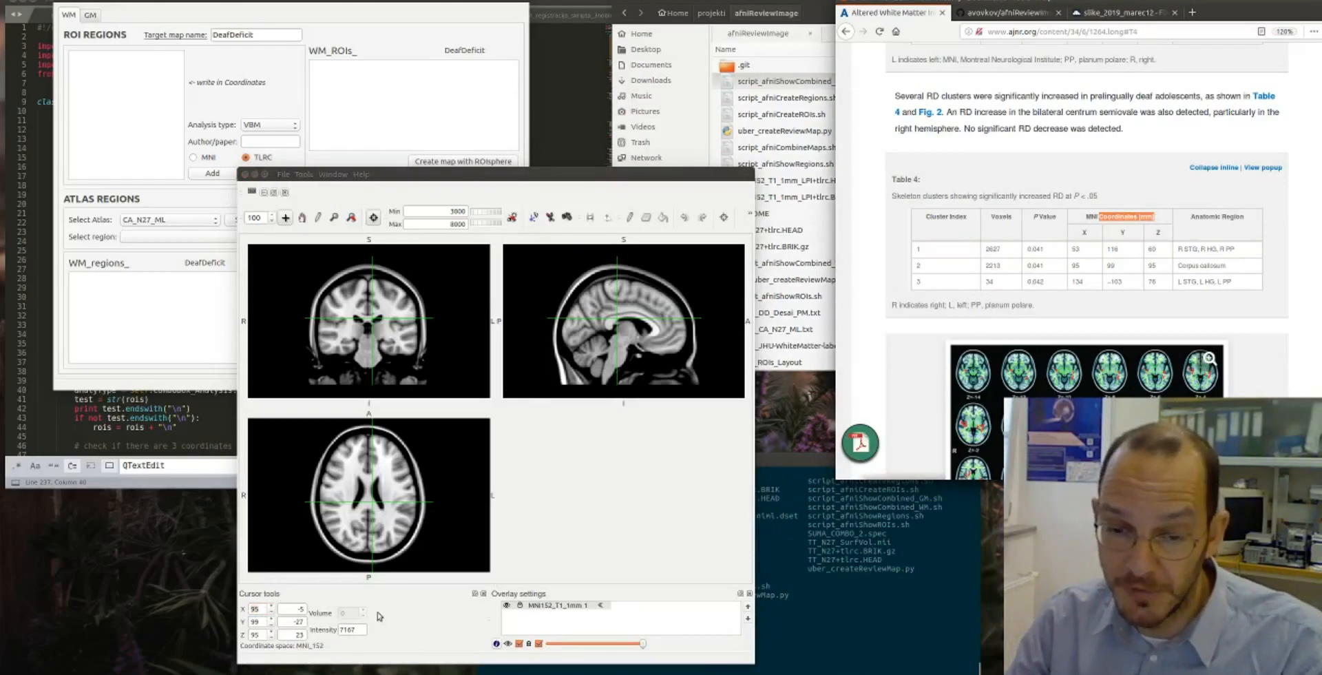
pyautogui.moveTo(263, 610); pyautogui.dragTo(248, 610)
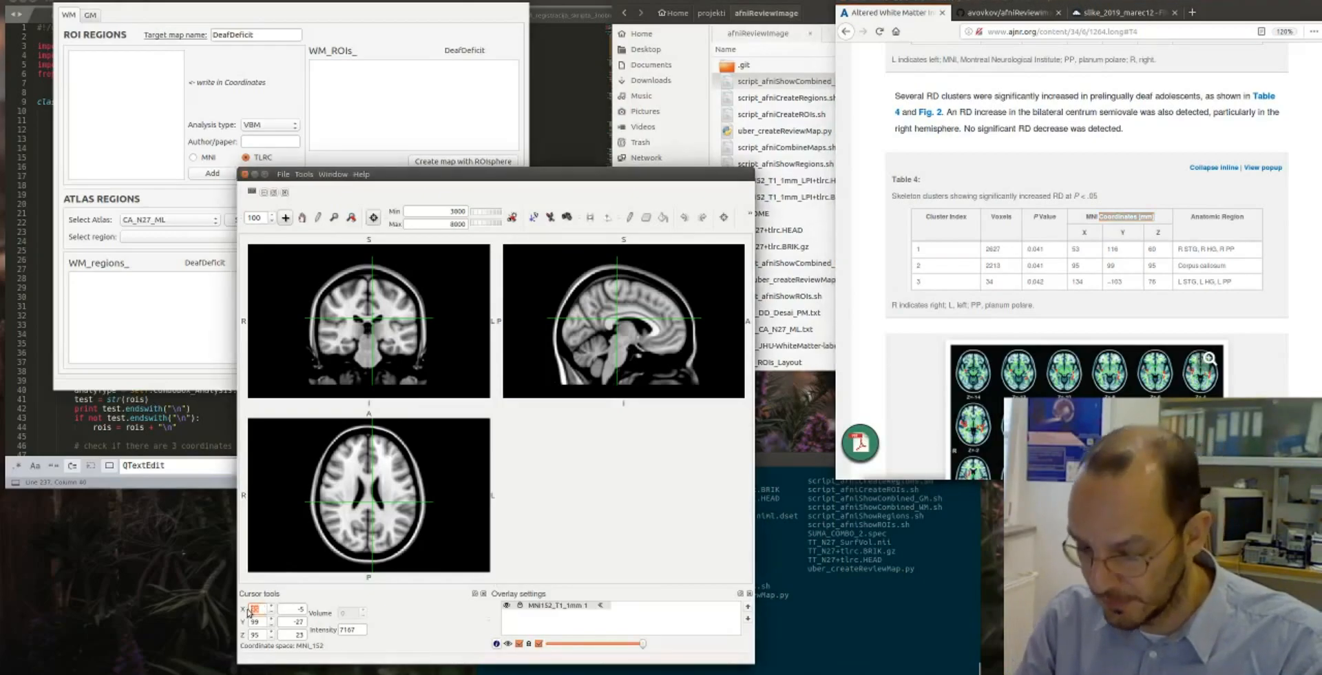
pyautogui.write('53')
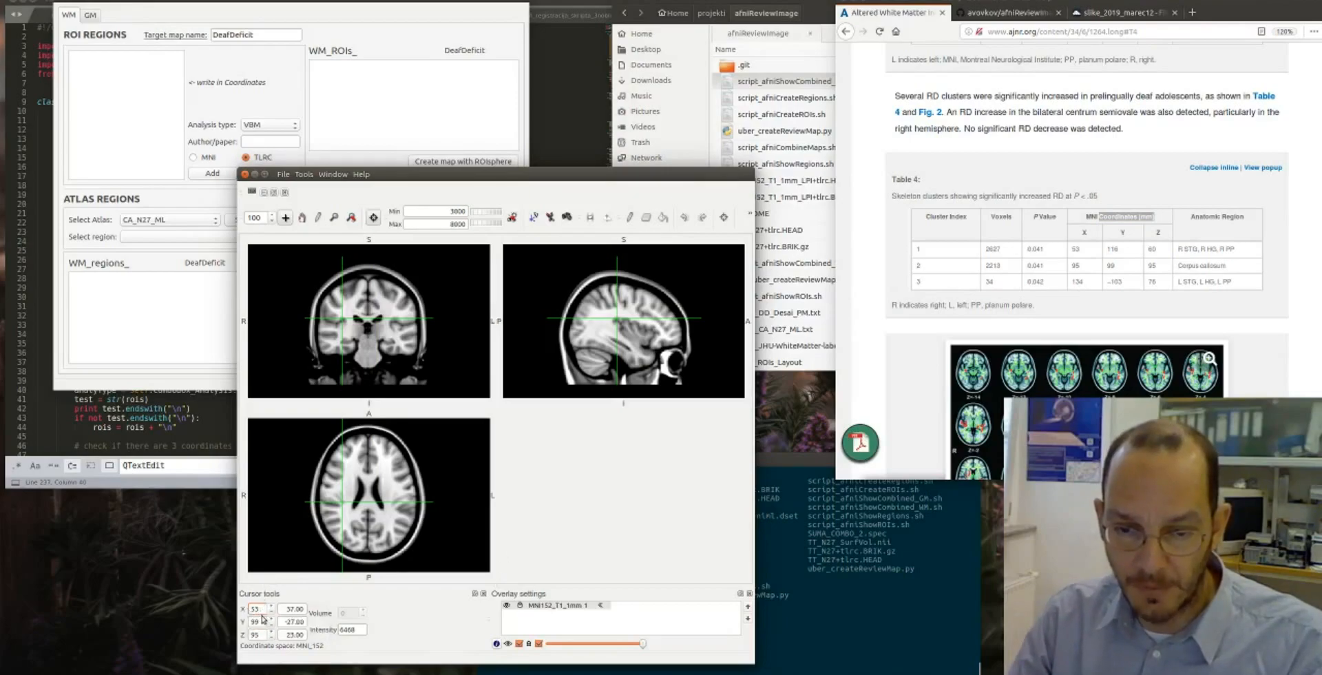
# - Try Table 4's first cluster, 53, 116, 60, as MNI millimetre coordinates for the viewer's cursor
pyautogui.doubleClick(302, 610)
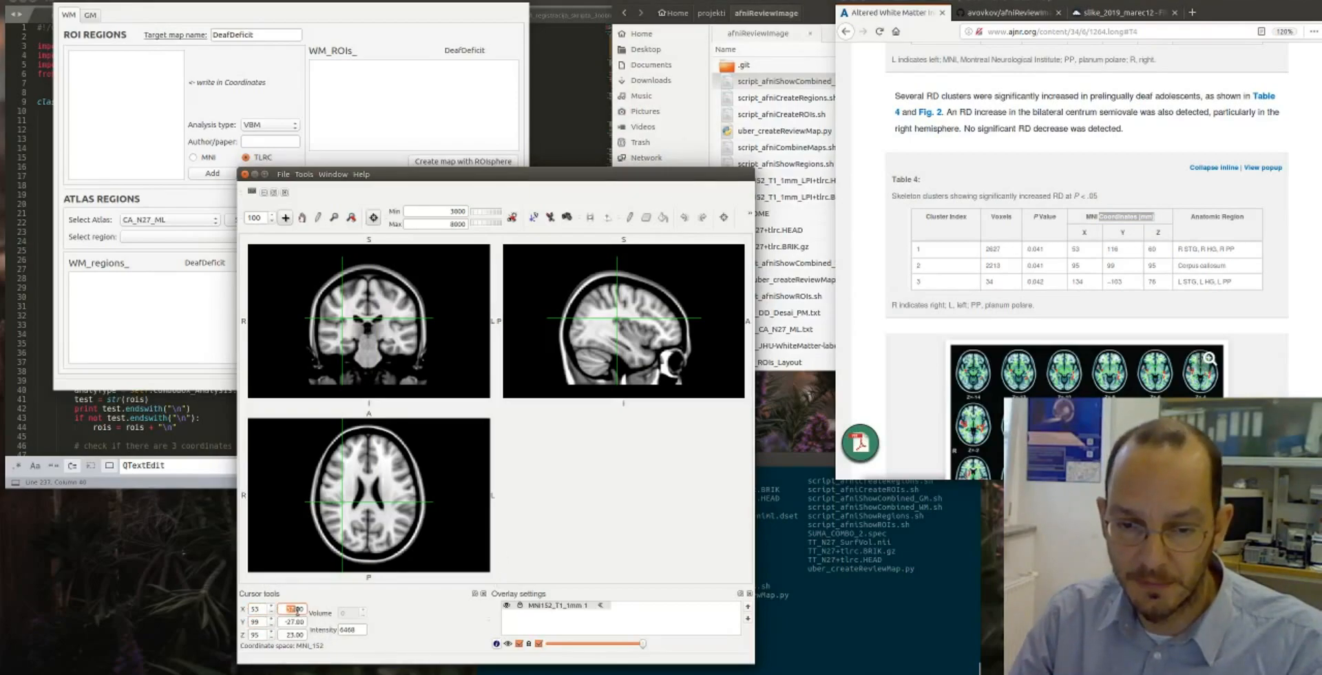
pyautogui.write('53')
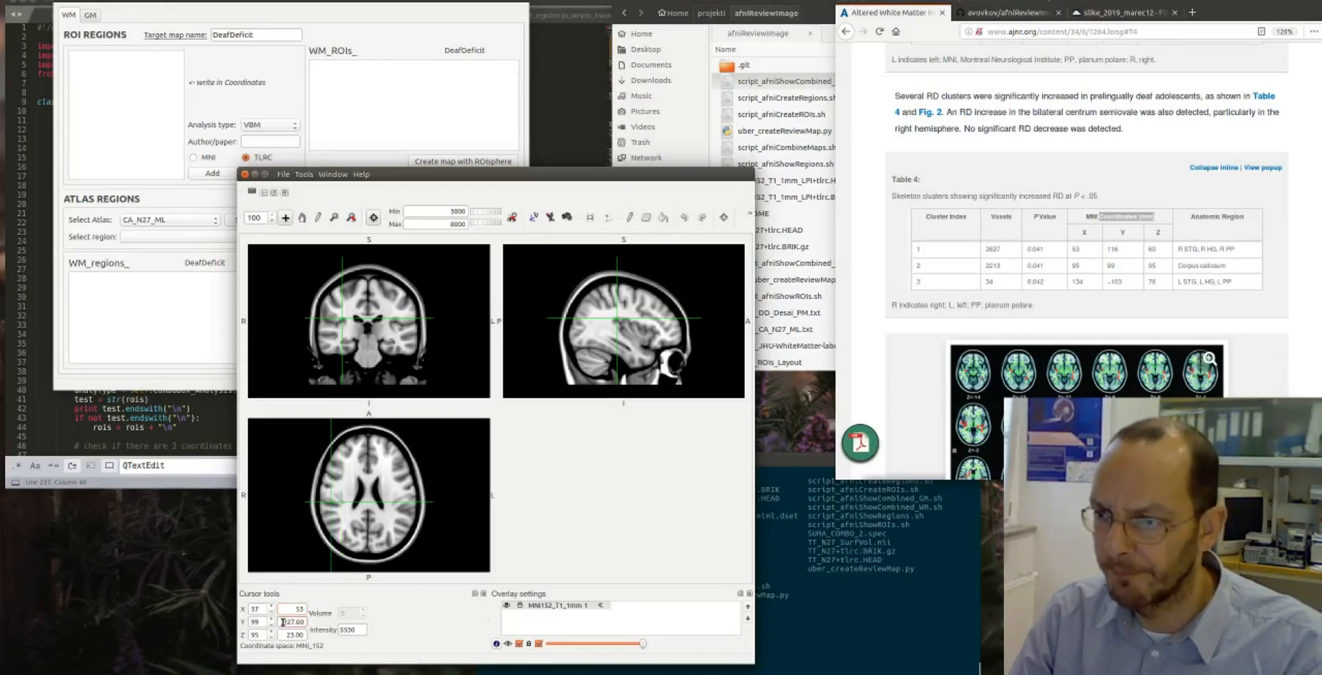
pyautogui.doubleClick(283, 621)
pyautogui.write('116')
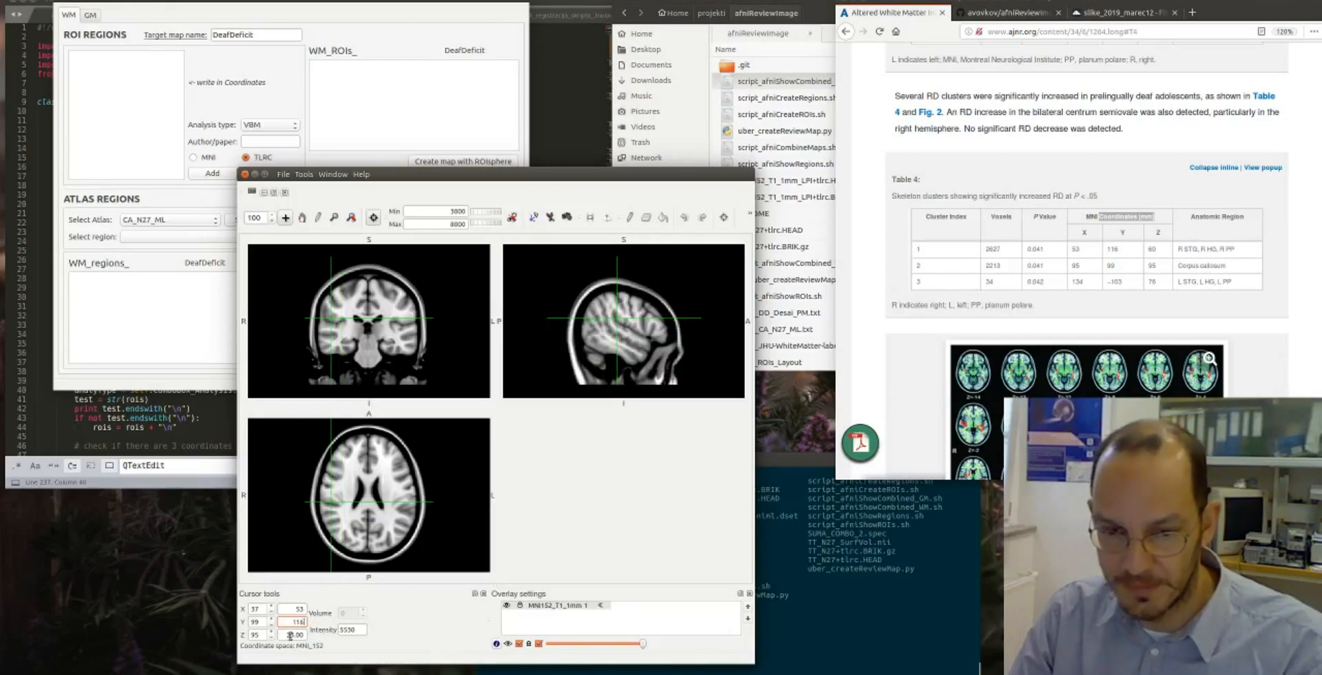
pyautogui.doubleClick(285, 635)
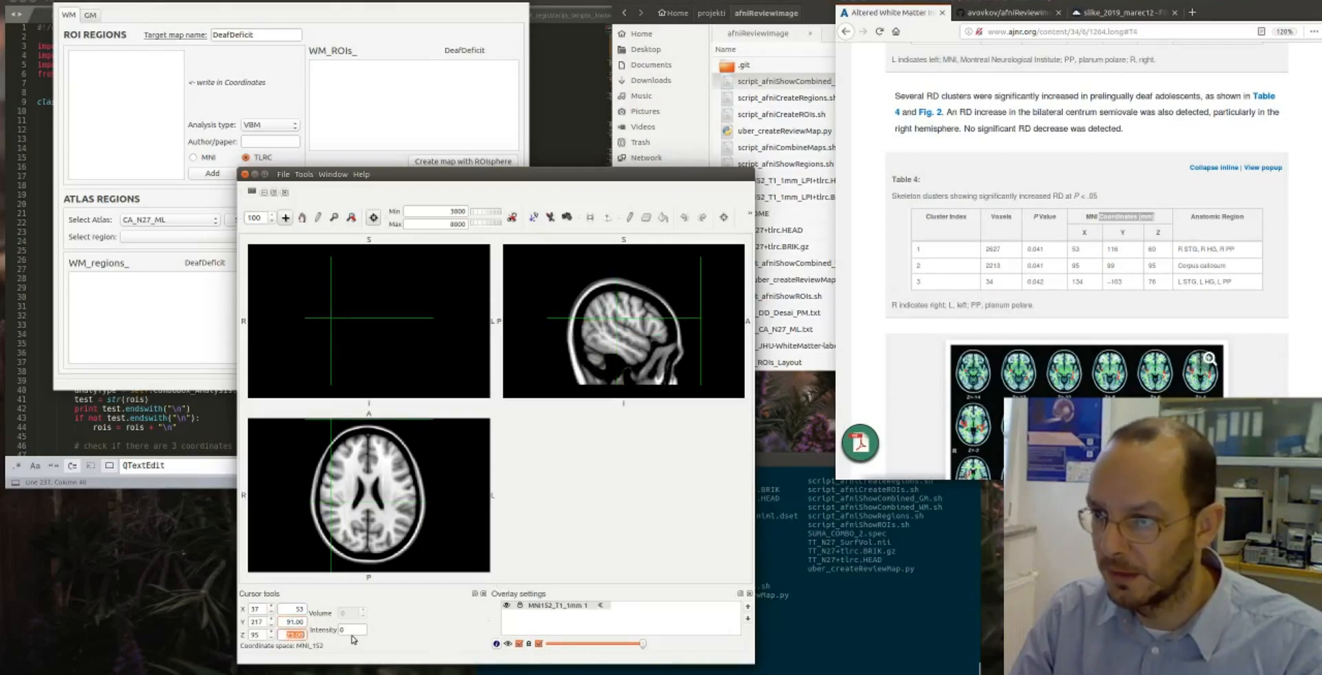
pyautogui.write('60')
pyautogui.press('Return')
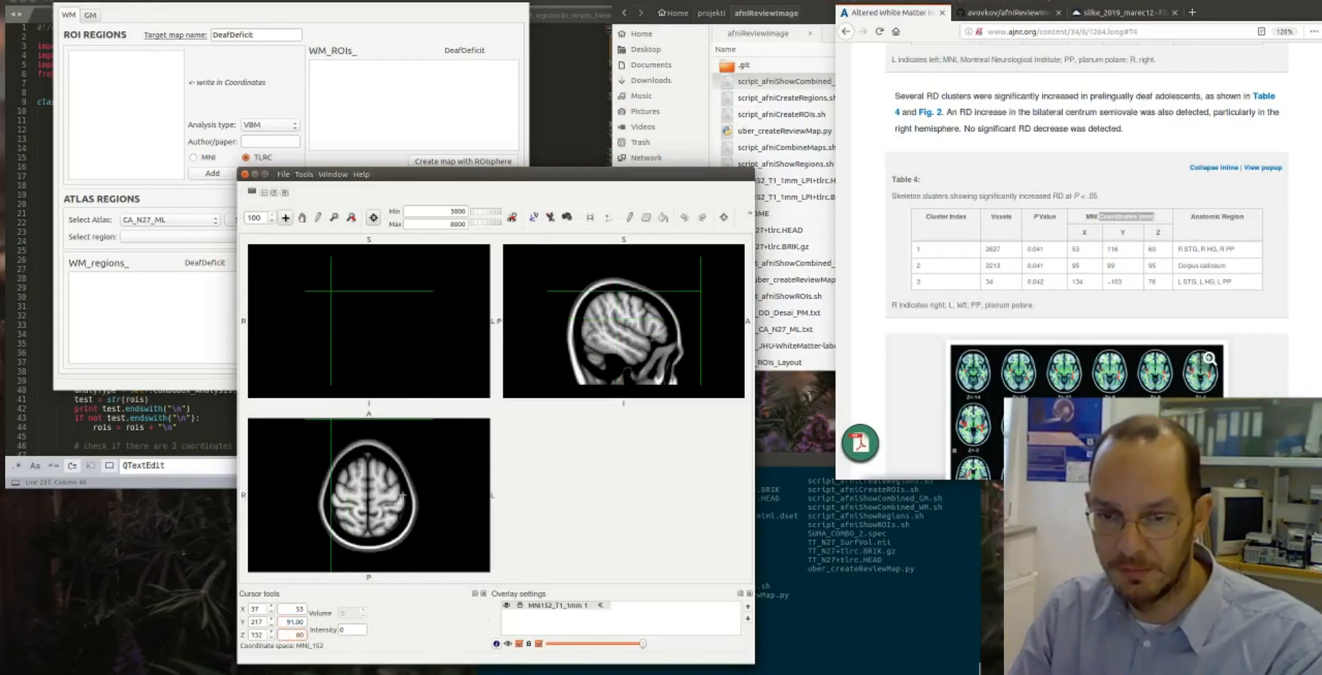
# - Move the viewer's cursor to Table 4's first cluster using 53, 116, 60 as voxel coordinates
pyautogui.click(258, 609)
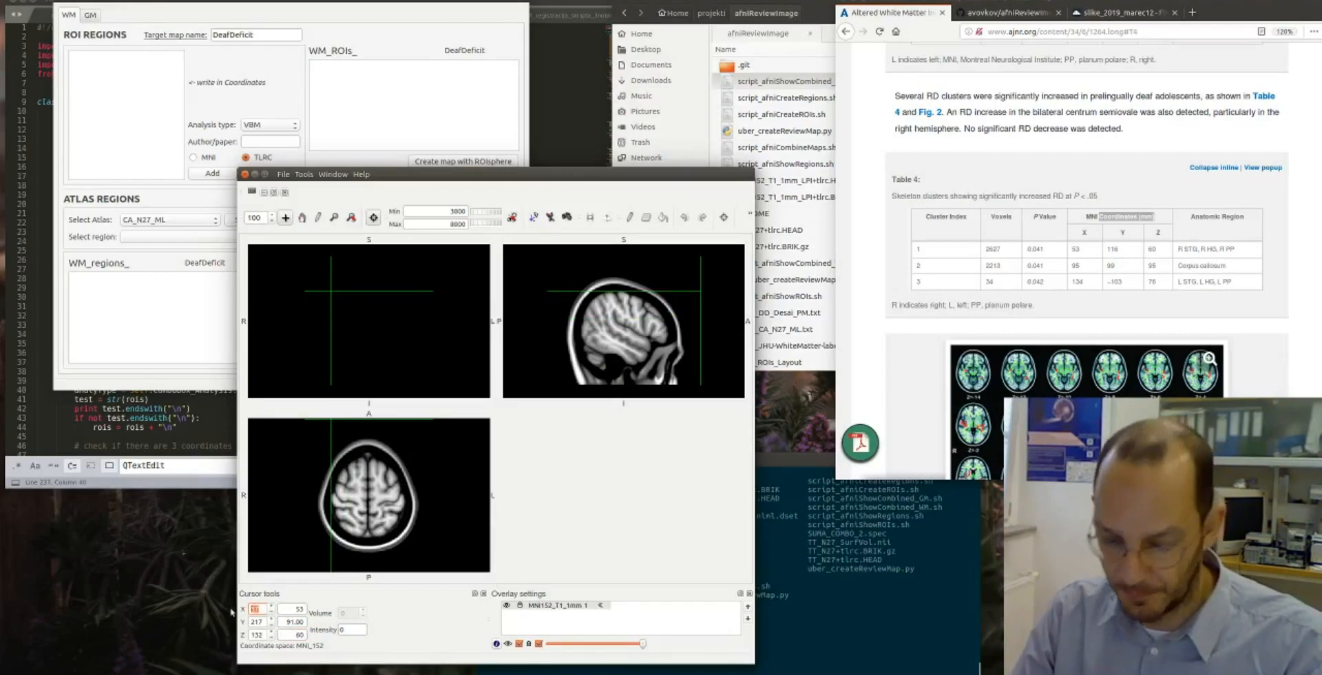
pyautogui.write('53')
pyautogui.press('Return')
pyautogui.click(252, 621)
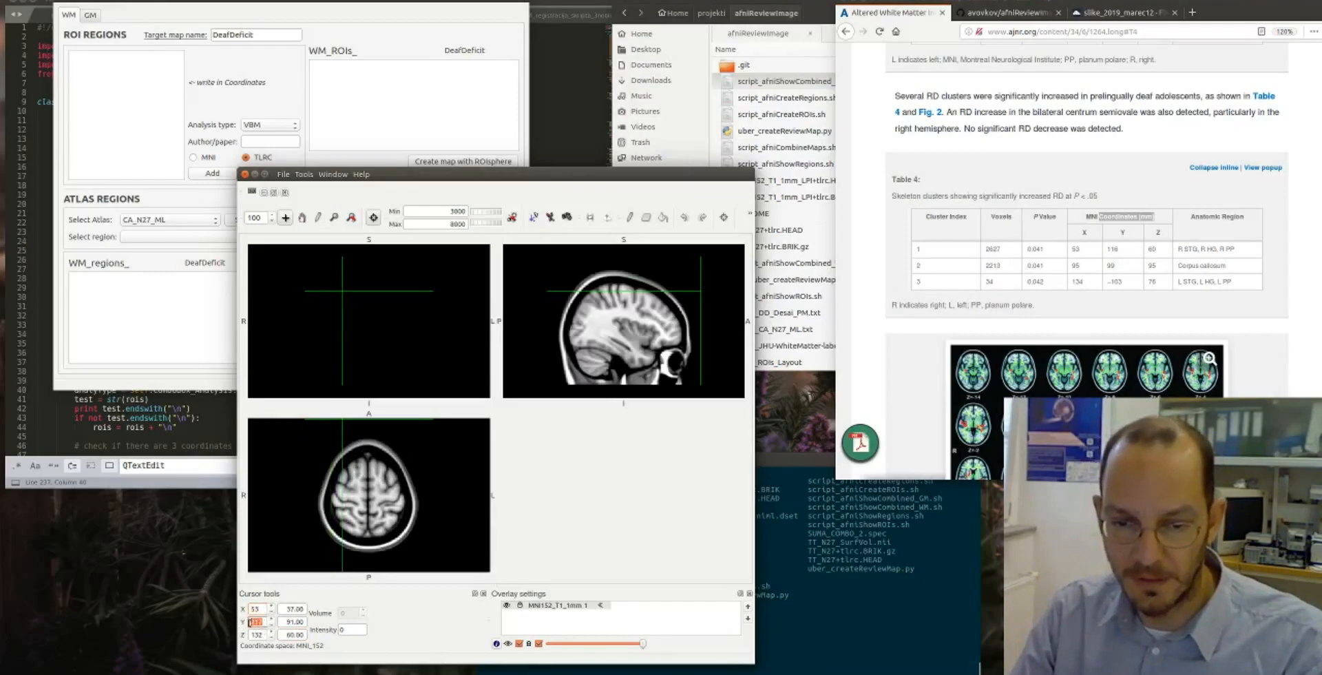
pyautogui.write('116')
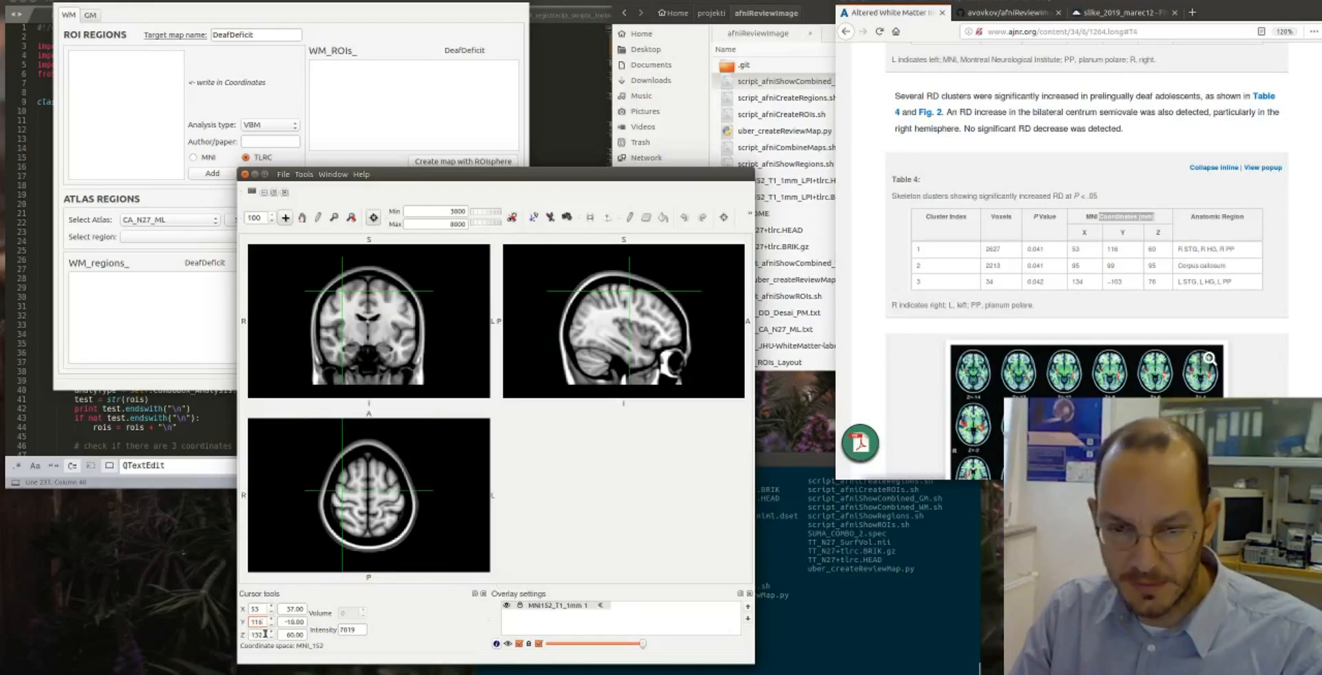
pyautogui.moveTo(265, 633); pyautogui.dragTo(241, 633)
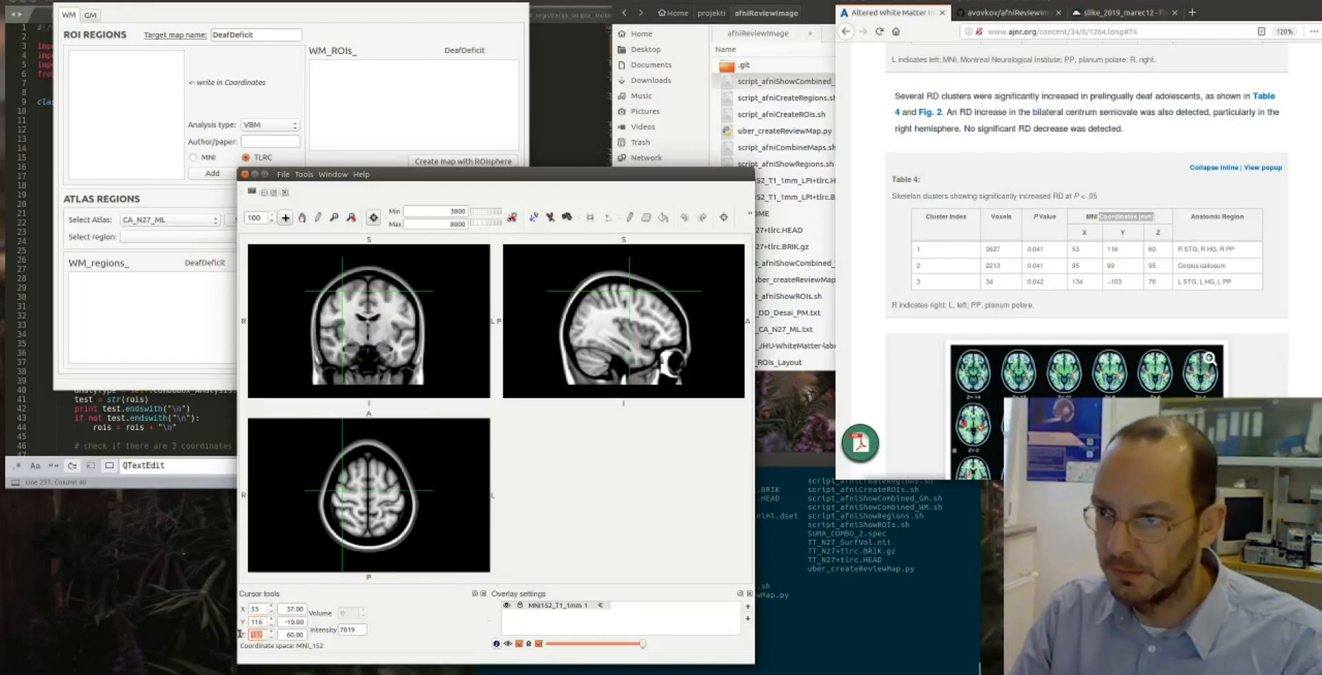
pyautogui.write('60')
pyautogui.press('Return')
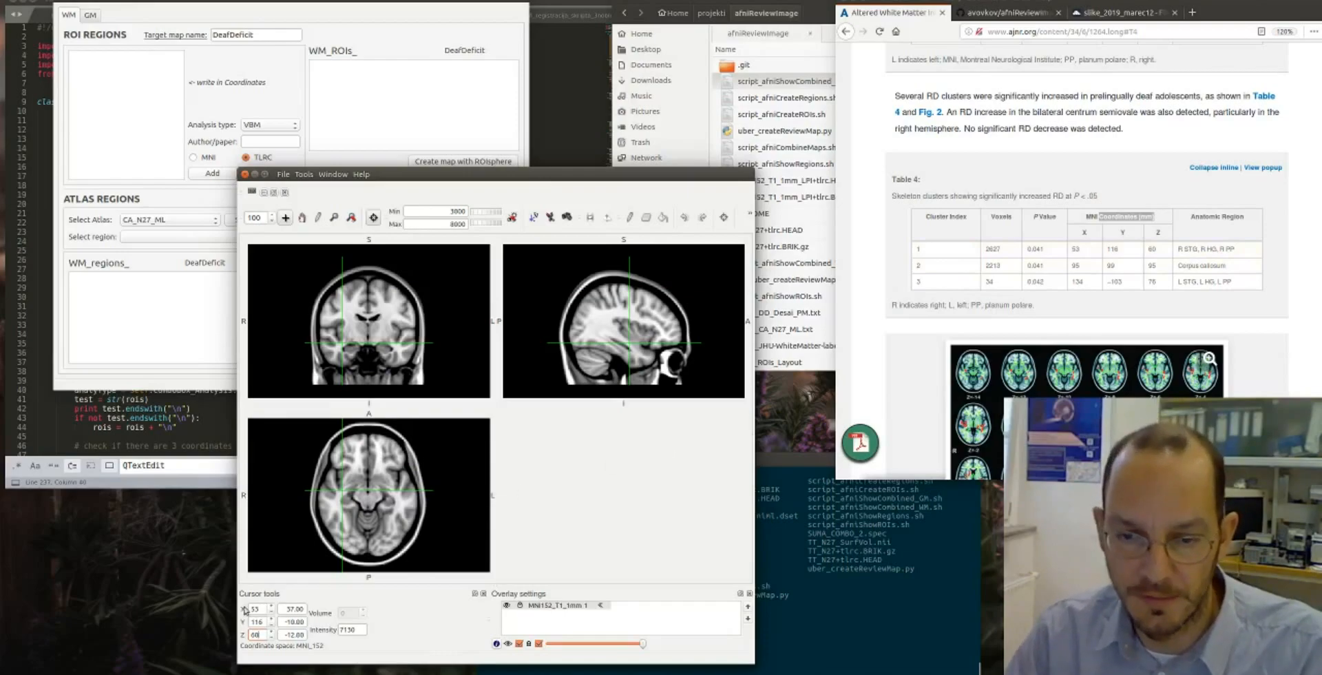
# - Move the brain image viewer out of the way and reposition the review map window, ready for input in the ROI coordinates box
pyautogui.moveTo(542, 174); pyautogui.dragTo(1321, 100)
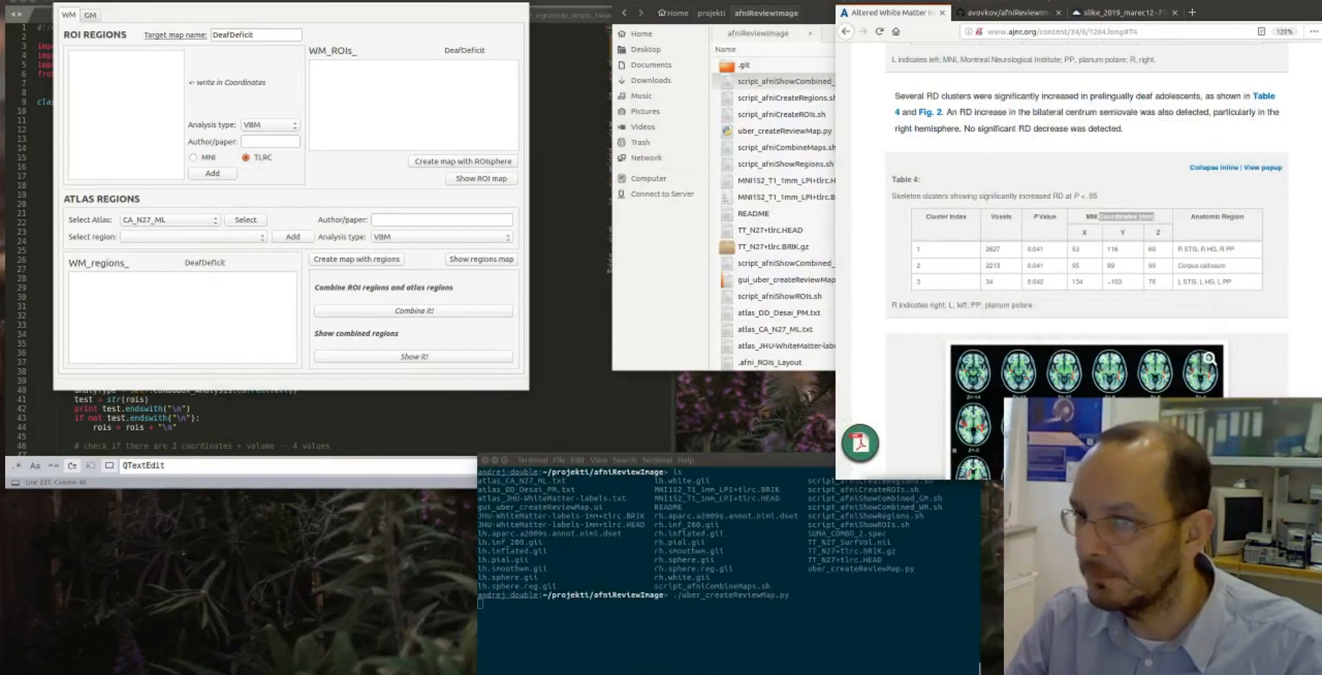
pyautogui.moveTo(533, 77); pyautogui.dragTo(411, 41)
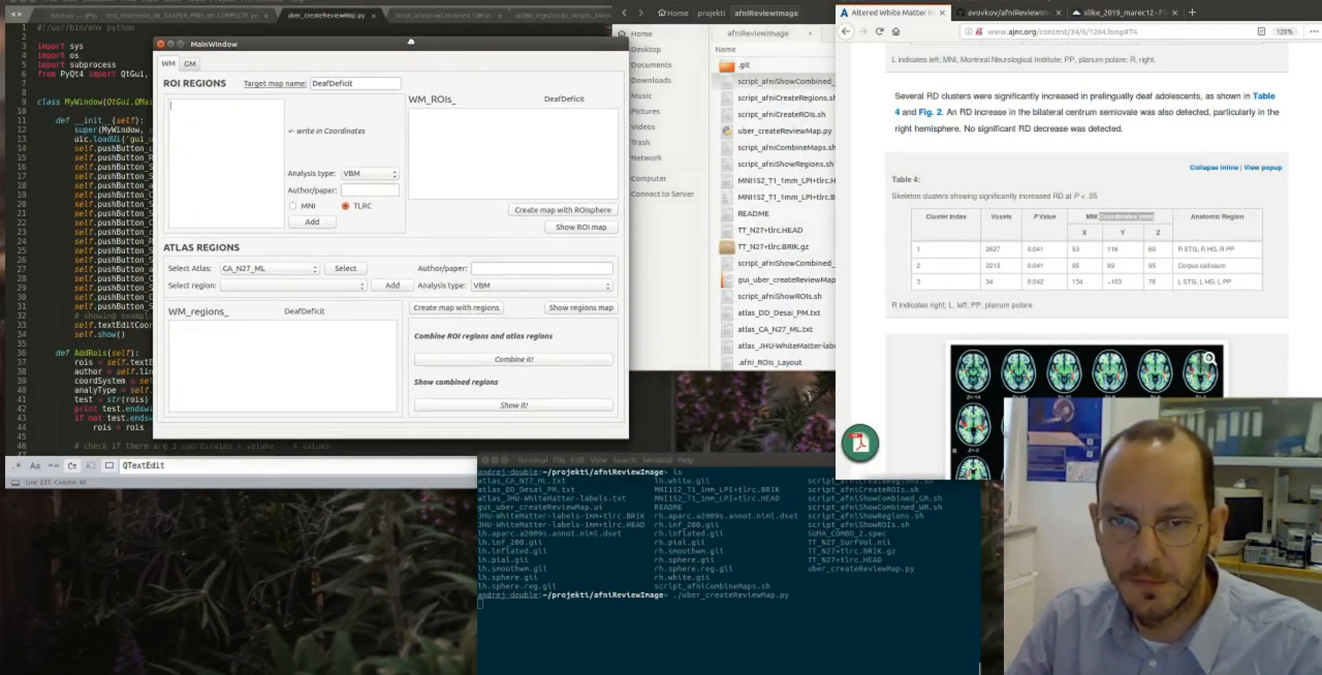
pyautogui.click(179, 128)
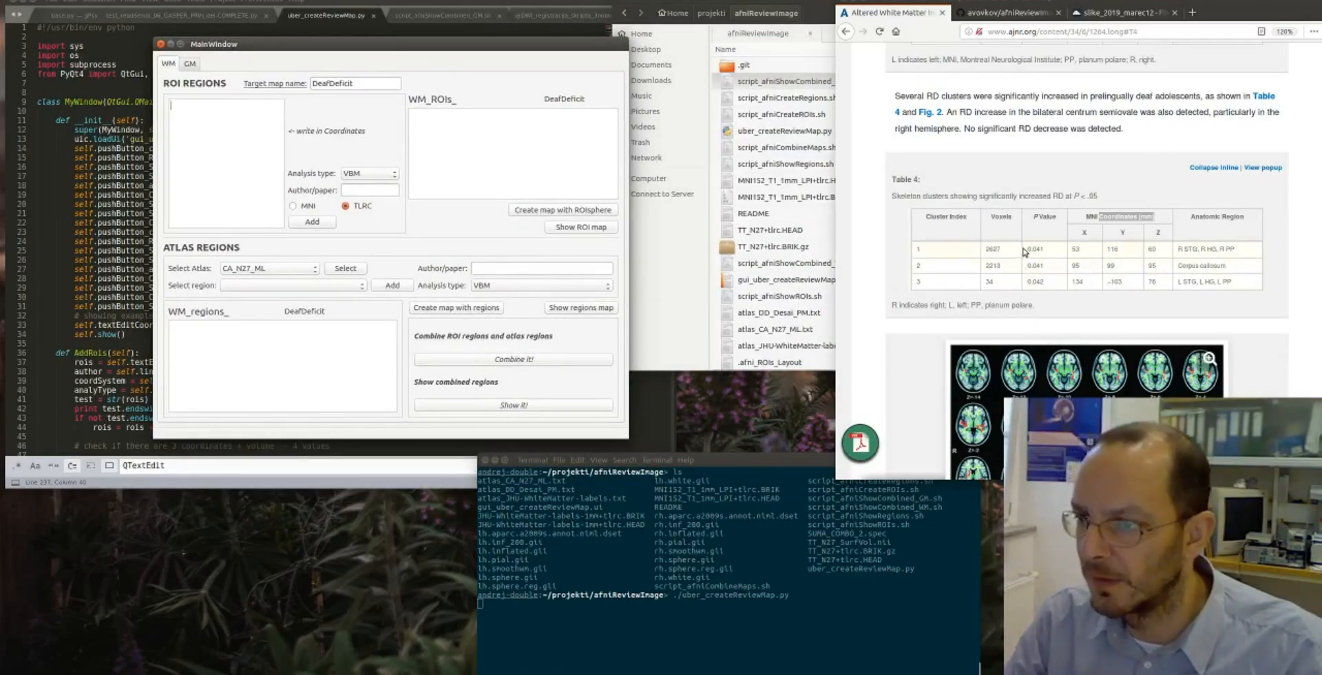
# - Copy the corpus callosum cluster coordinates -5, -27, 23 from Table 3 into the ROI coordinates box
pyautogui.scroll(3, 1074, 249)
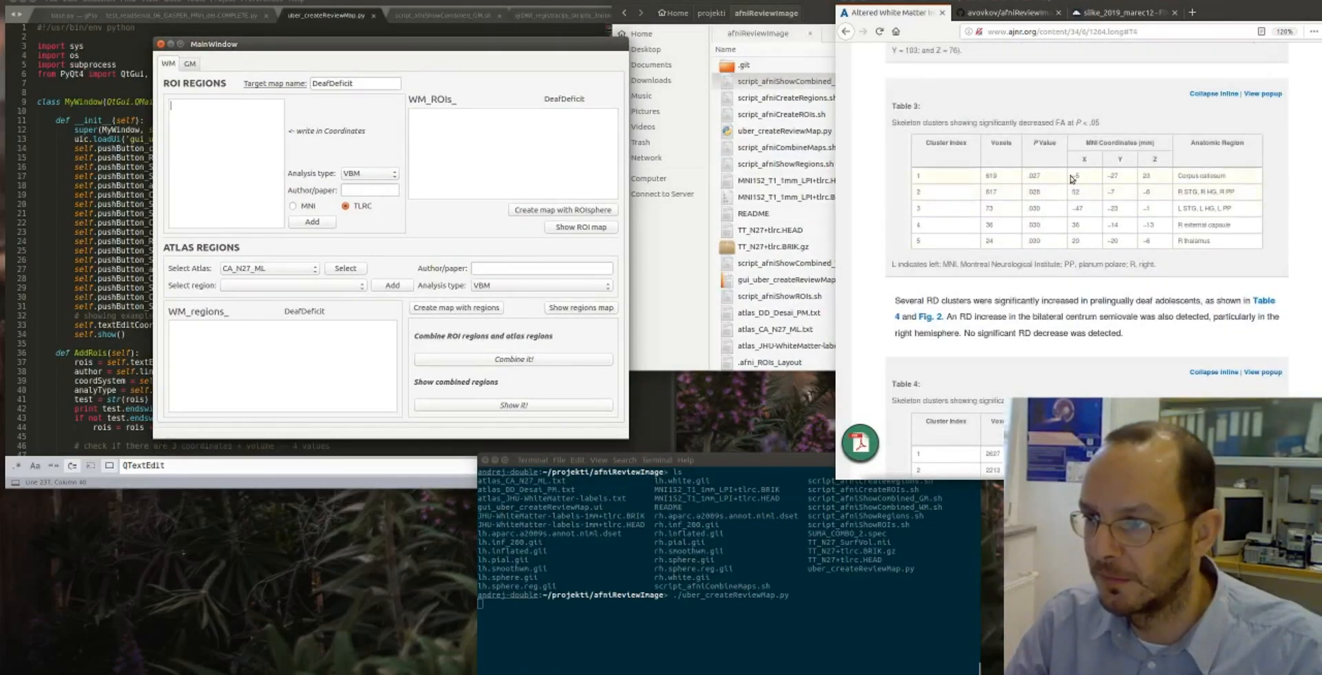
pyautogui.moveTo(1073, 176); pyautogui.dragTo(1153, 178)
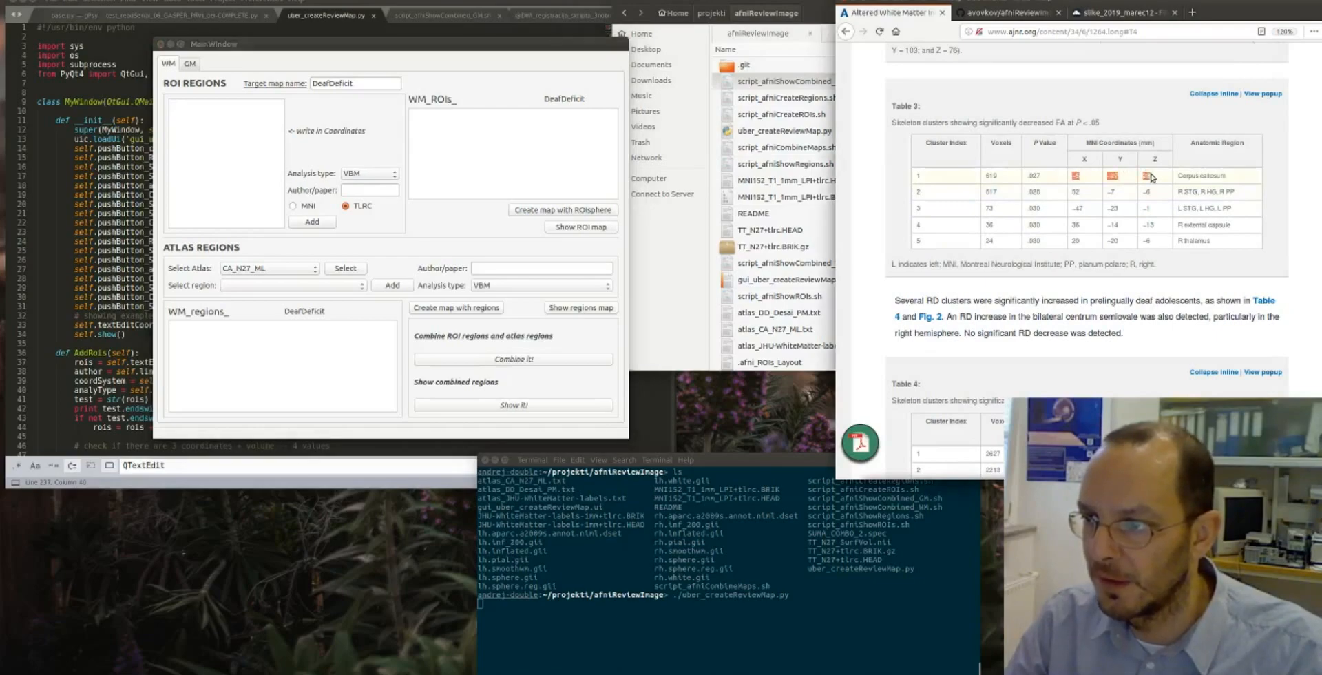
pyautogui.click(186, 107)
pyautogui.write('-5\t-27\t23')
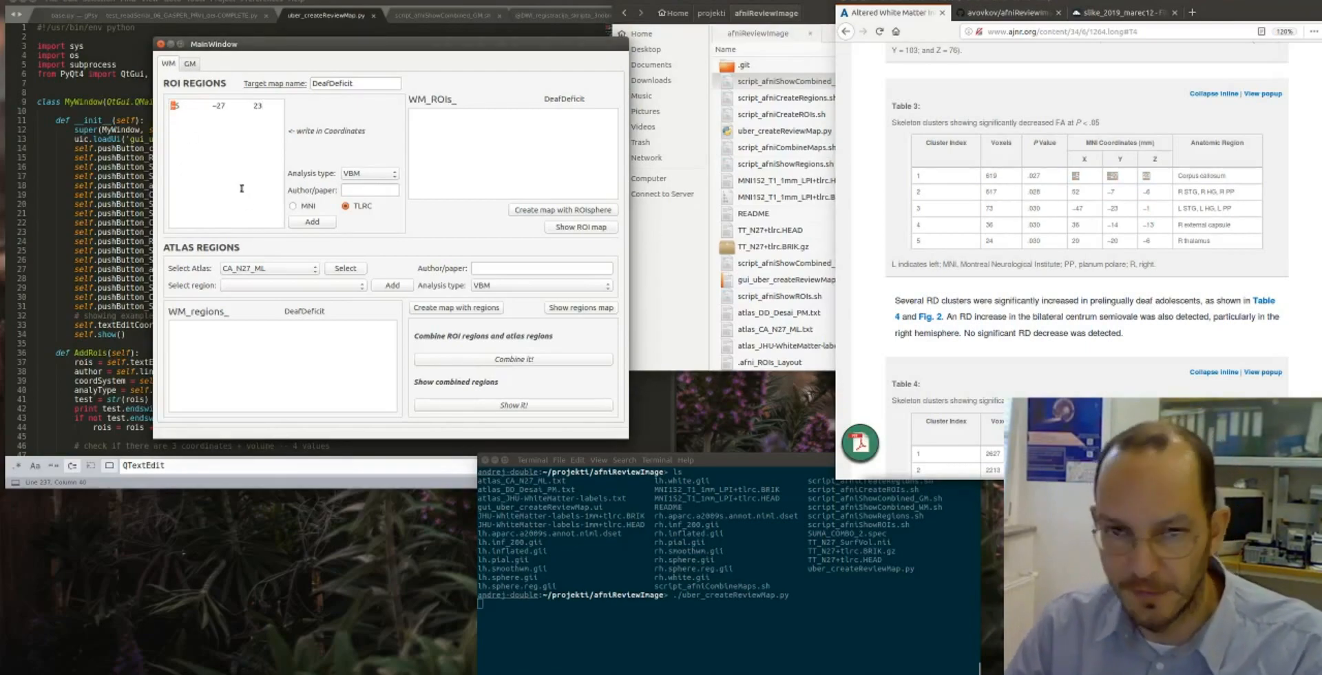
# - Separate the pasted coordinates with single spaces and append the cluster's voxel count from Table 3, making the line -5 -27 23 619
pyautogui.doubleClick(175, 105)
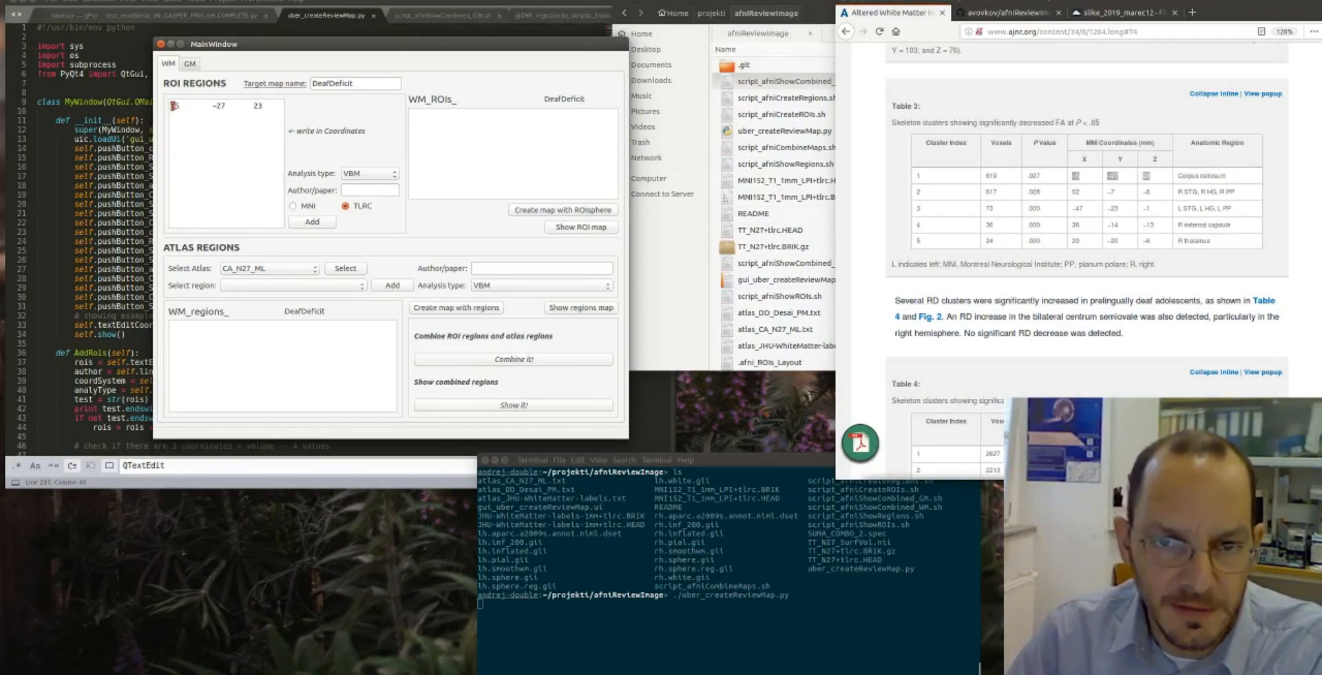
pyautogui.click(214, 107)
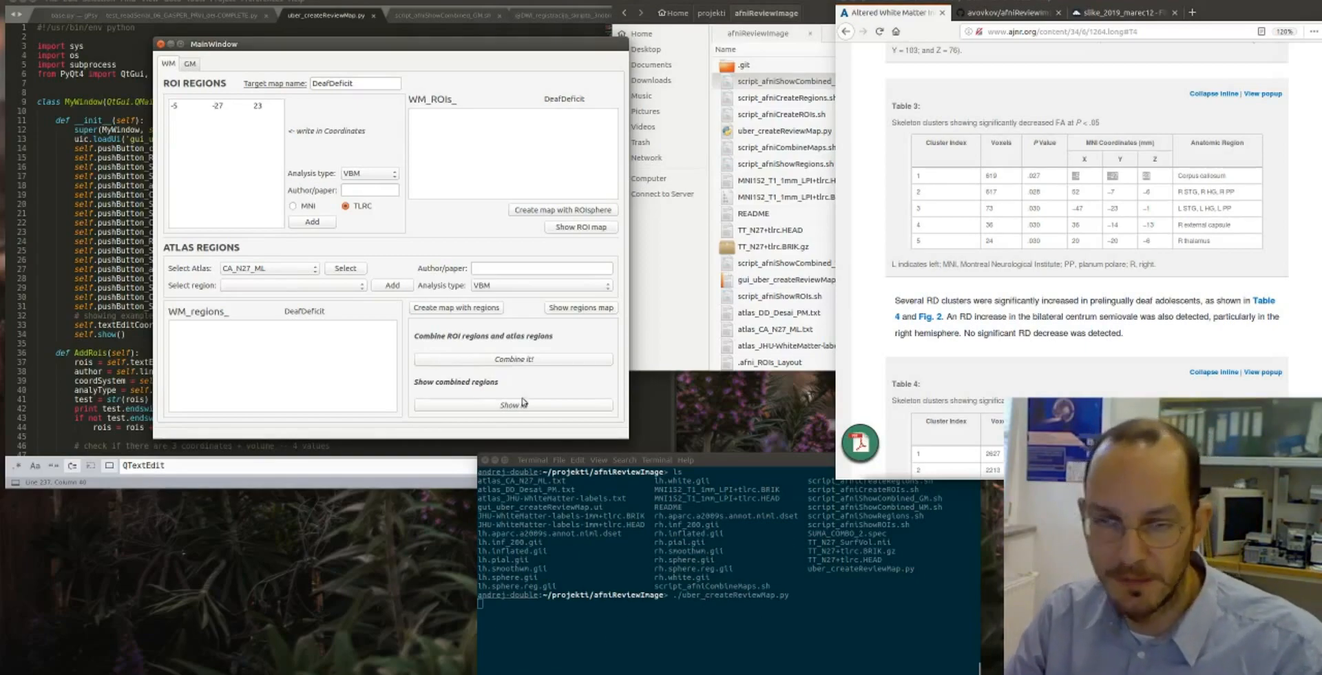
pyautogui.doubleClick(198, 107)
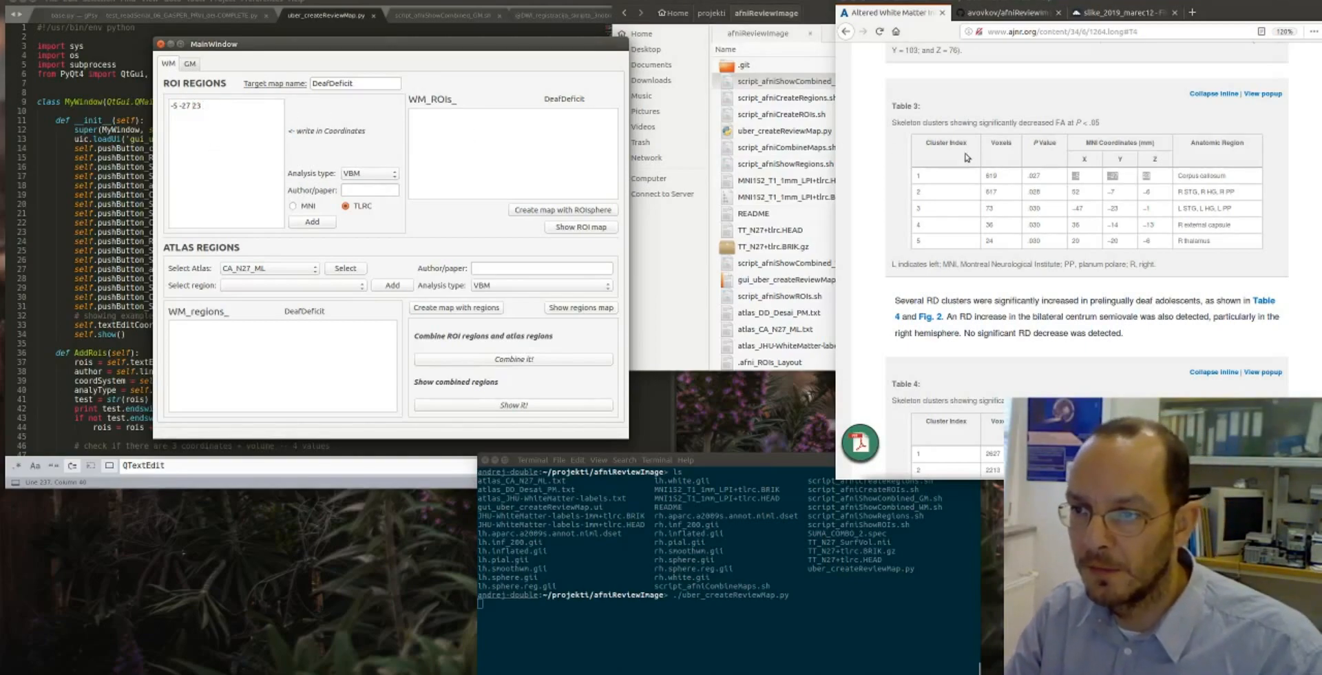
pyautogui.doubleClick(990, 175)
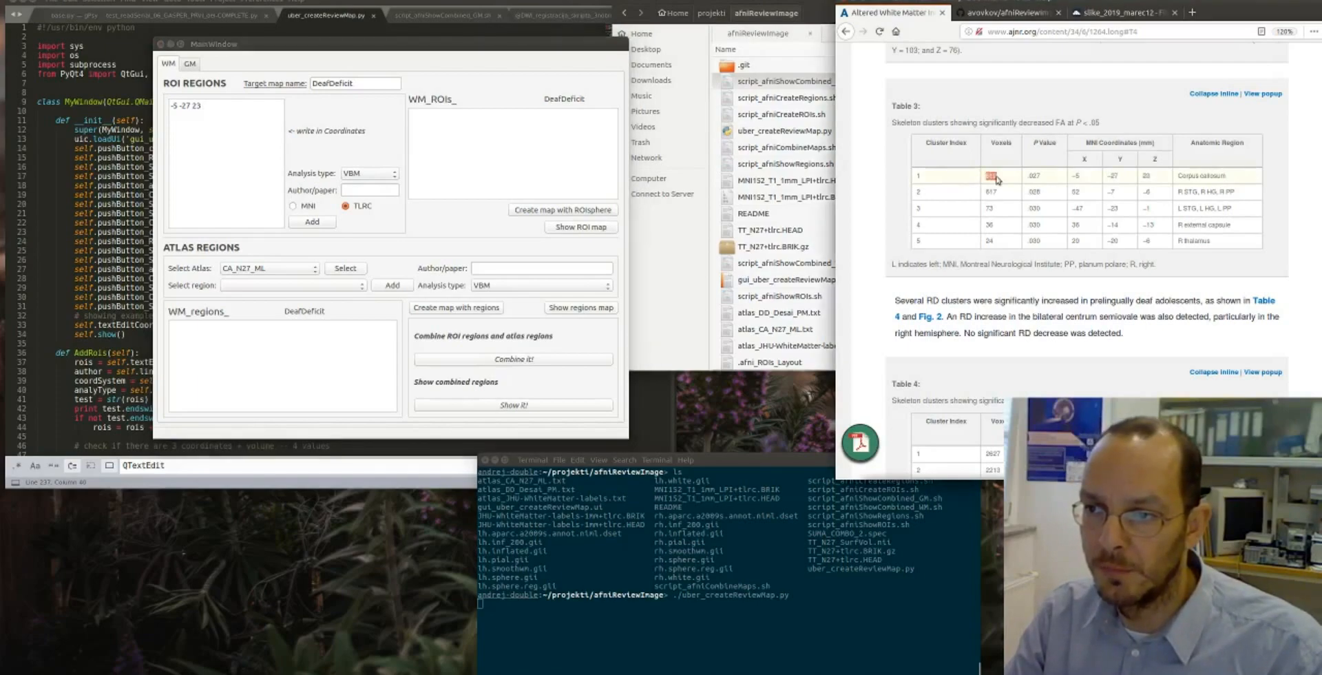
pyautogui.middleClick(242, 110)
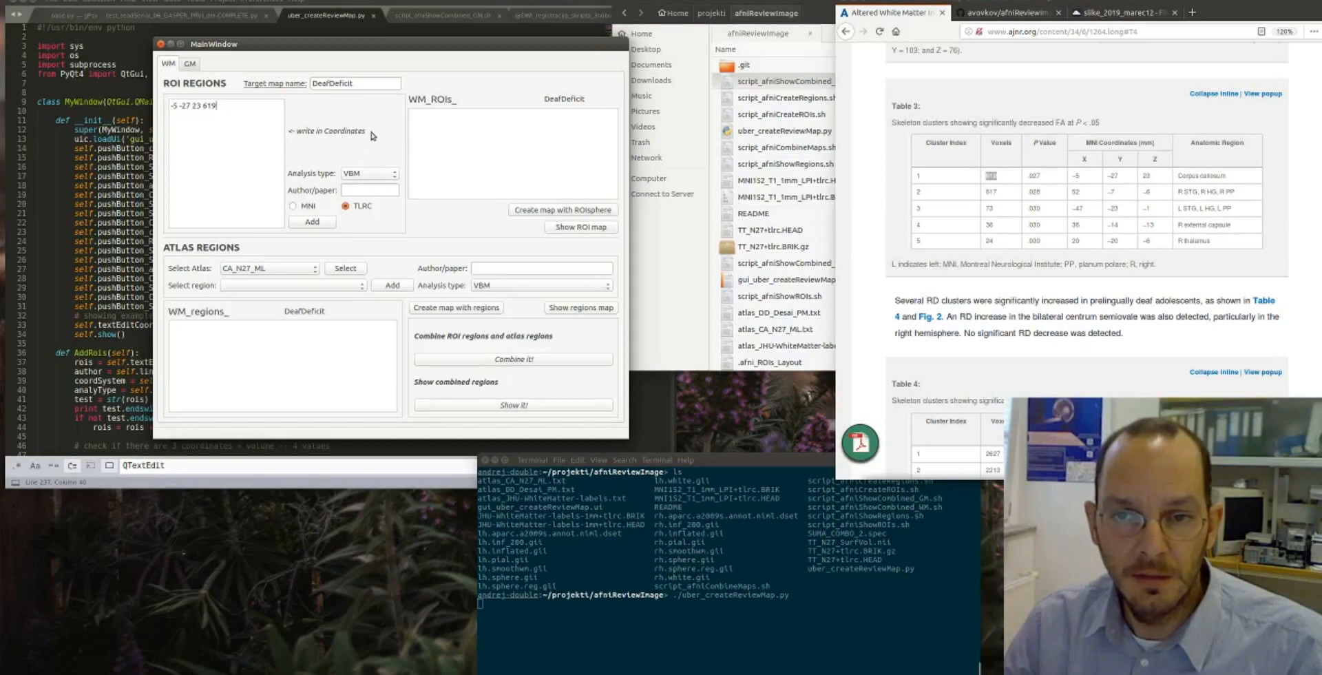
# - Set the coordinate system of the ROI entry to MNI
pyautogui.click(357, 179)
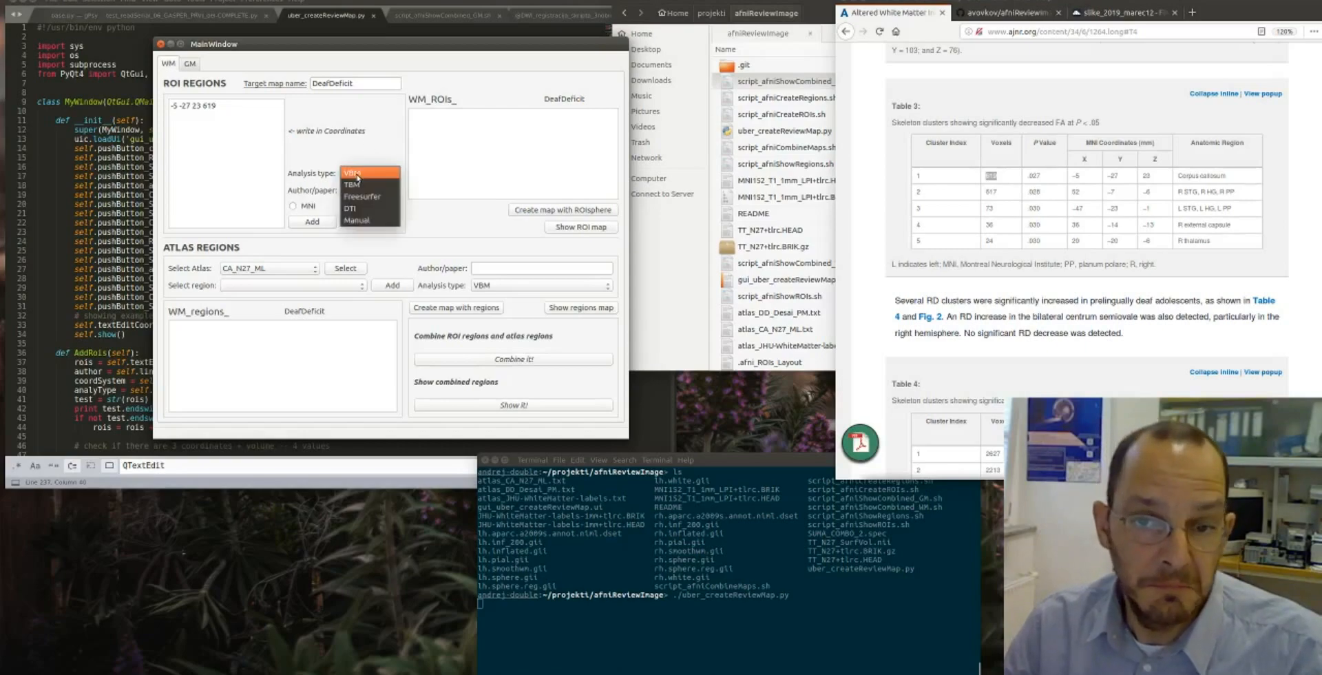
pyautogui.click(333, 176)
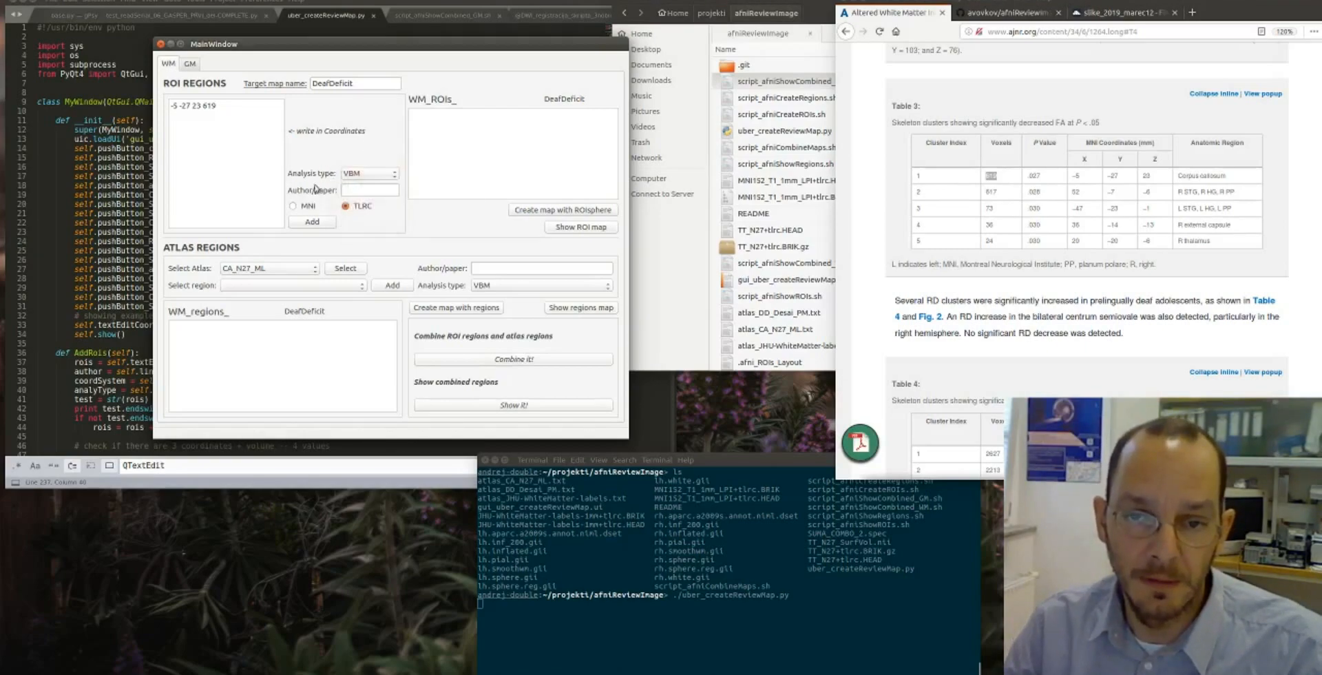
pyautogui.click(293, 207)
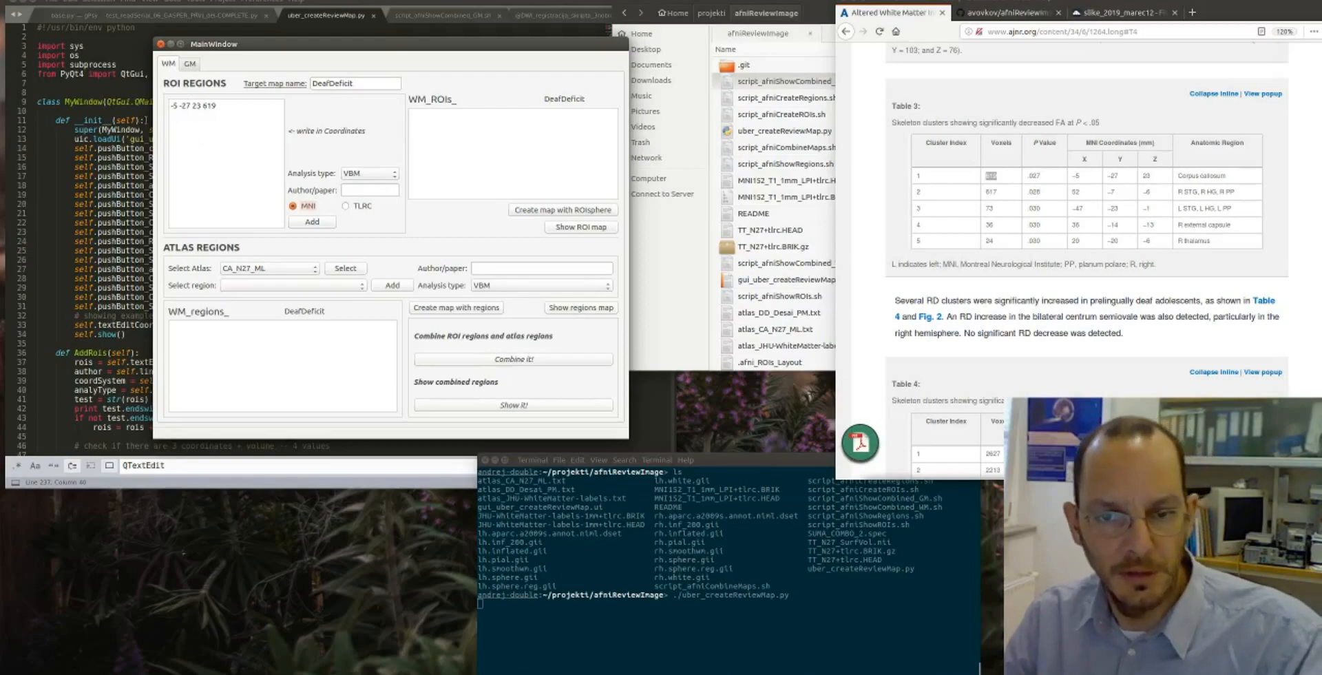
# - Set the ROI analysis type to Freesurfer
pyautogui.click(359, 188)
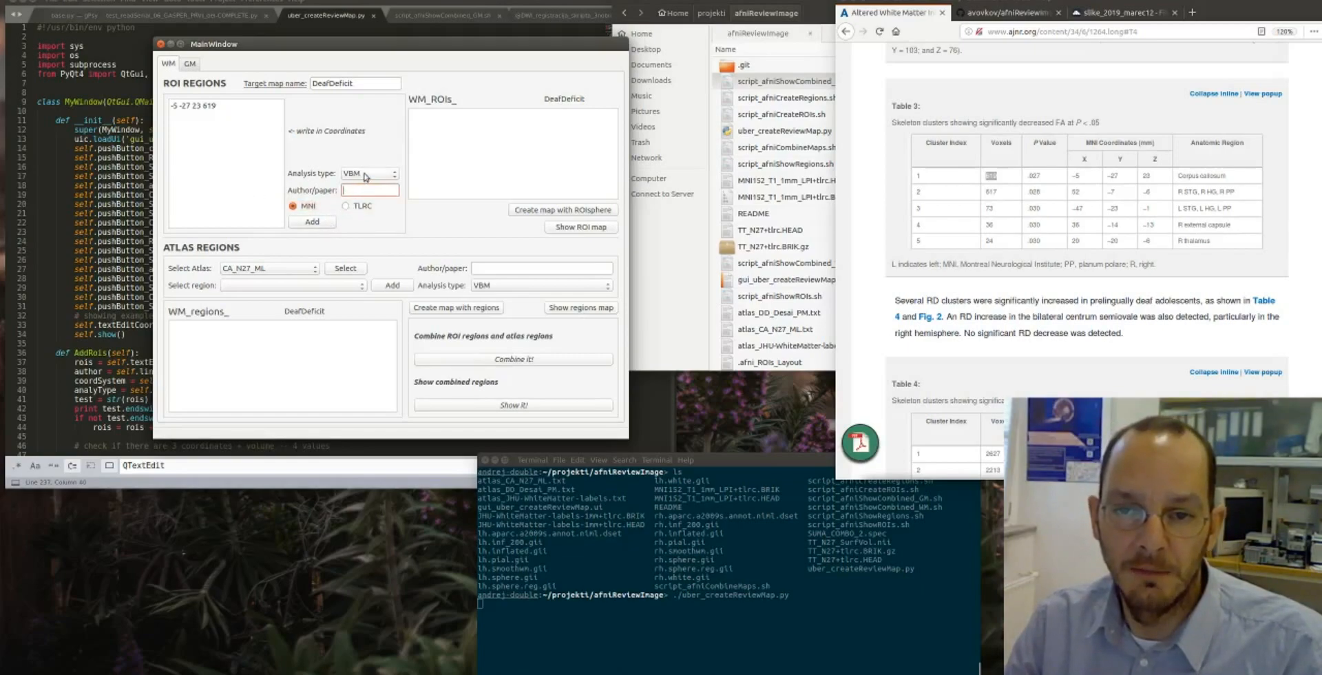
pyautogui.click(366, 175)
pyautogui.click(364, 182)
pyautogui.click(364, 176)
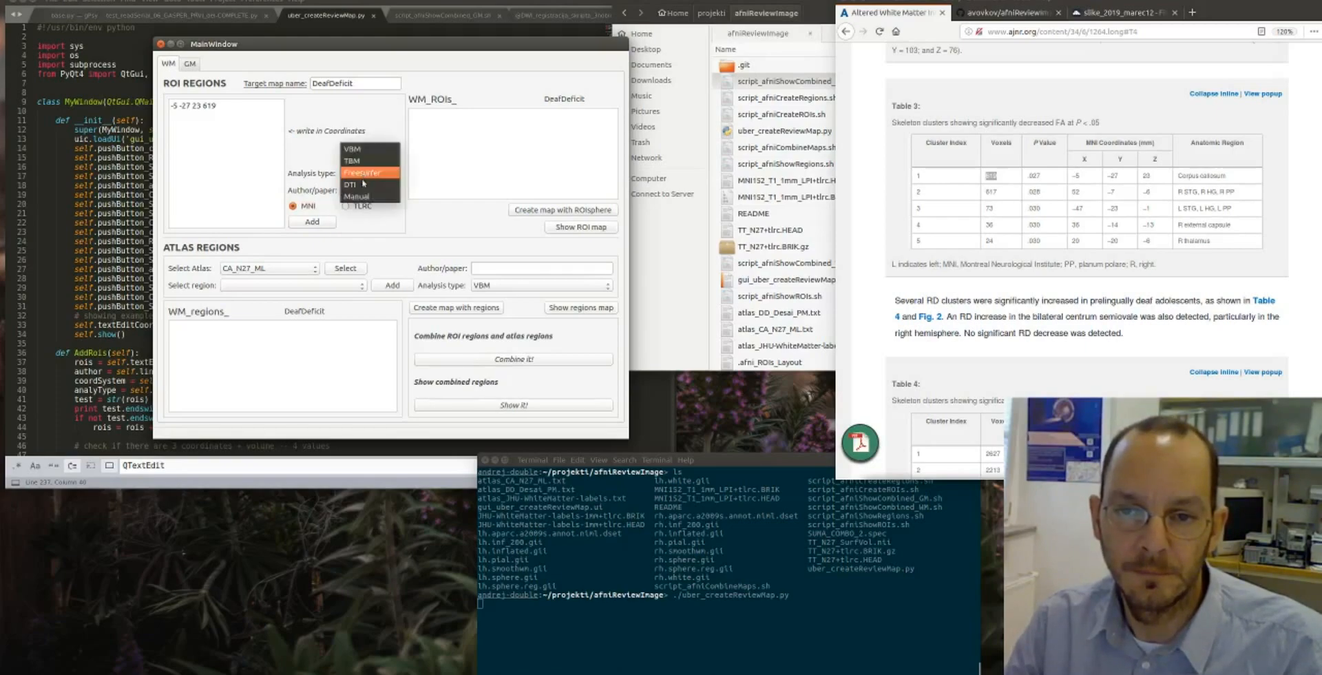
pyautogui.click(366, 178)
# - Enter the article's first author and the year 2013 as the ROI paper reference, and set the analysis type to DTI
pyautogui.click(354, 188)
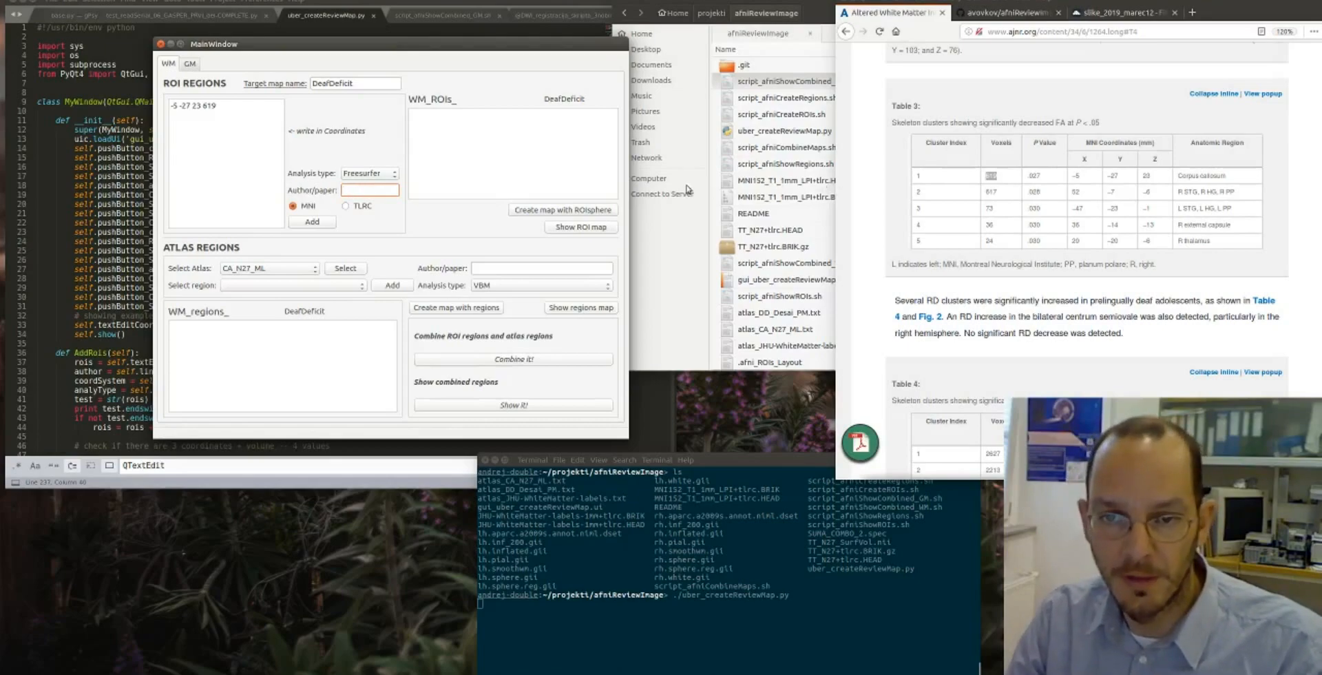
pyautogui.write('Miao 2013')
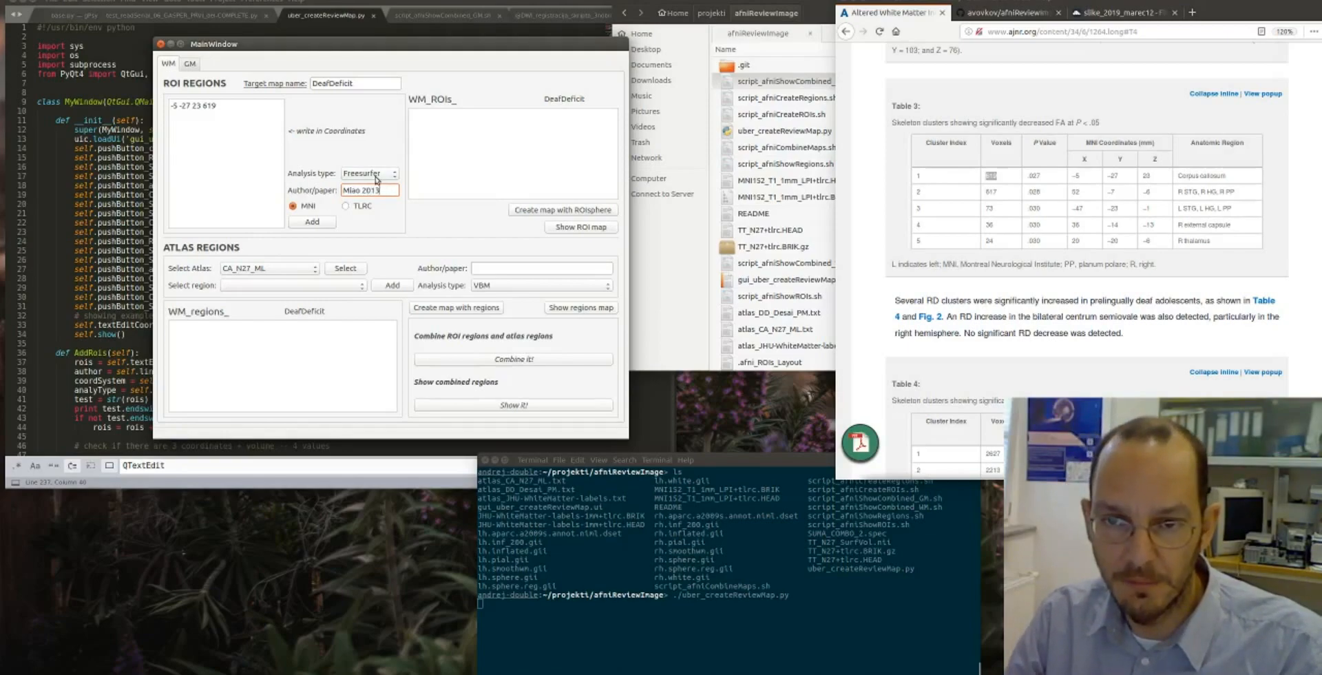
pyautogui.click(376, 178)
pyautogui.click(375, 185)
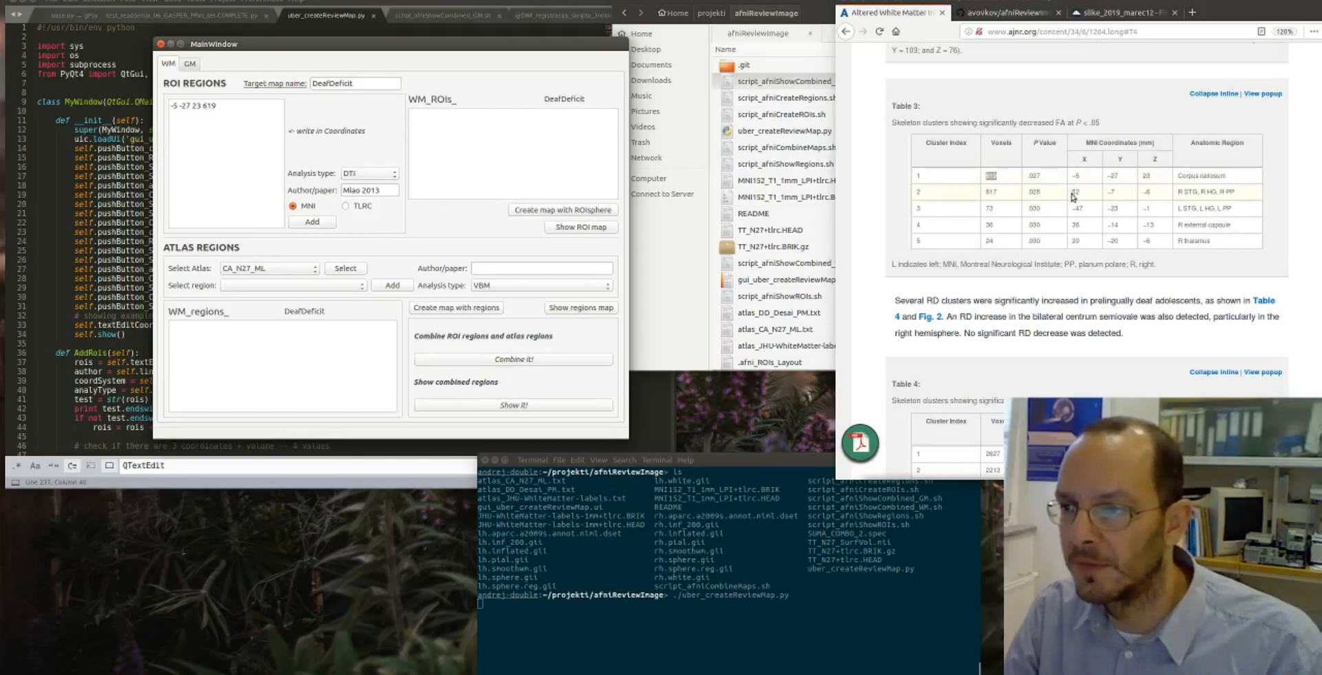
# - Copy the second cluster's MNI coordinates (52, -7, -6) from Table 3 onto a new line of the ROI coordinate list
pyautogui.moveTo(1079, 193); pyautogui.dragTo(1150, 194)
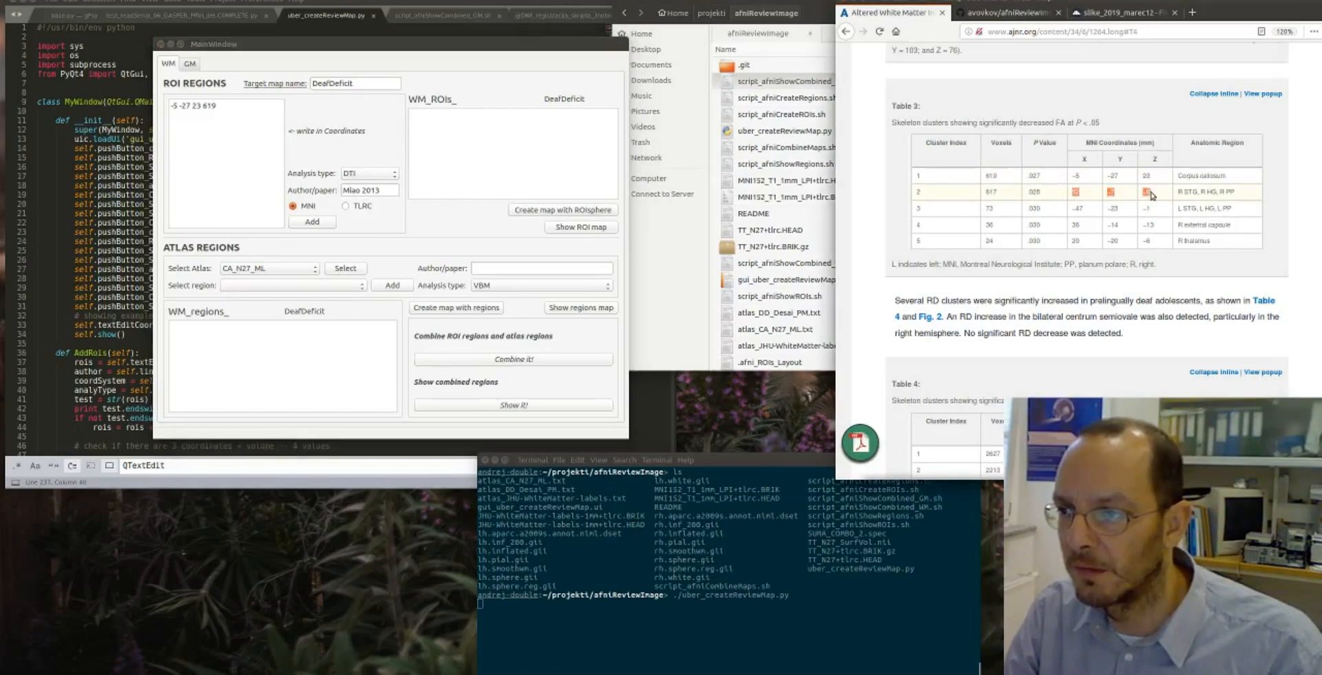
pyautogui.middleClick(194, 121)
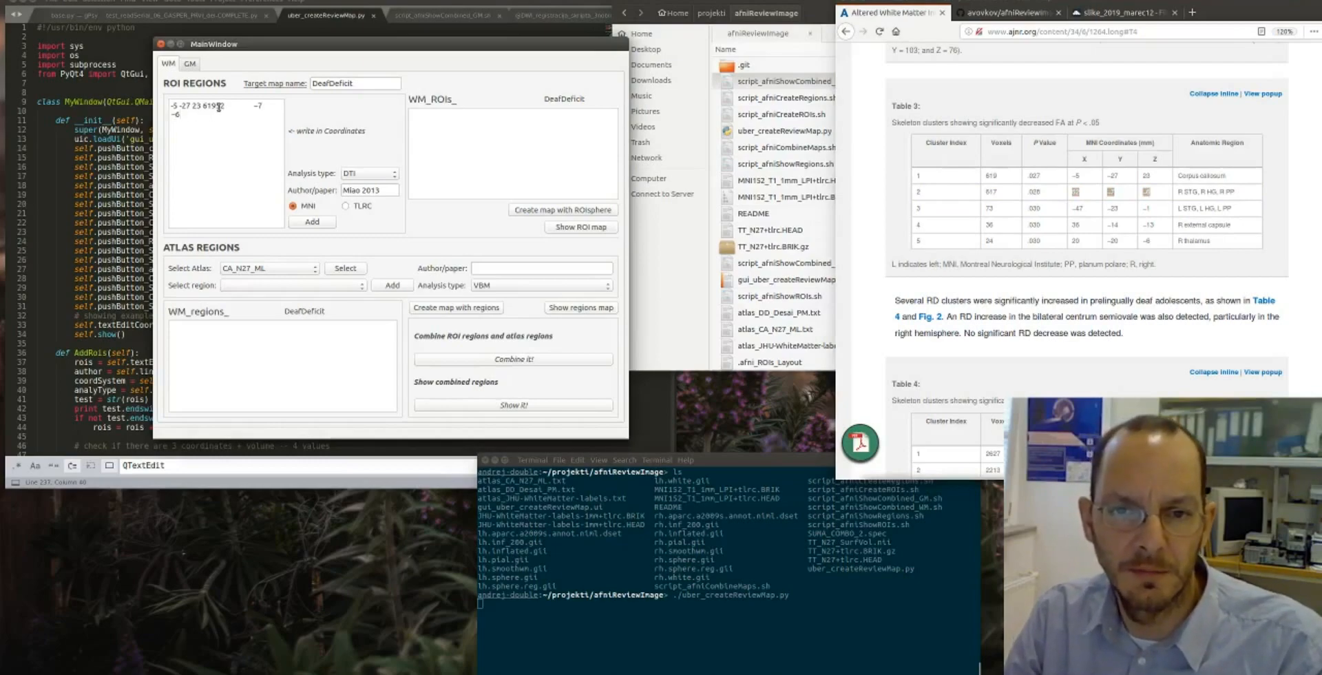
pyautogui.click(217, 106)
pyautogui.press('Return')
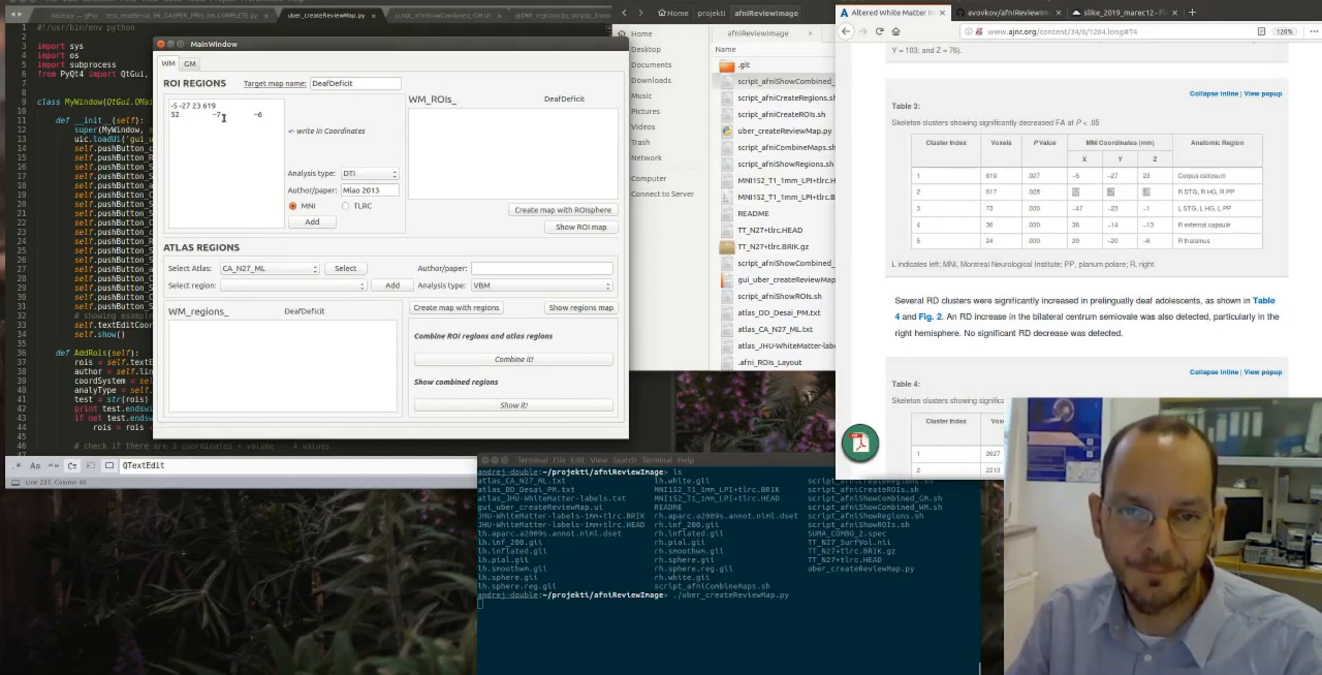
# - Separate the second line's coordinates with single spaces and append the cluster's voxel count, making the line 52 -7 -6 617
pyautogui.doubleClick(217, 117)
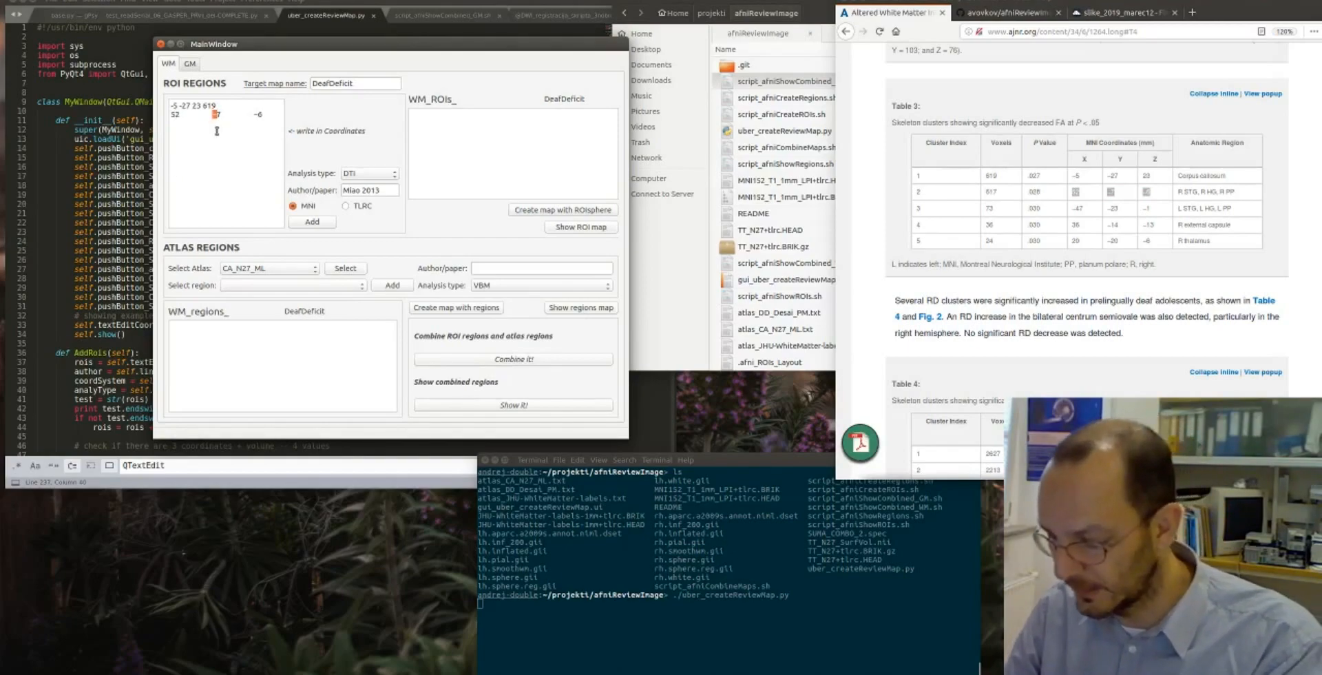
pyautogui.click(194, 114)
pyautogui.moveTo(195, 114); pyautogui.dragTo(208, 116)
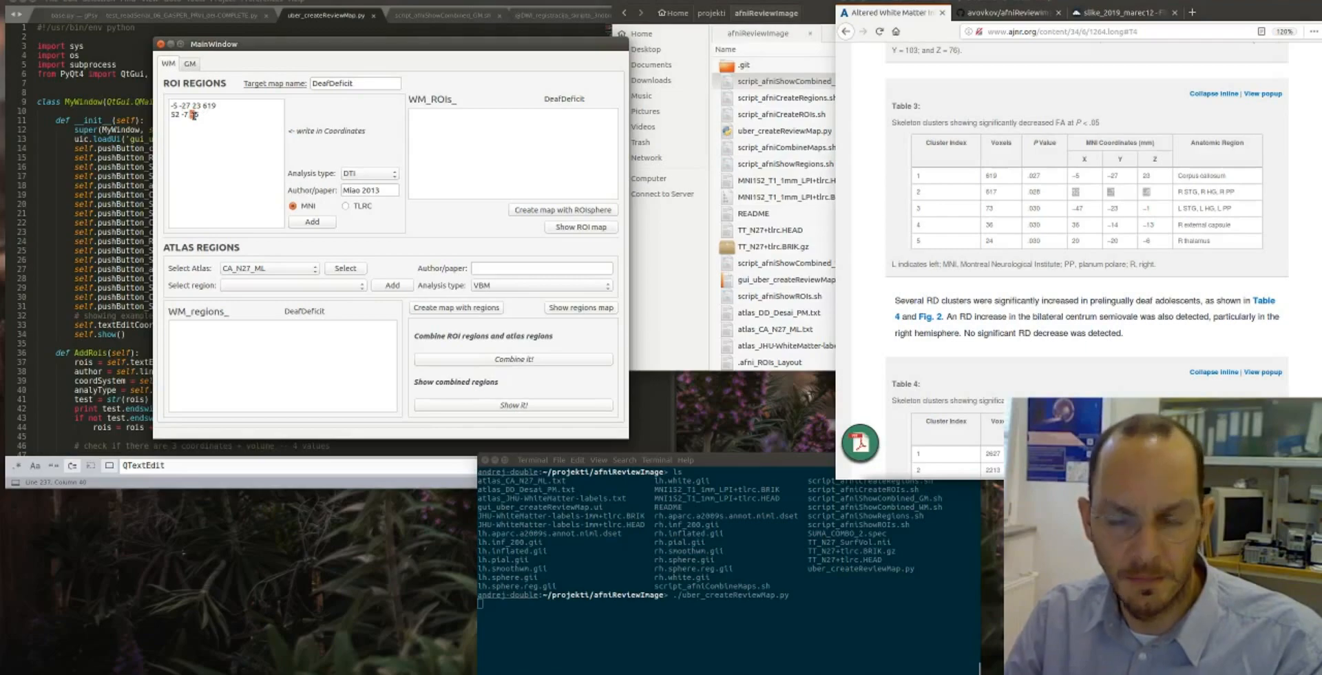
pyautogui.write('-6')
pyautogui.click(211, 113)
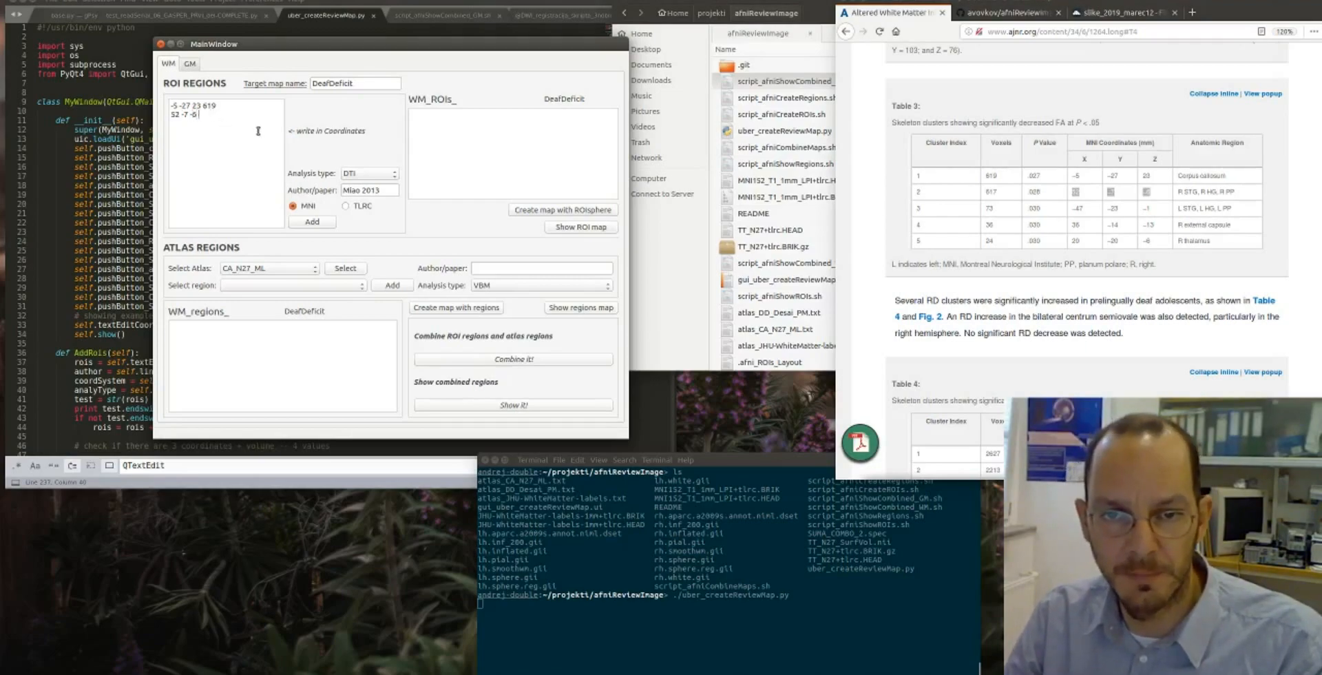
pyautogui.doubleClick(991, 193)
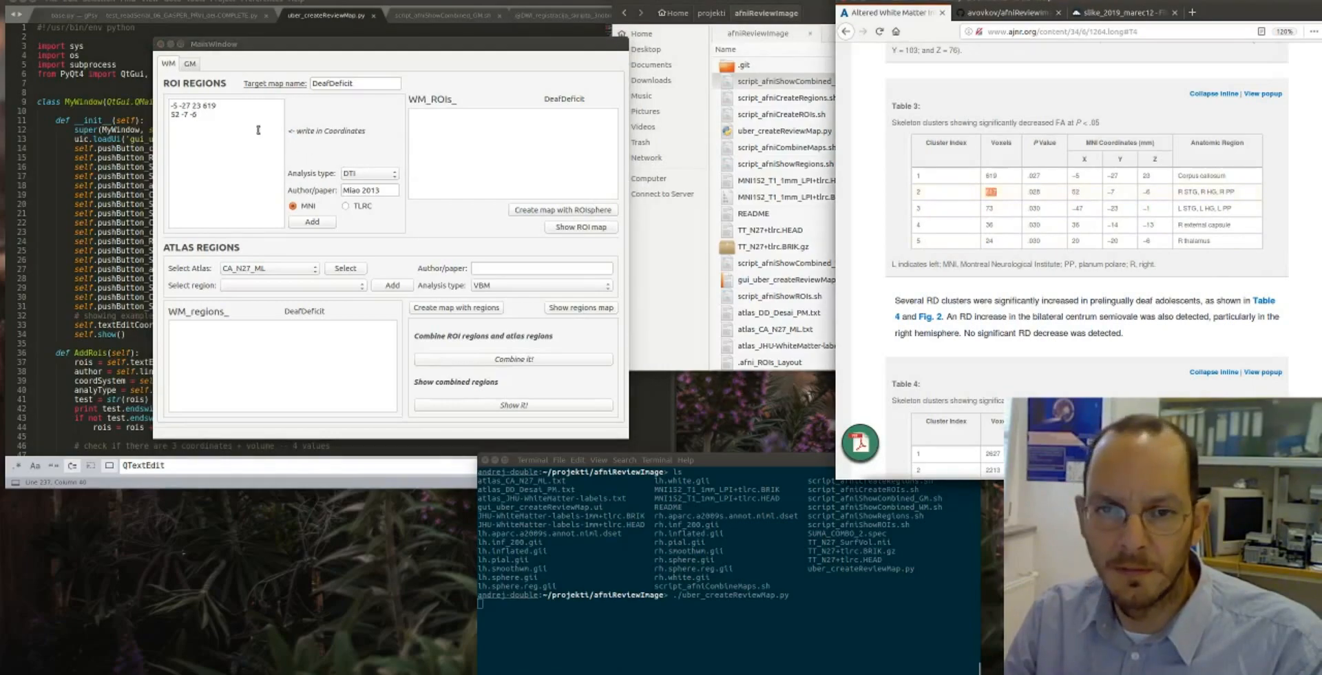
pyautogui.middleClick(238, 115)
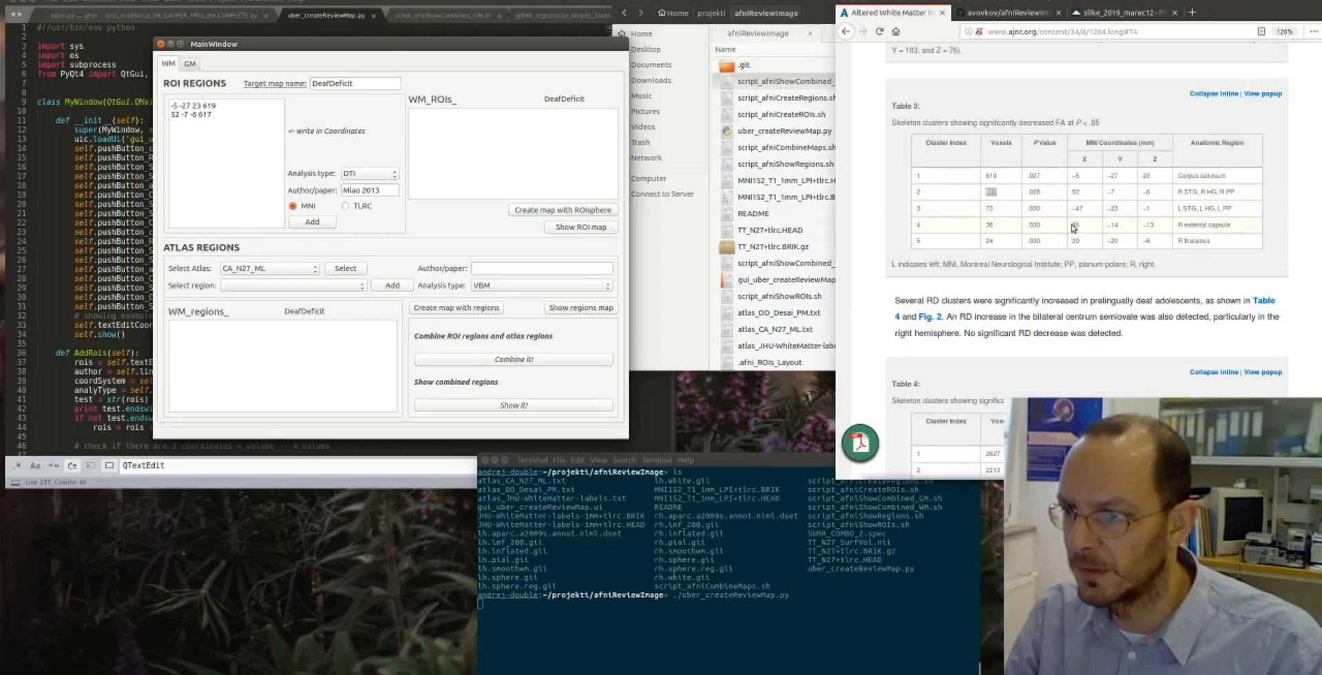
# - Enter Table 3's fourth cluster as the third line, 36 -14 -13 36, and add the three MNI entries to the white matter ROI list
pyautogui.moveTo(1084, 225); pyautogui.dragTo(1155, 229)
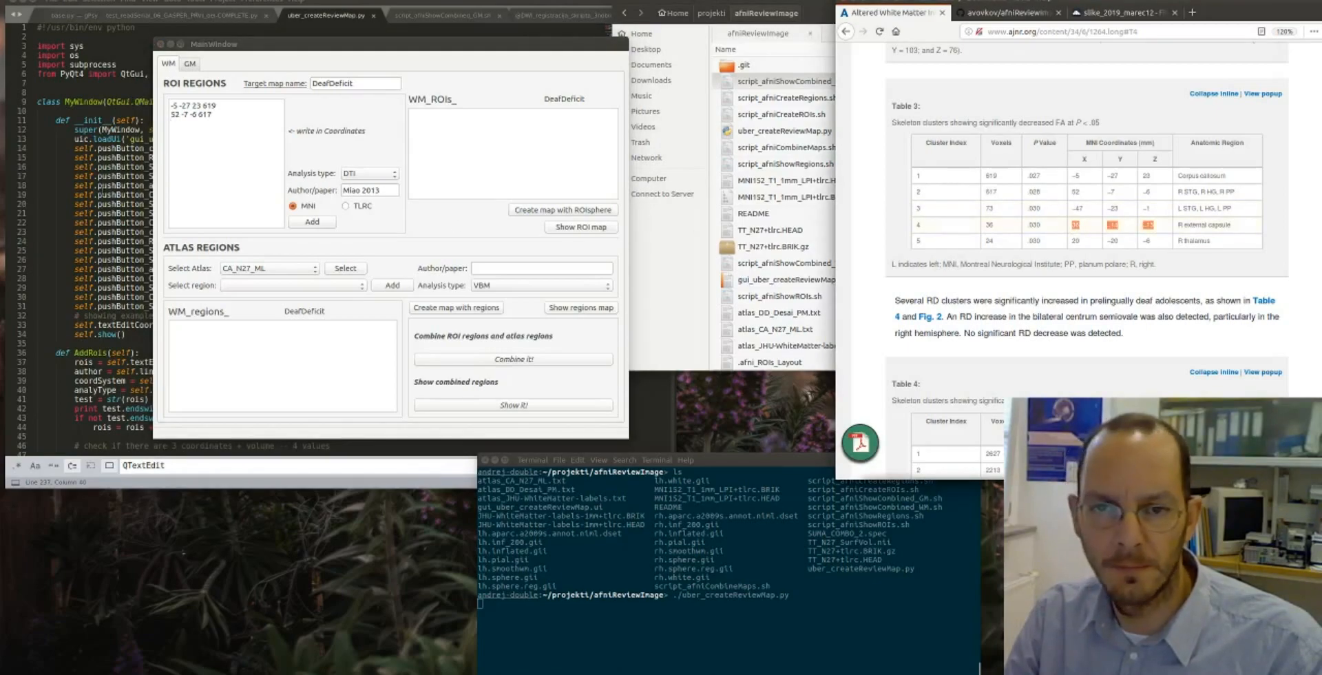
pyautogui.middleClick(208, 127)
pyautogui.moveTo(182, 126)
pyautogui.mouseDown()
pyautogui.moveTo(204, 127)
pyautogui.moveTo(186, 124)
pyautogui.mouseUp()
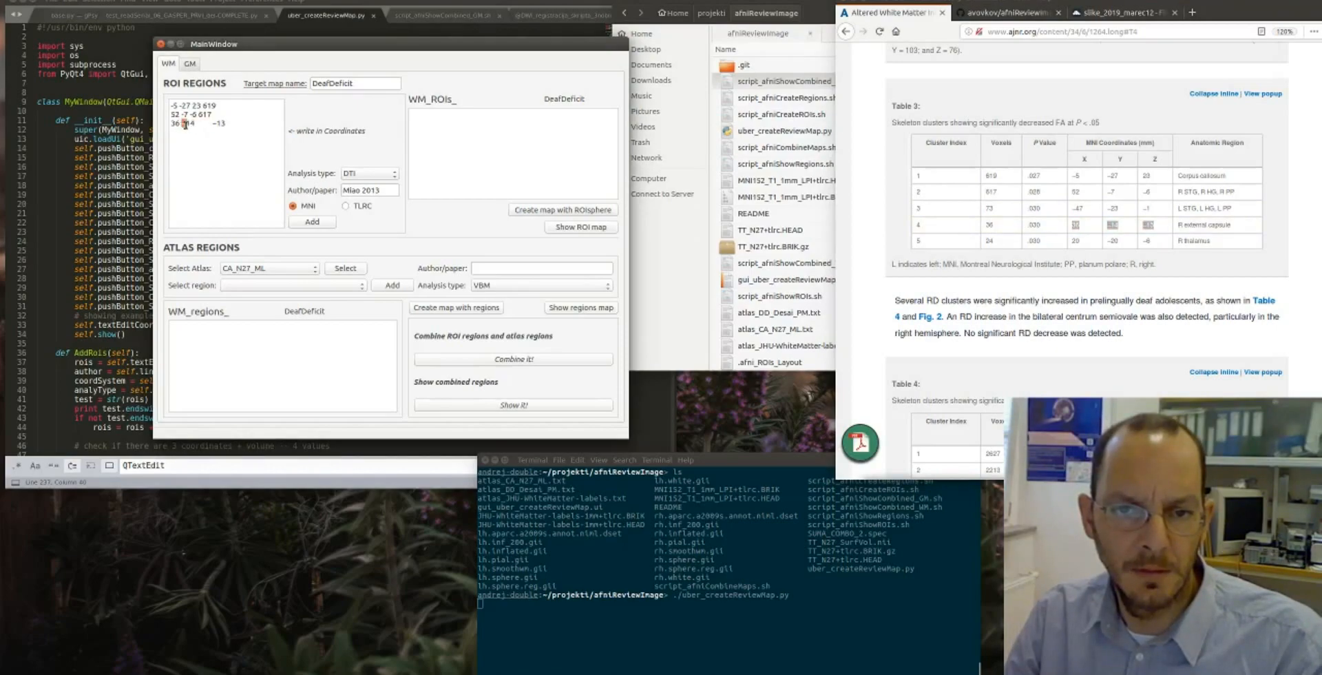
pyautogui.write('-')
pyautogui.moveTo(193, 124); pyautogui.dragTo(211, 123)
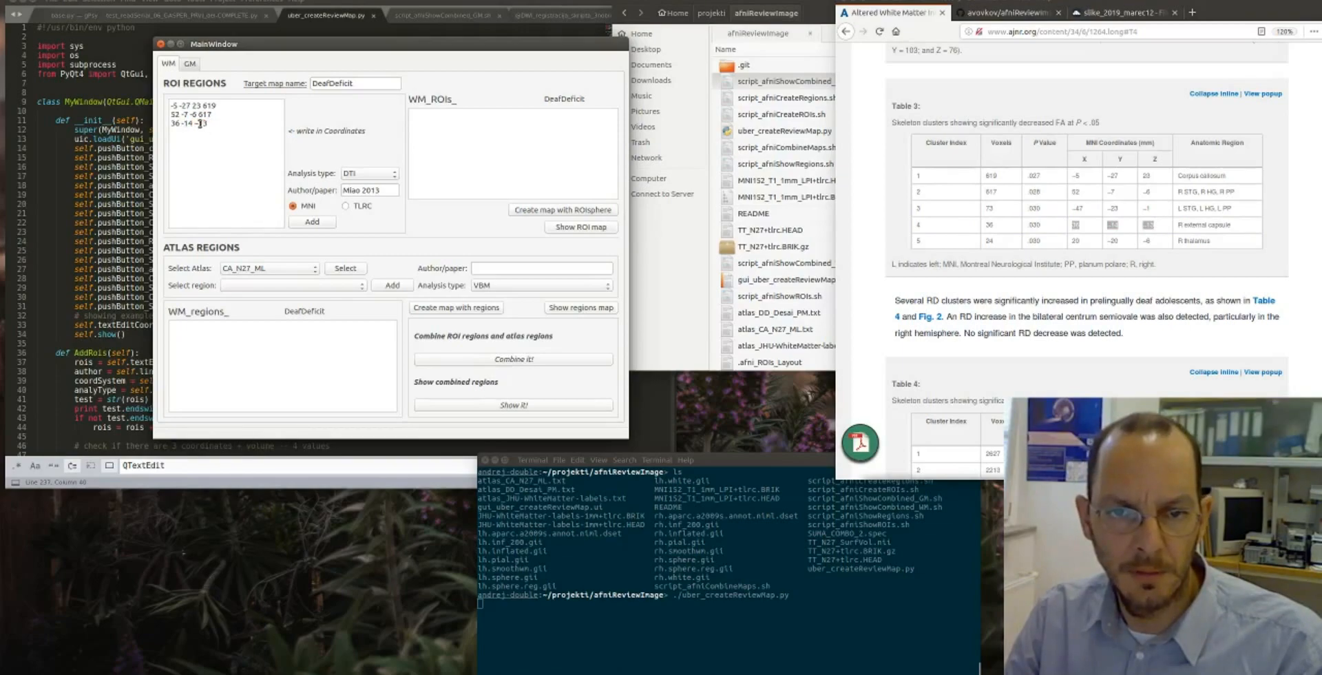
pyautogui.write('-13')
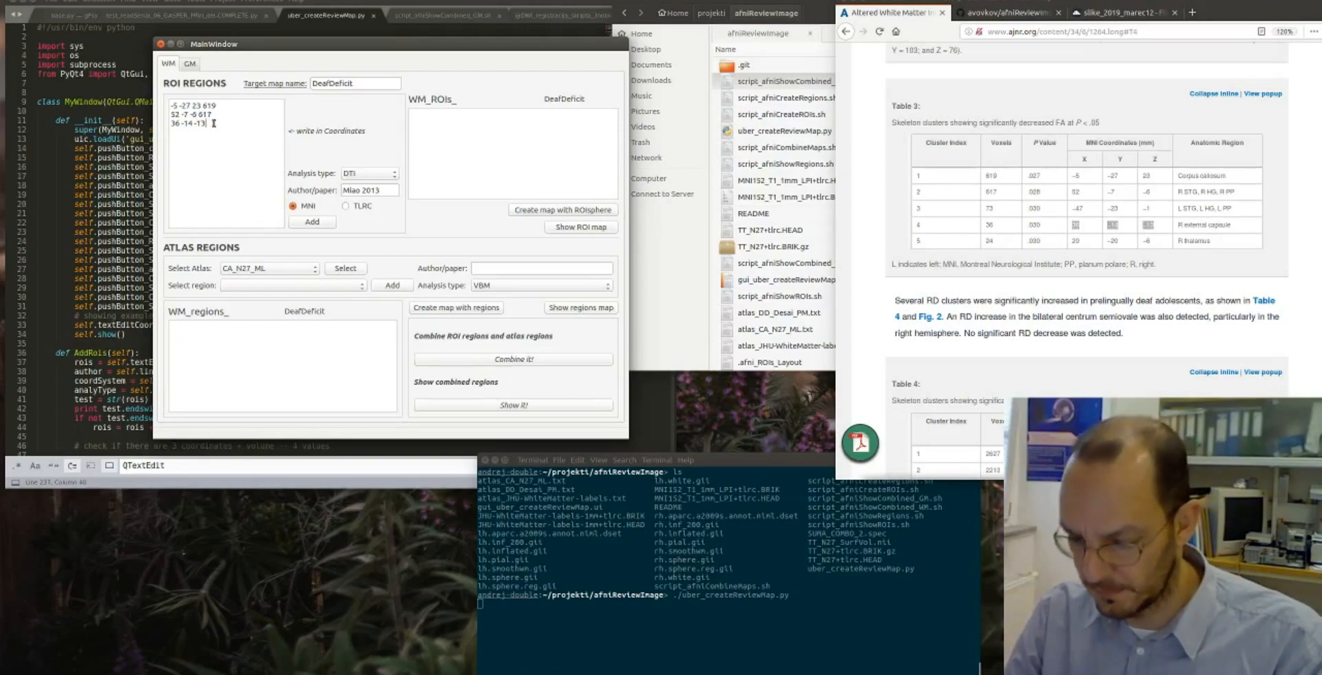
pyautogui.write(' 36')
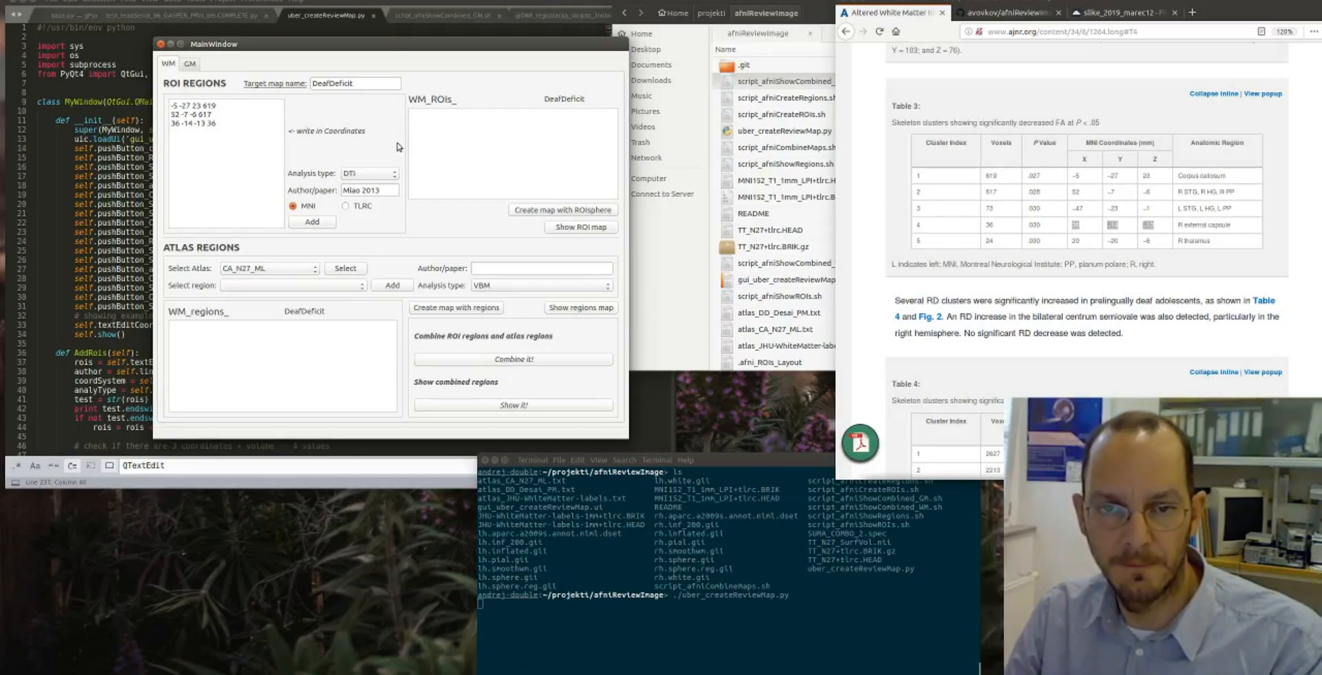
pyautogui.click(313, 222)
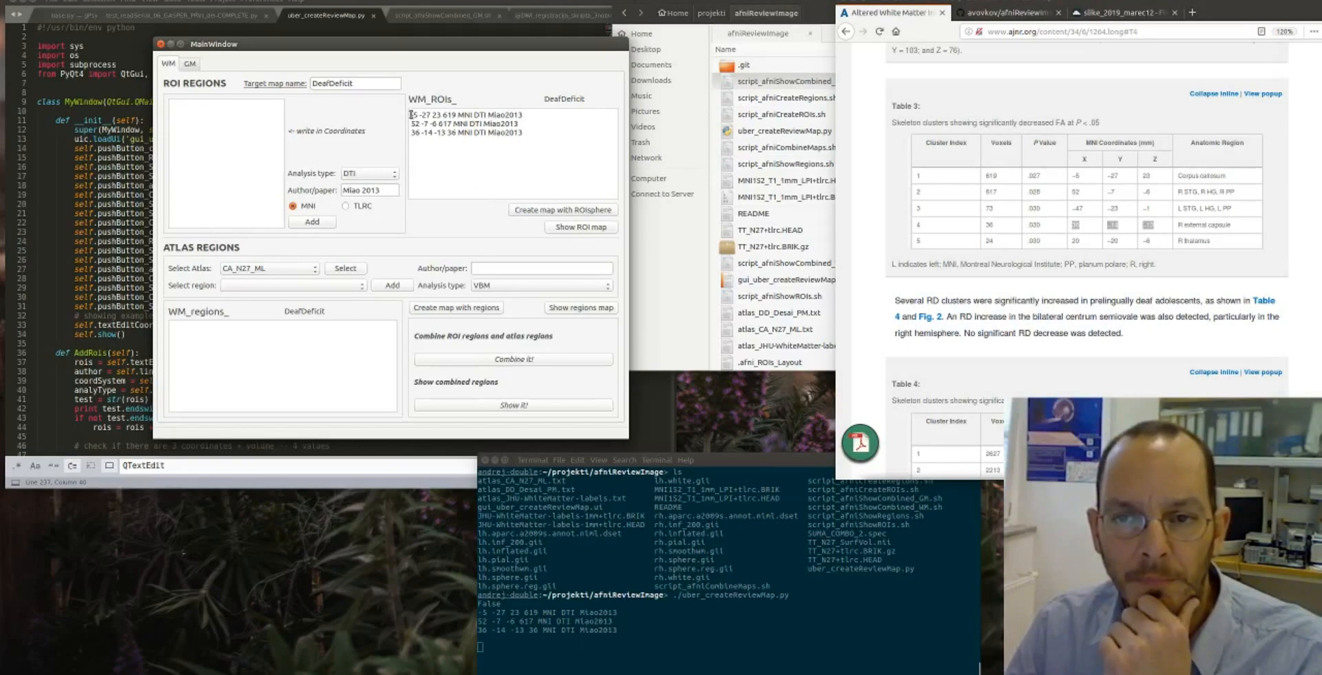
# - Copy the three listed ROIs back as coordinate entries, strip them to coordinates and voxel counts, and add them again as TLRC
pyautogui.moveTo(410, 114); pyautogui.dragTo(534, 133)
pyautogui.hotkey('ctrl', 'c')
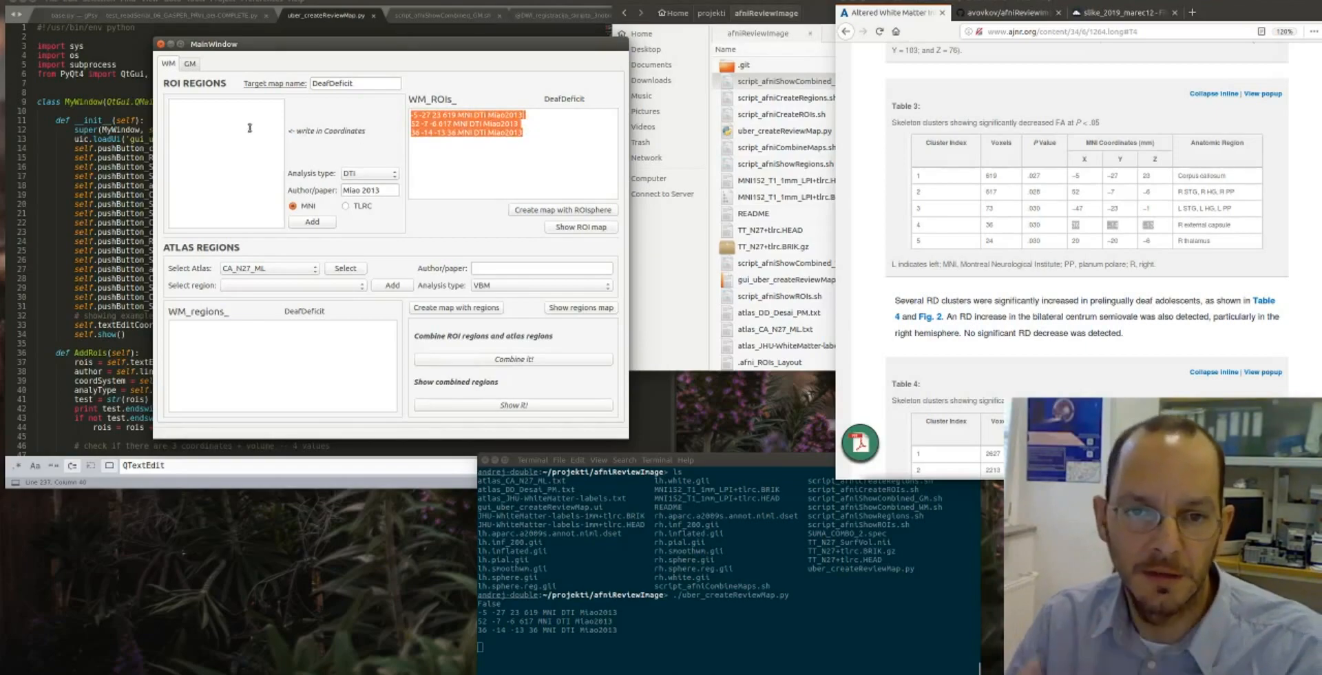
pyautogui.click(218, 125)
pyautogui.hotkey('ctrl', 'v')
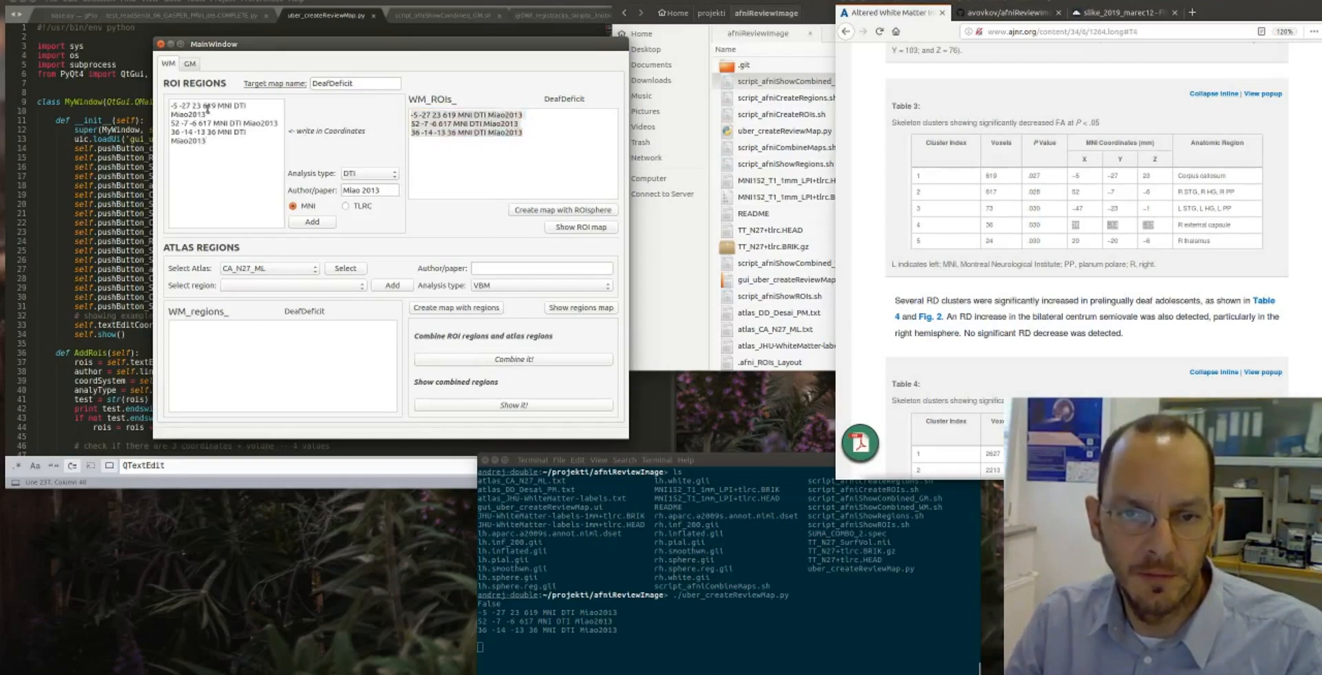
pyautogui.moveTo(216, 106); pyautogui.dragTo(258, 134)
pyautogui.press('BackSpace')
pyautogui.press('BackSpace')
pyautogui.press('BackSpace')
pyautogui.click(346, 206)
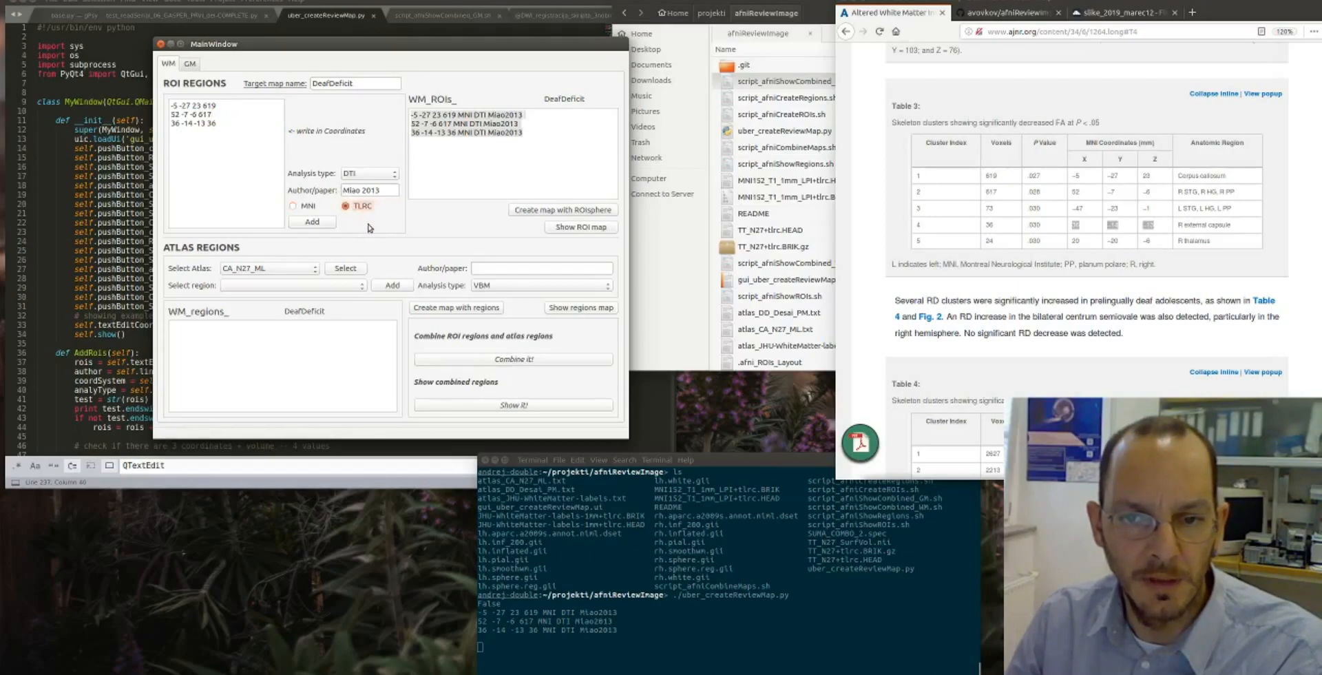
pyautogui.click(321, 224)
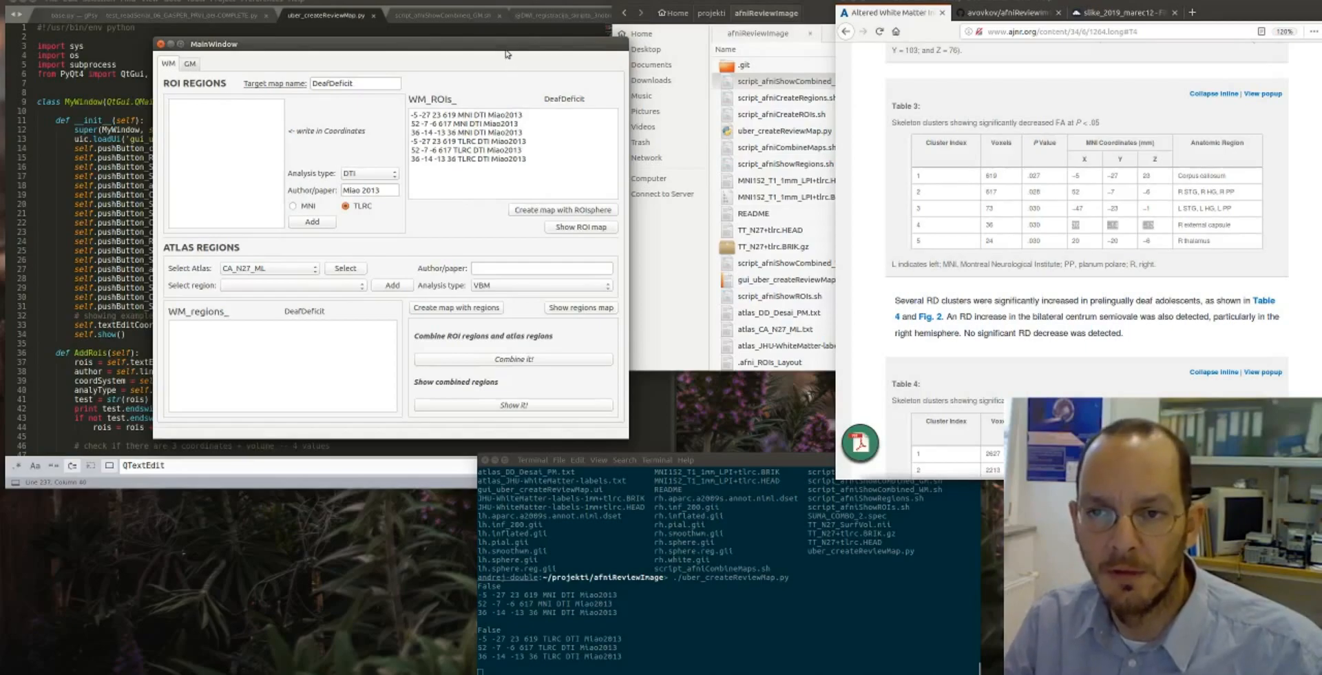
# - Create the DeafDeficit white matter map with ROI spheres and display it in AFNI
pyautogui.click(561, 211)
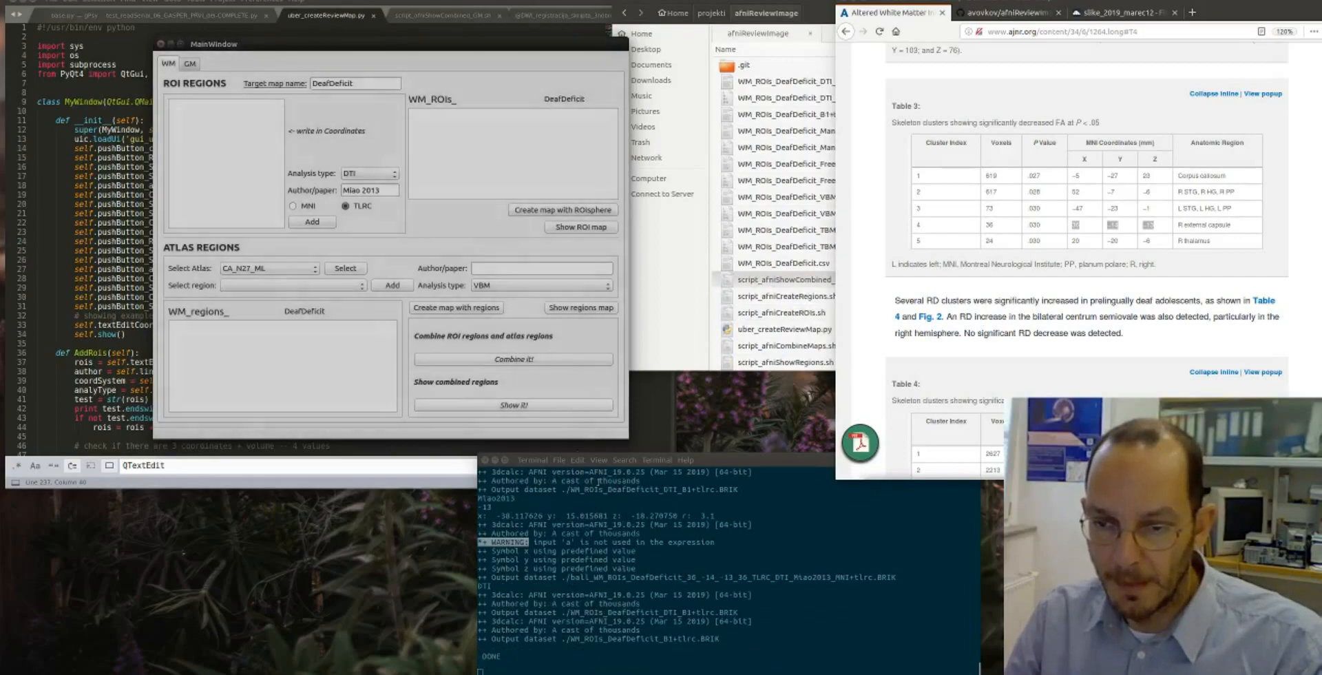
pyautogui.click(569, 227)
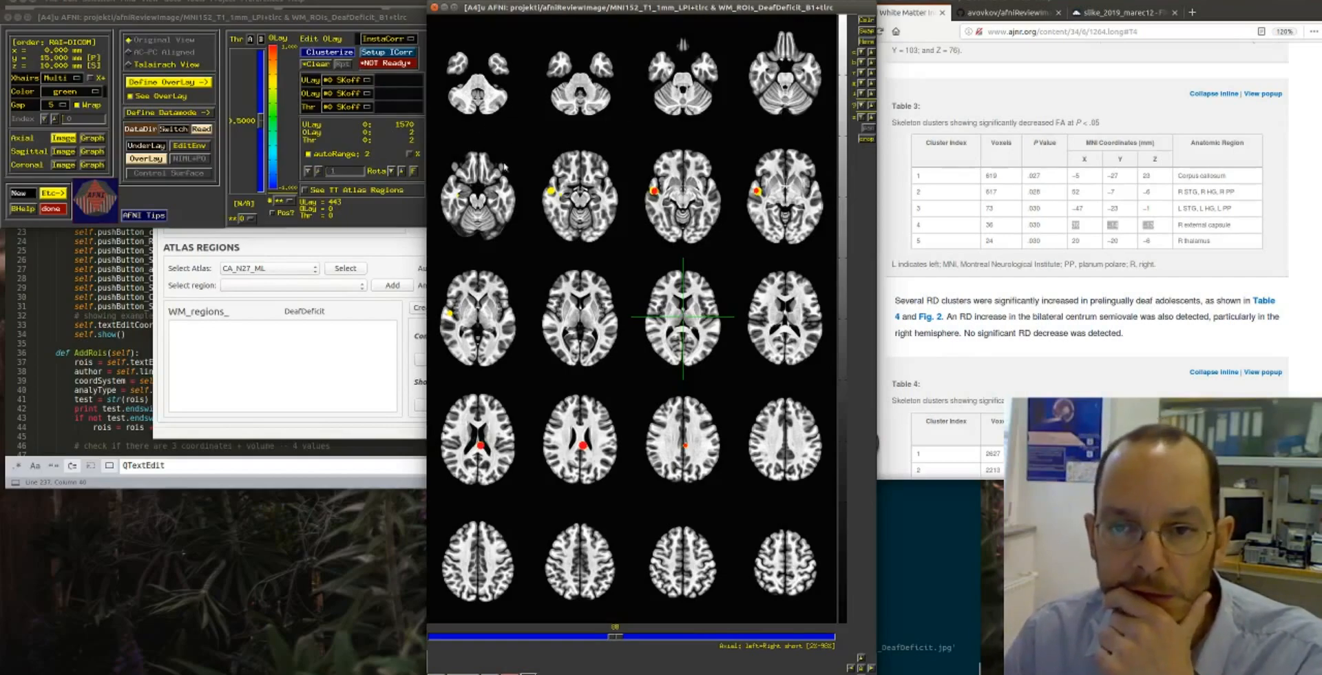
pyautogui.moveTo(581, 15); pyautogui.dragTo(608, 6)
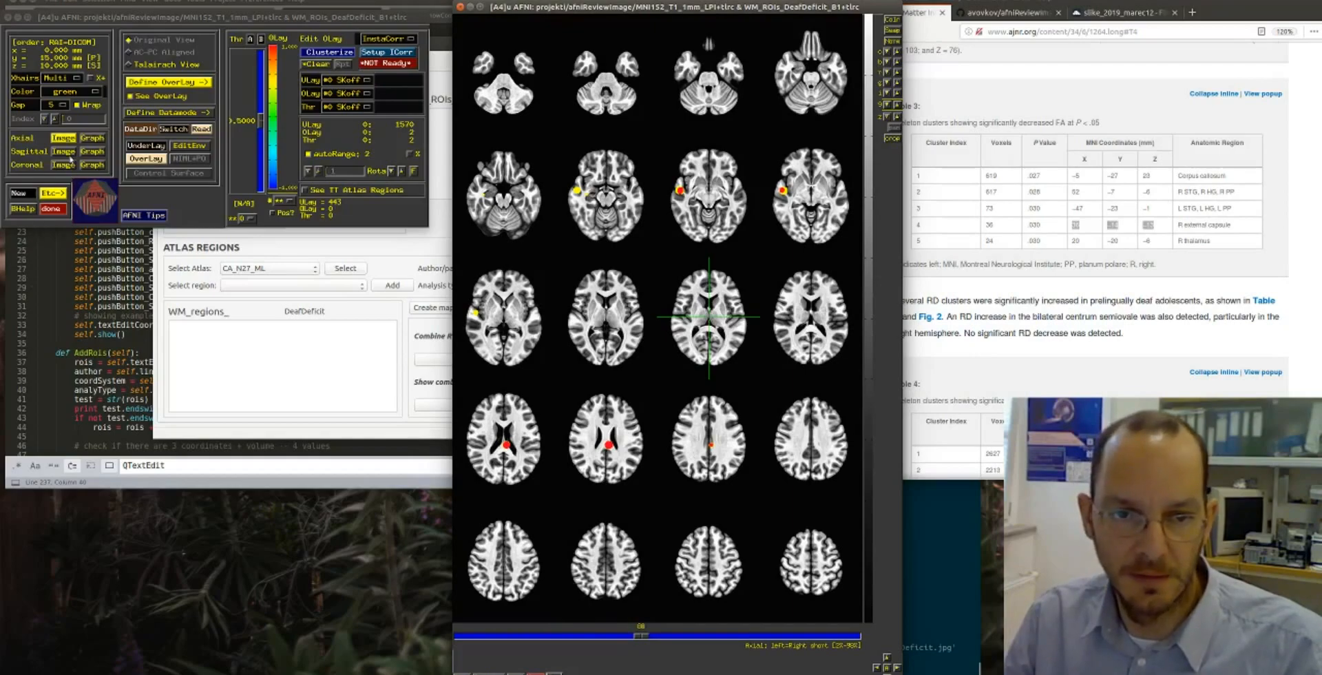
# - Open the sagittal view, look through a few slices of the ROI map, and close the view
pyautogui.click(62, 151)
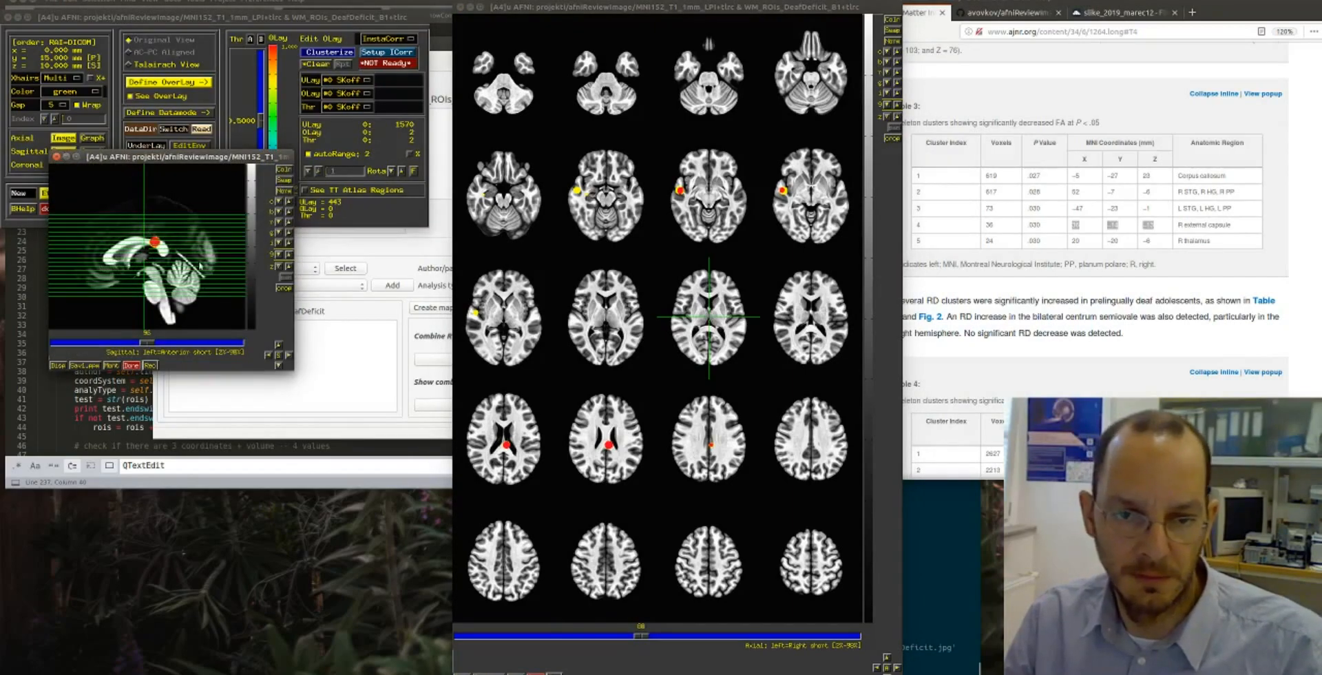
pyautogui.moveTo(148, 346); pyautogui.dragTo(174, 346)
pyautogui.click(101, 345)
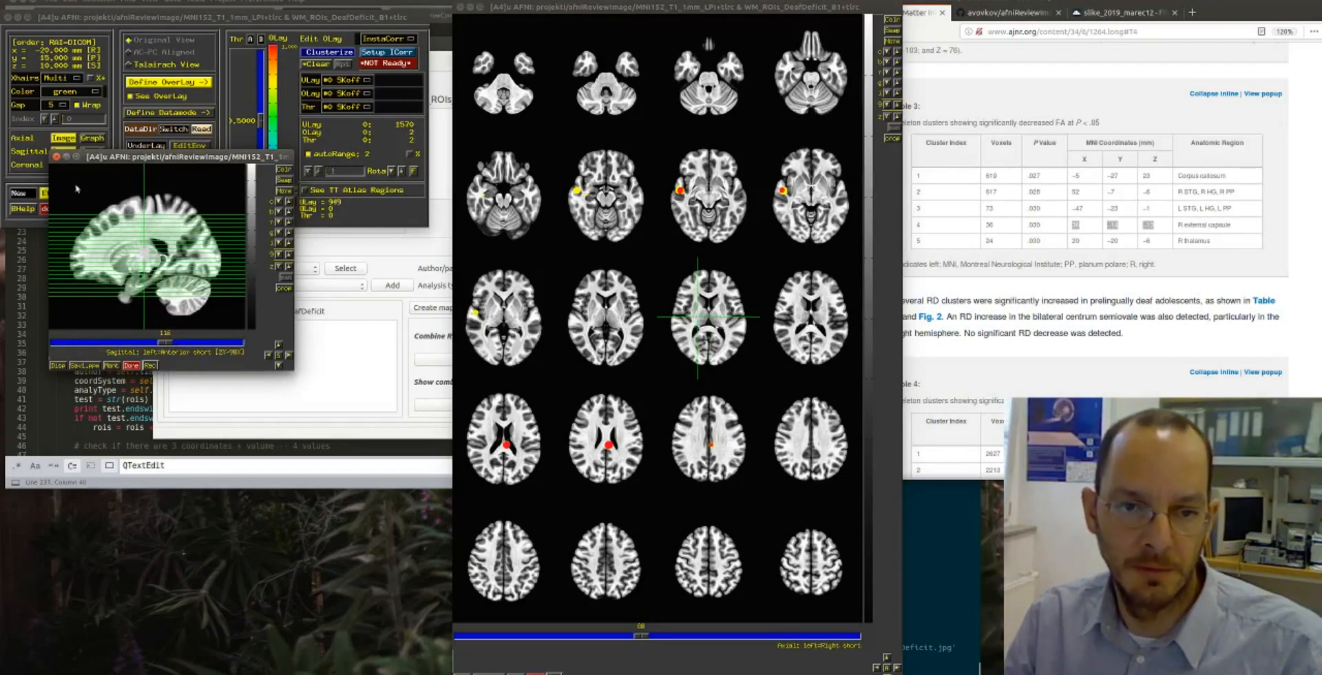
pyautogui.click(56, 158)
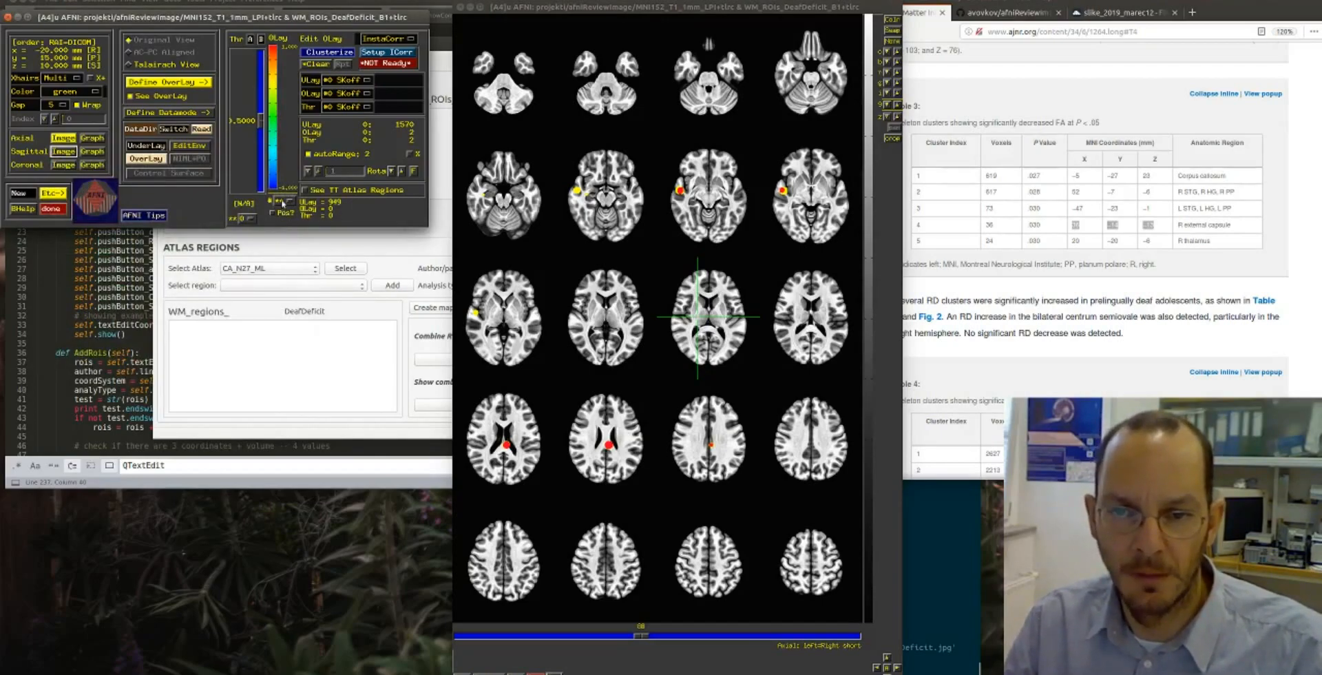
# - Restrict the overlay colour scale to positive values and set it to 3 colour panes
pyautogui.click(282, 203)
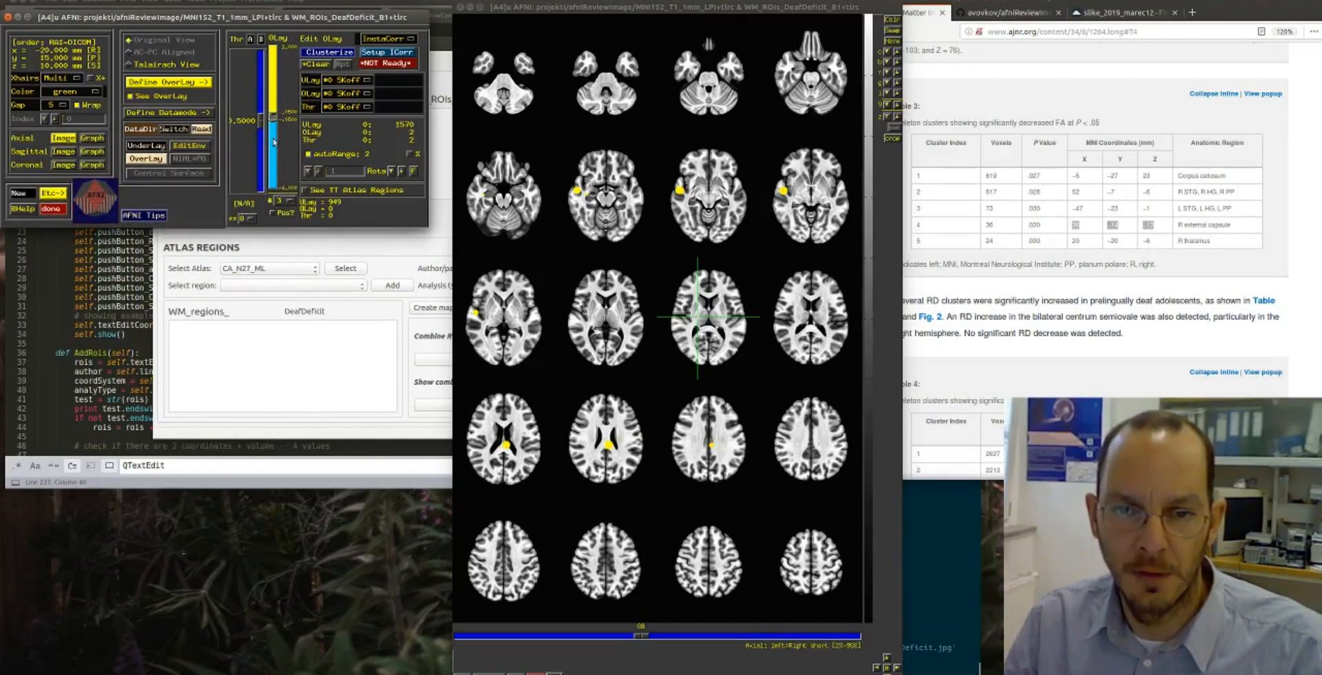
pyautogui.click(273, 213)
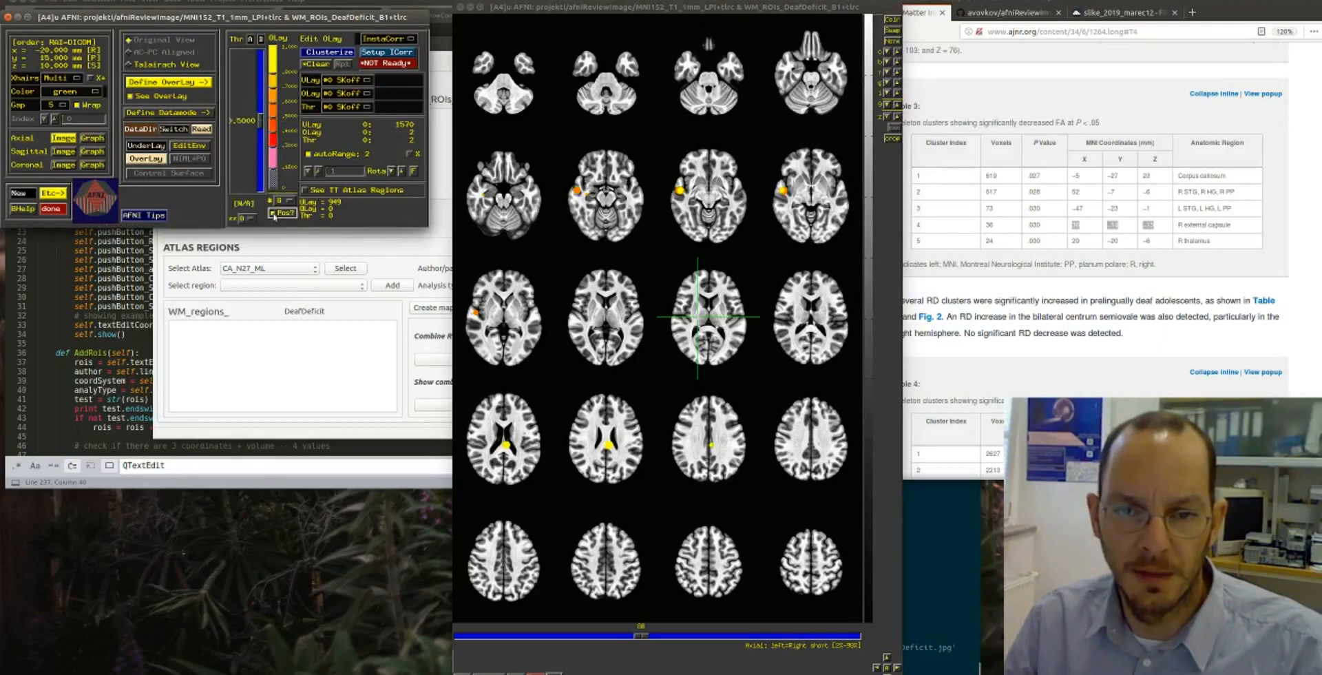
pyautogui.moveTo(281, 203); pyautogui.dragTo(280, 161)
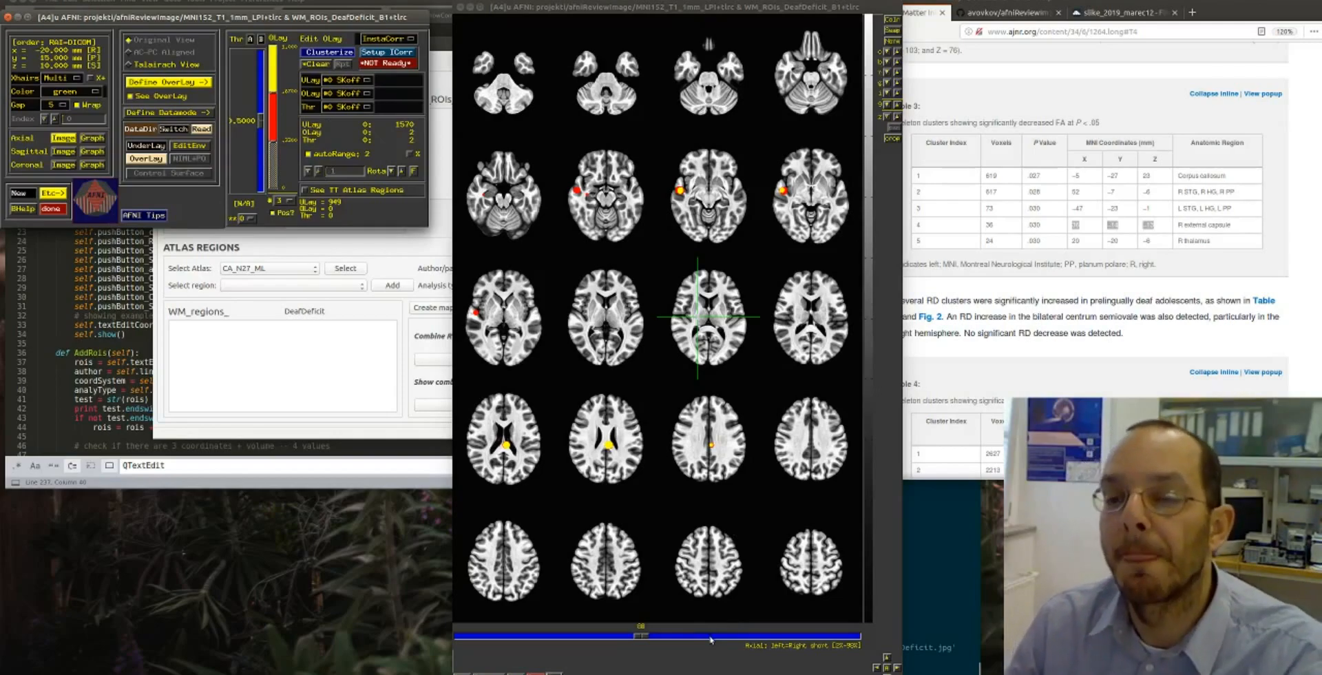
# - Browse the axial montage through higher and lower slices to examine where the ROI spheres lie
pyautogui.moveTo(646, 639); pyautogui.dragTo(688, 643)
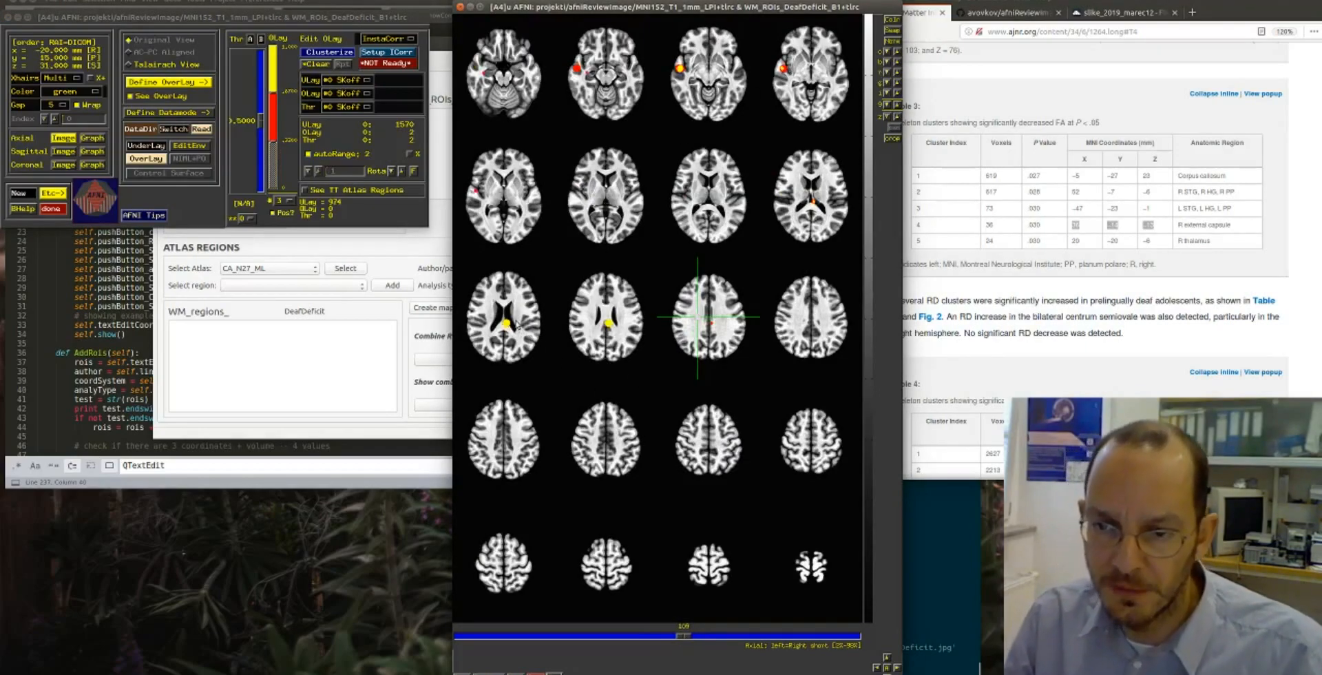
pyautogui.click(608, 638)
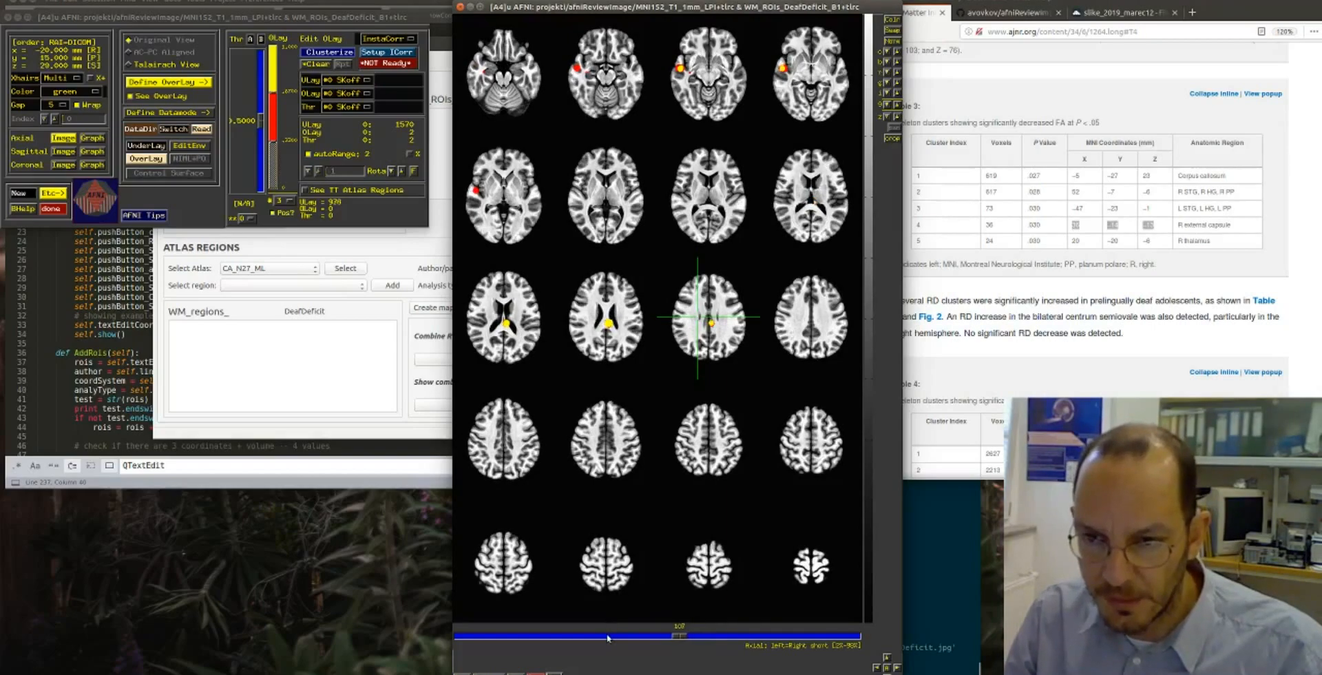
pyautogui.click(609, 639)
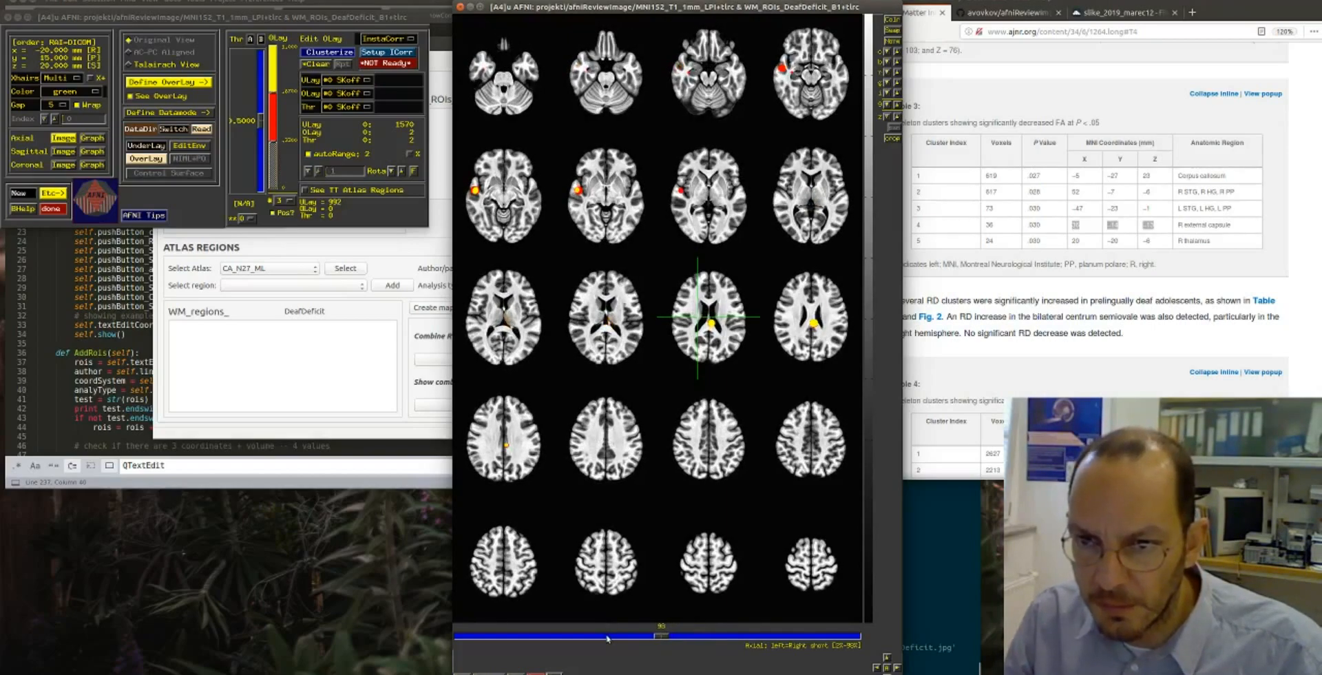
pyautogui.click(609, 638)
pyautogui.click(608, 639)
pyautogui.click(608, 639)
pyautogui.click(608, 638)
pyautogui.click(608, 638)
pyautogui.click(608, 639)
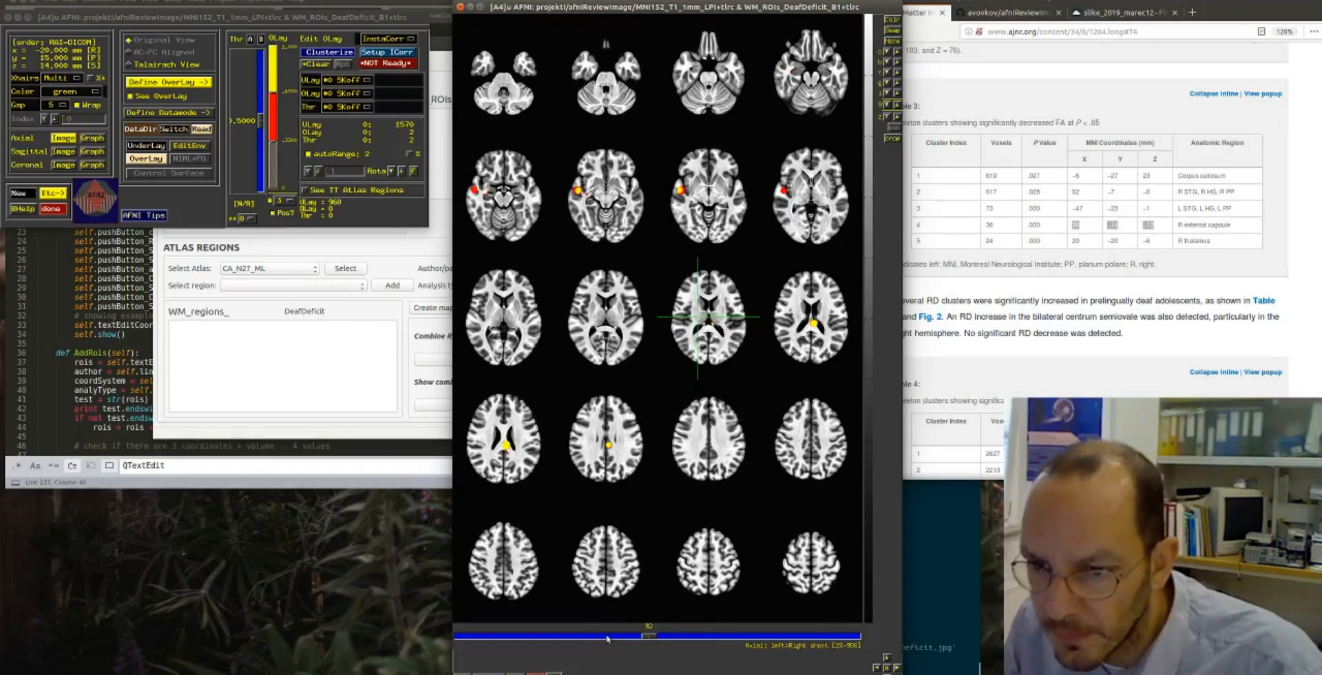
pyautogui.click(763, 639)
pyautogui.click(763, 639)
pyautogui.click(763, 640)
pyautogui.click(764, 639)
pyautogui.click(763, 639)
pyautogui.click(763, 640)
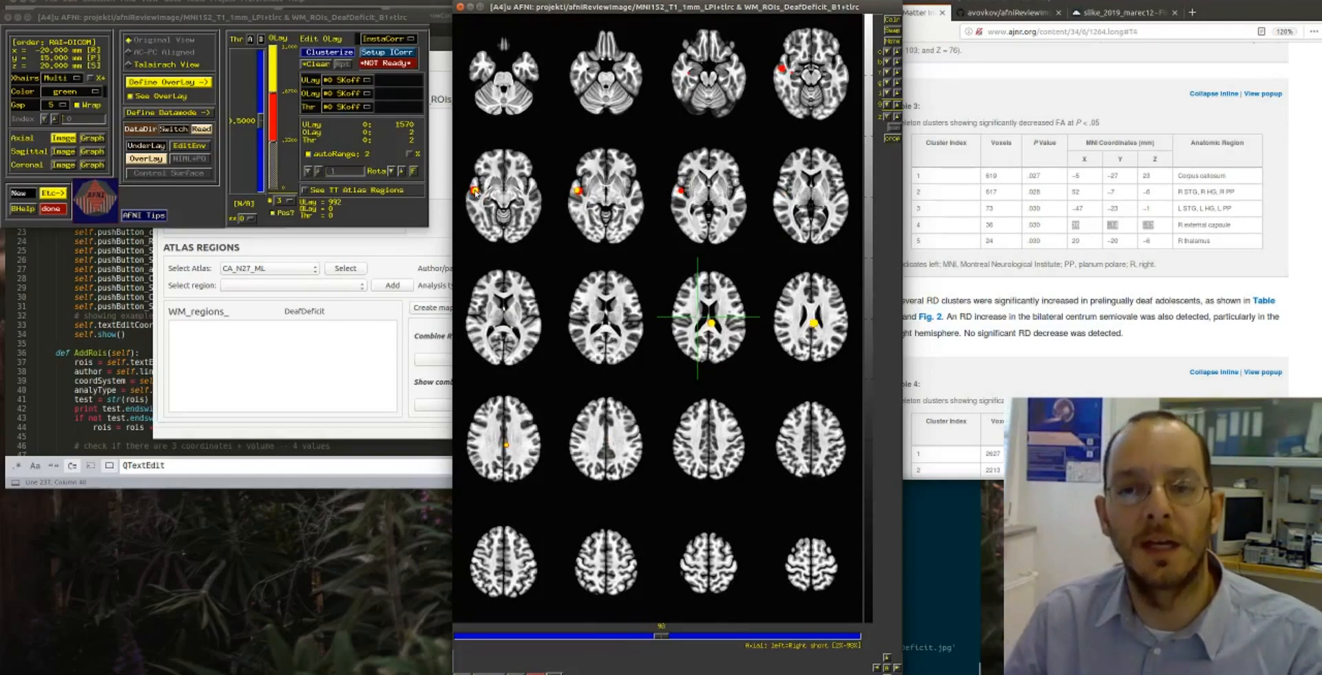
pyautogui.click(476, 638)
pyautogui.click(477, 638)
pyautogui.click(477, 639)
pyautogui.click(477, 639)
pyautogui.click(477, 639)
pyautogui.click(477, 639)
pyautogui.click(477, 639)
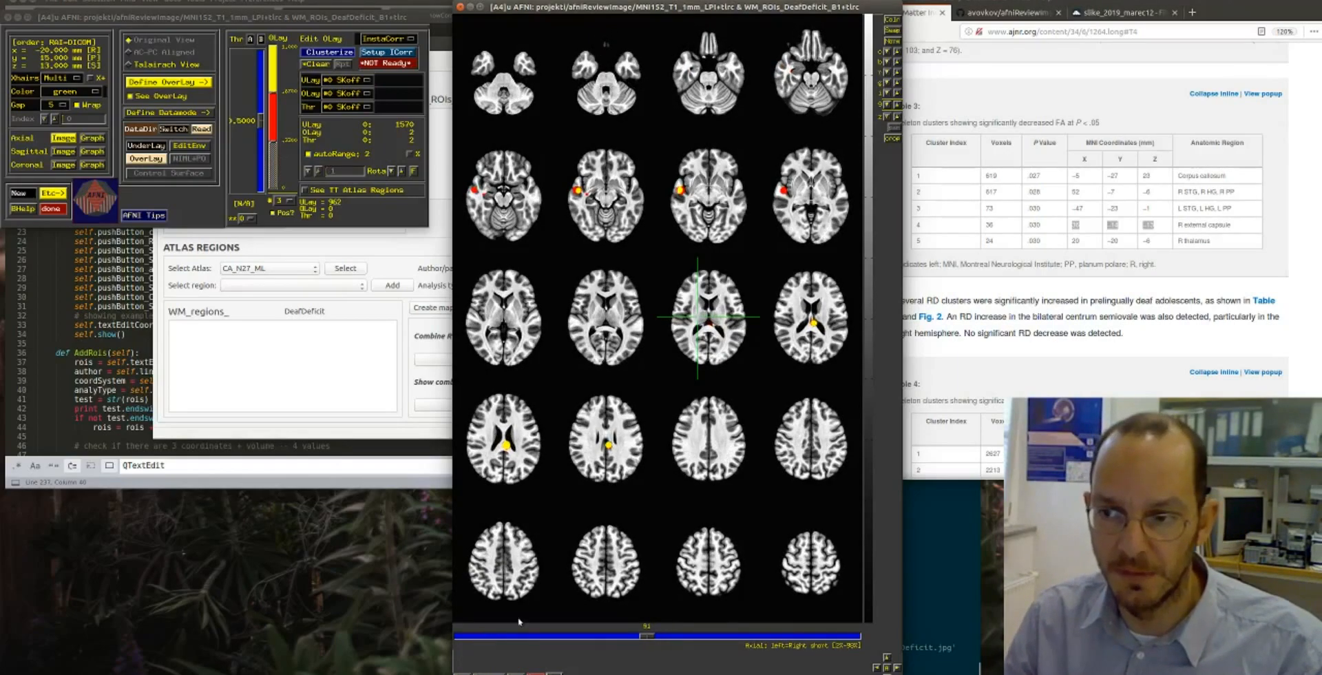
# - Move the axial montage aside and select WM_ROIs_DeafDeficit_B1+tlrc.HEAD among the generated files in the file manager
pyautogui.moveTo(706, 11); pyautogui.dragTo(1032, 9)
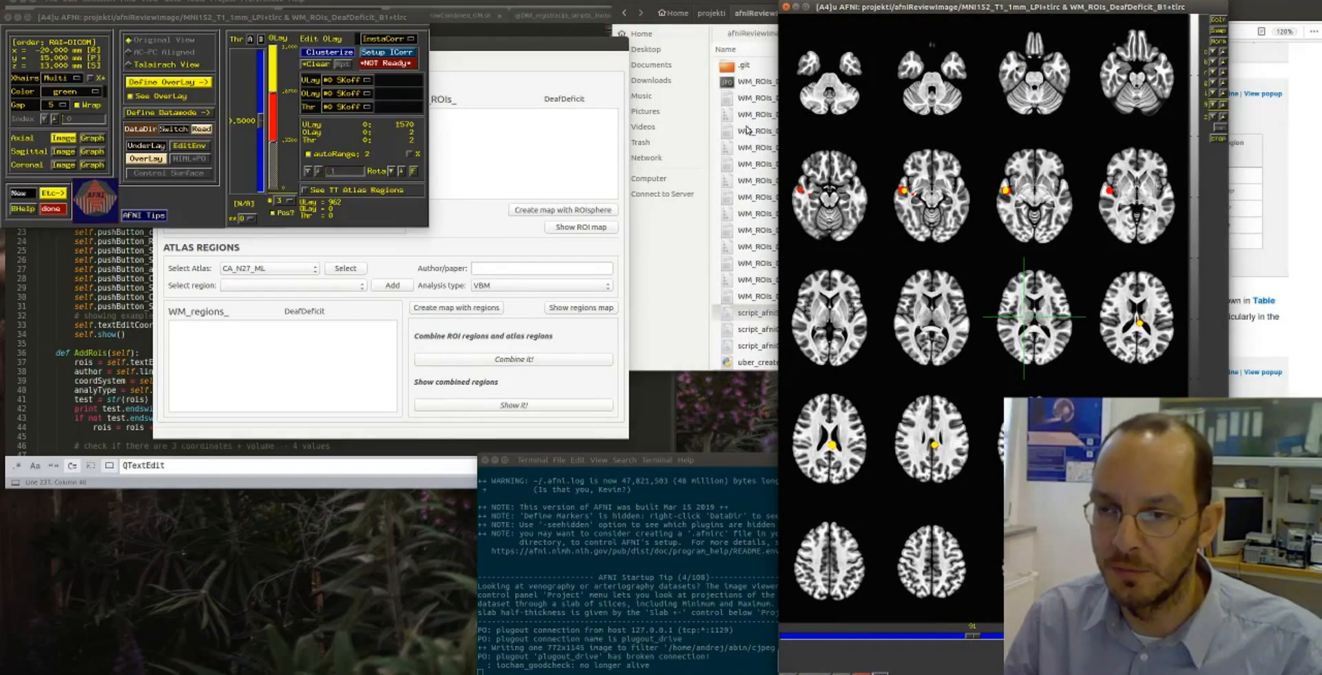
pyautogui.click(757, 132)
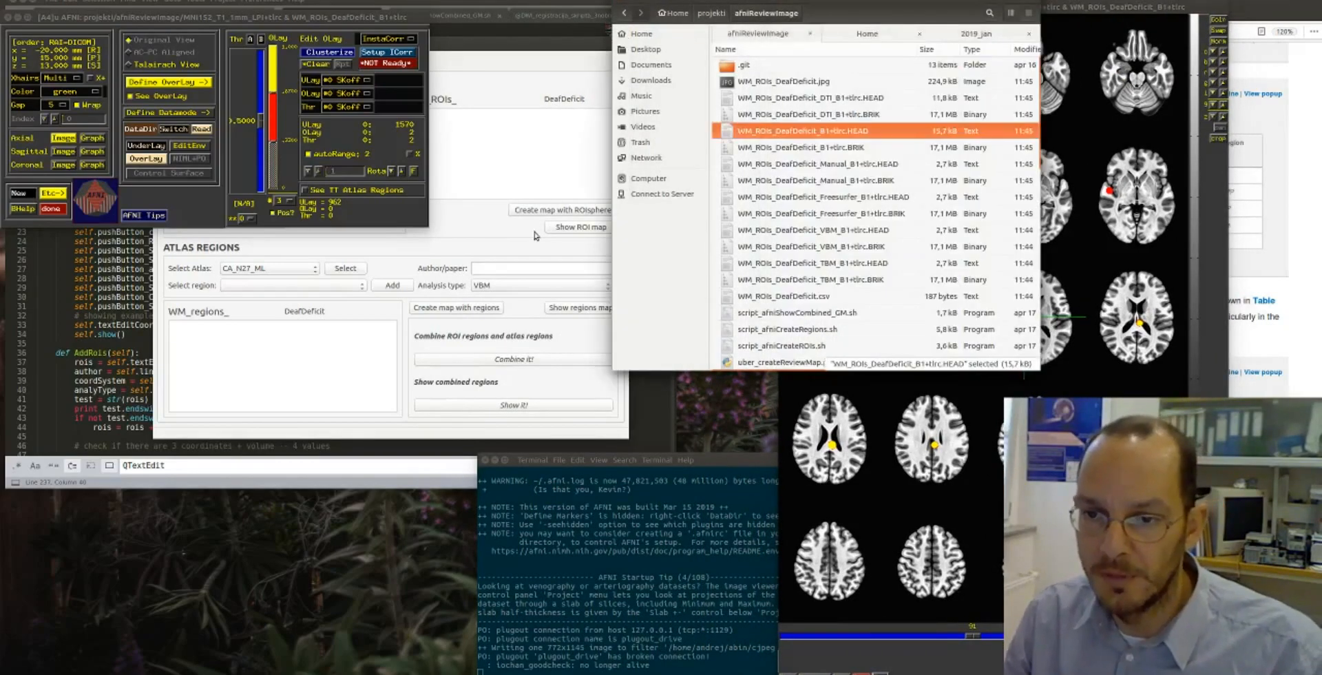
# - View the saved montage image WM_ROIs_DeafDeficit.jpg and close it again
pyautogui.click(465, 163)
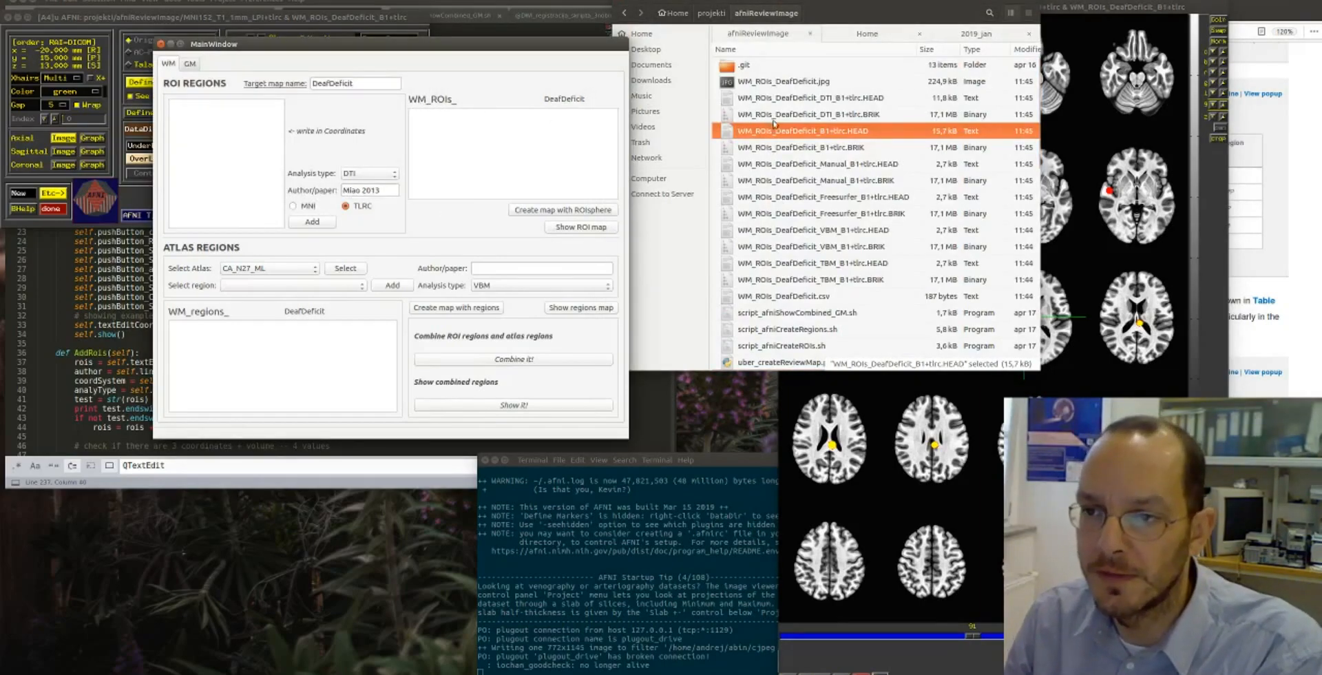
pyautogui.click(333, 80)
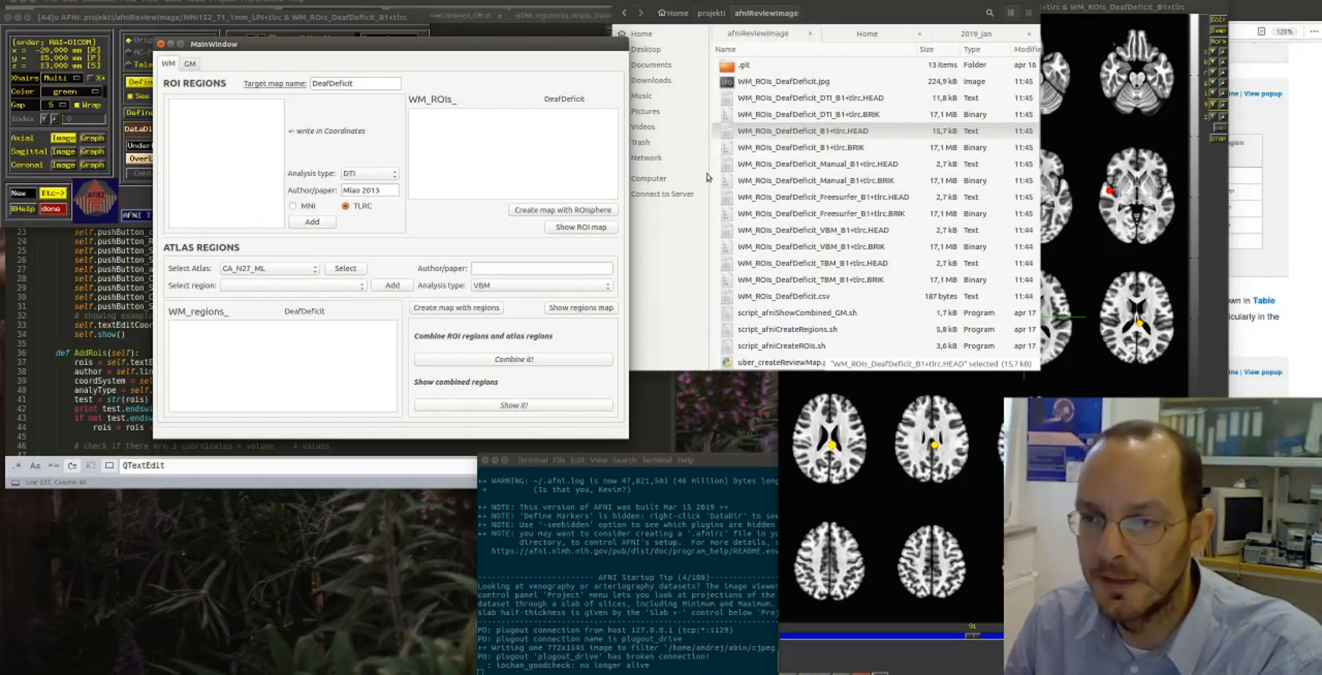
pyautogui.doubleClick(767, 82)
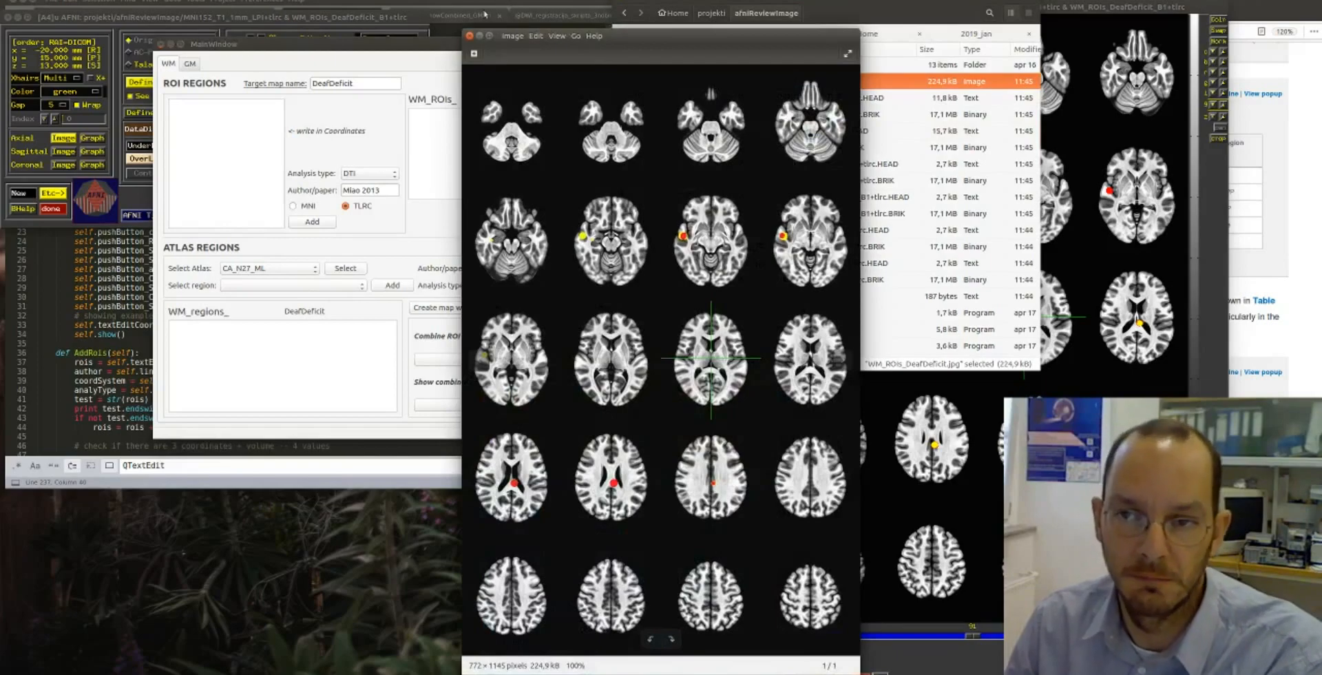
pyautogui.click(470, 36)
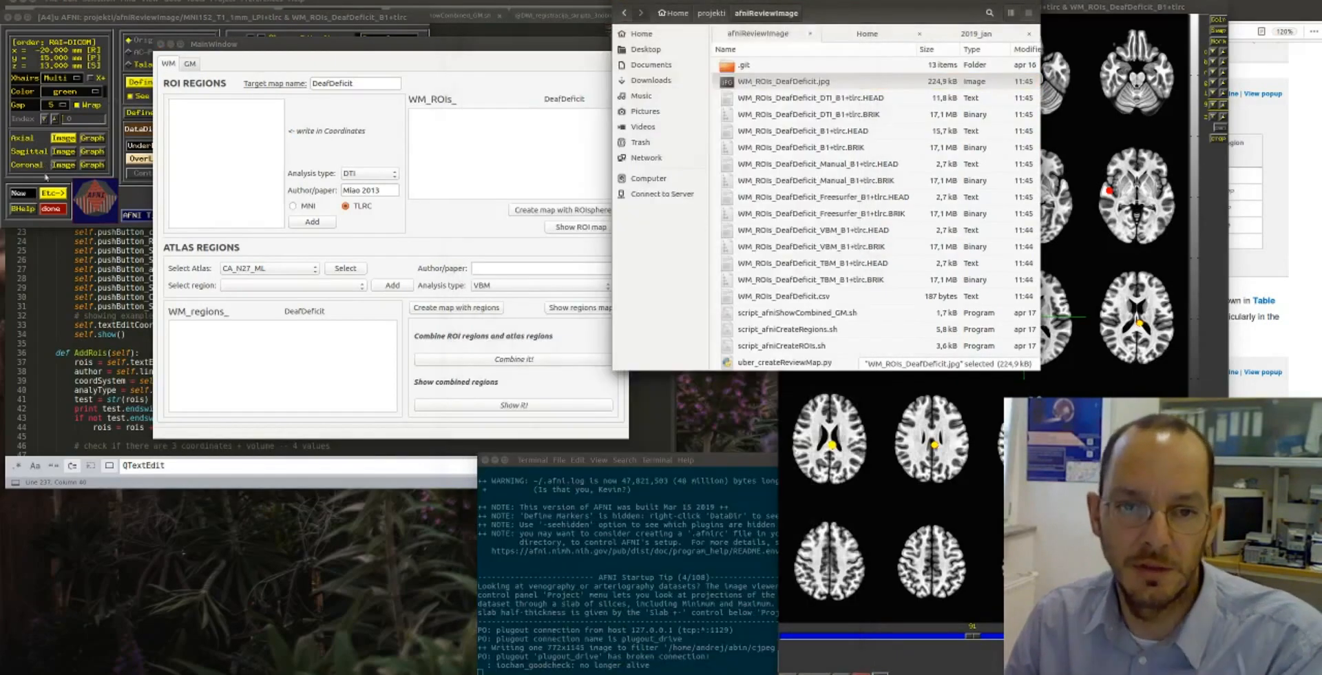
# - Quit AFNI and move the file manager clear of the review map window
pyautogui.click(51, 209)
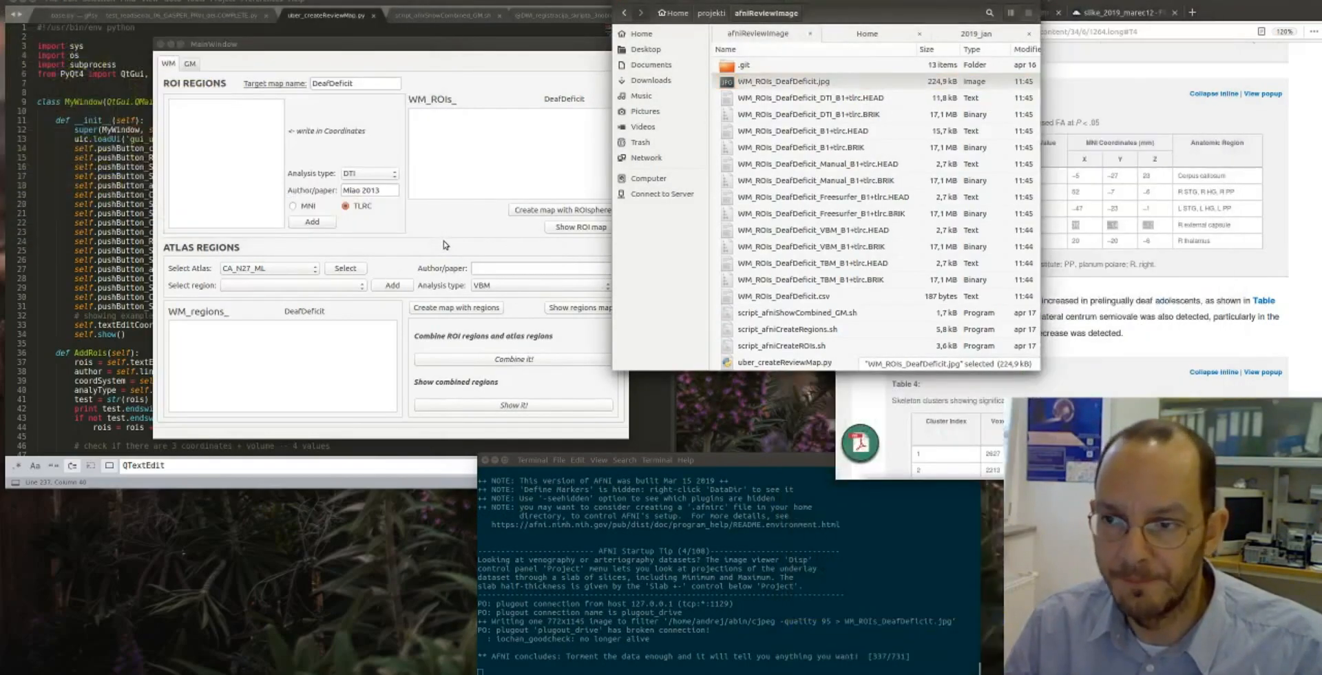
pyautogui.moveTo(837, 1); pyautogui.dragTo(935, 35)
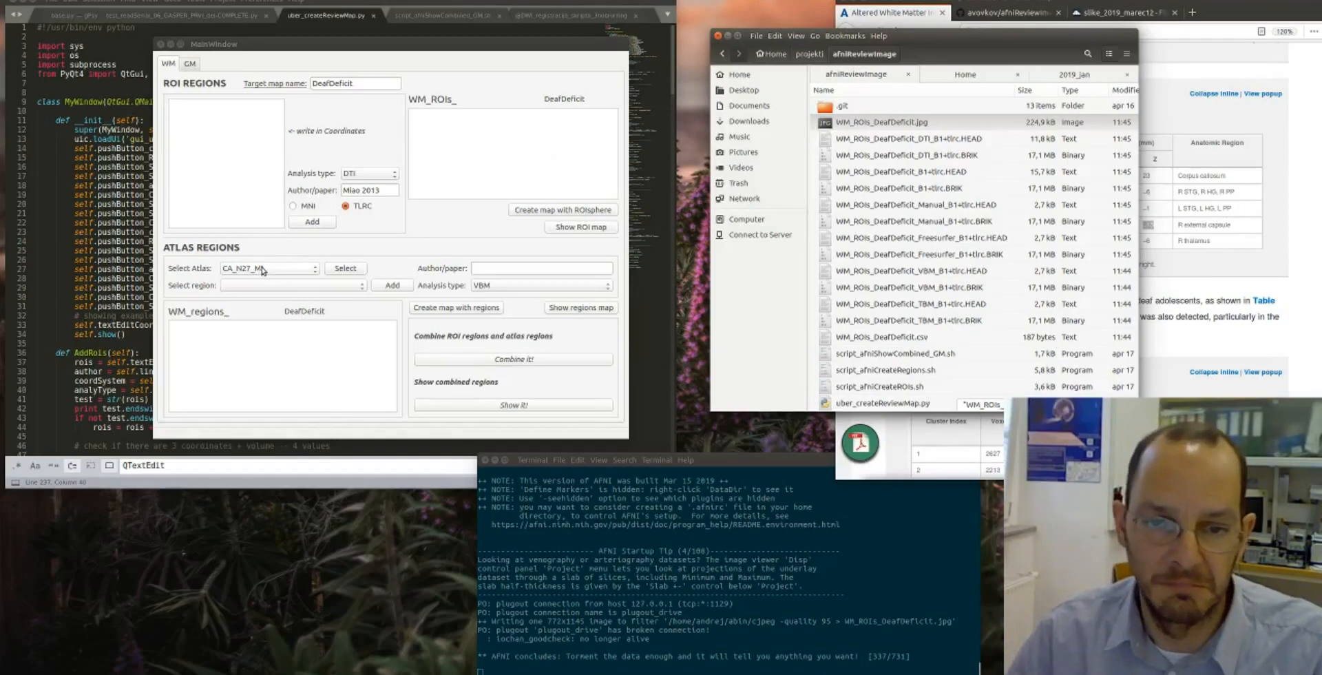
# - Load the regions of the CA_N27_ML atlas for the WM map and choose Left_Heschls_Gyrus
pyautogui.click(346, 268)
pyautogui.click(310, 282)
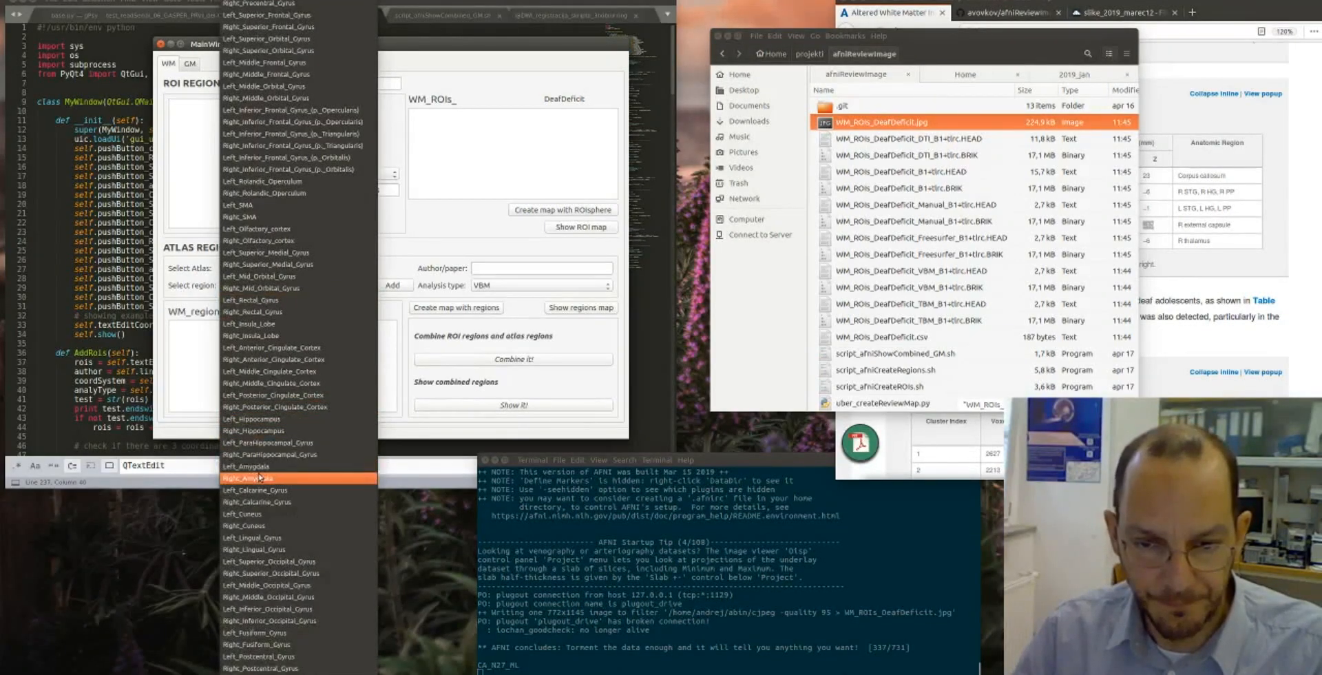
pyautogui.scroll(-7, 268, 468)
pyautogui.scroll(-3, 268, 468)
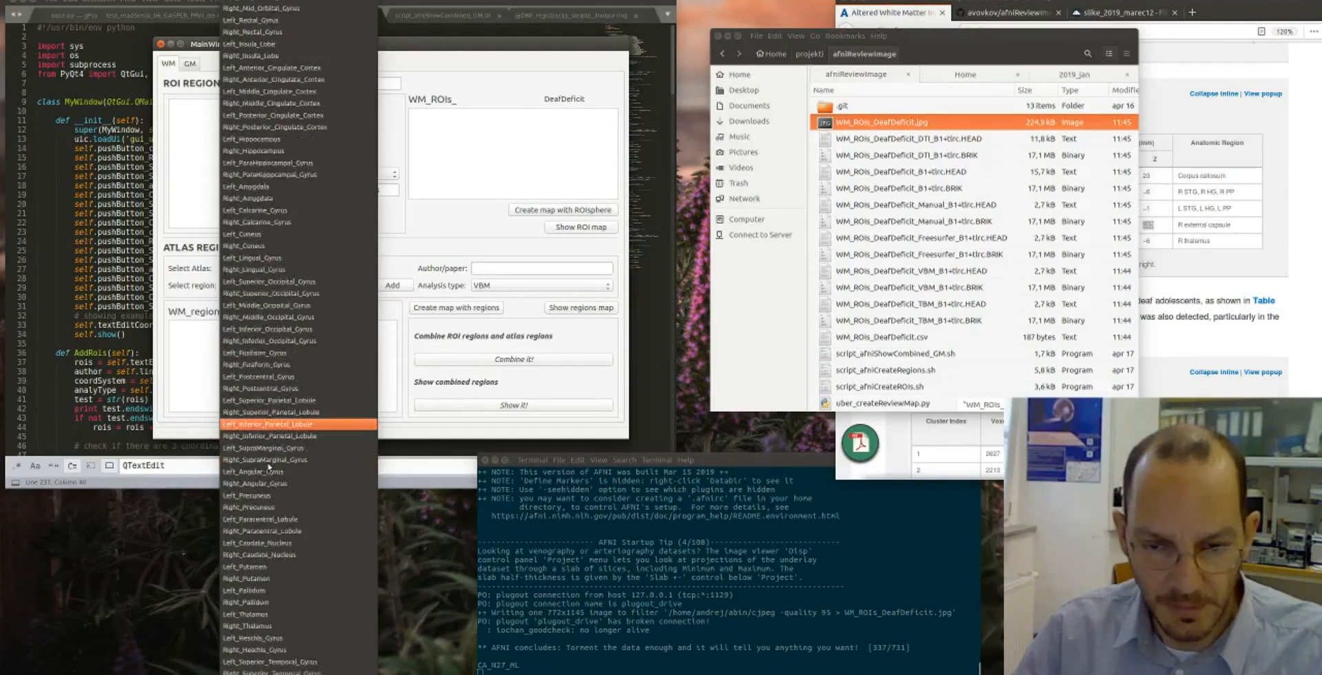
pyautogui.click(266, 568)
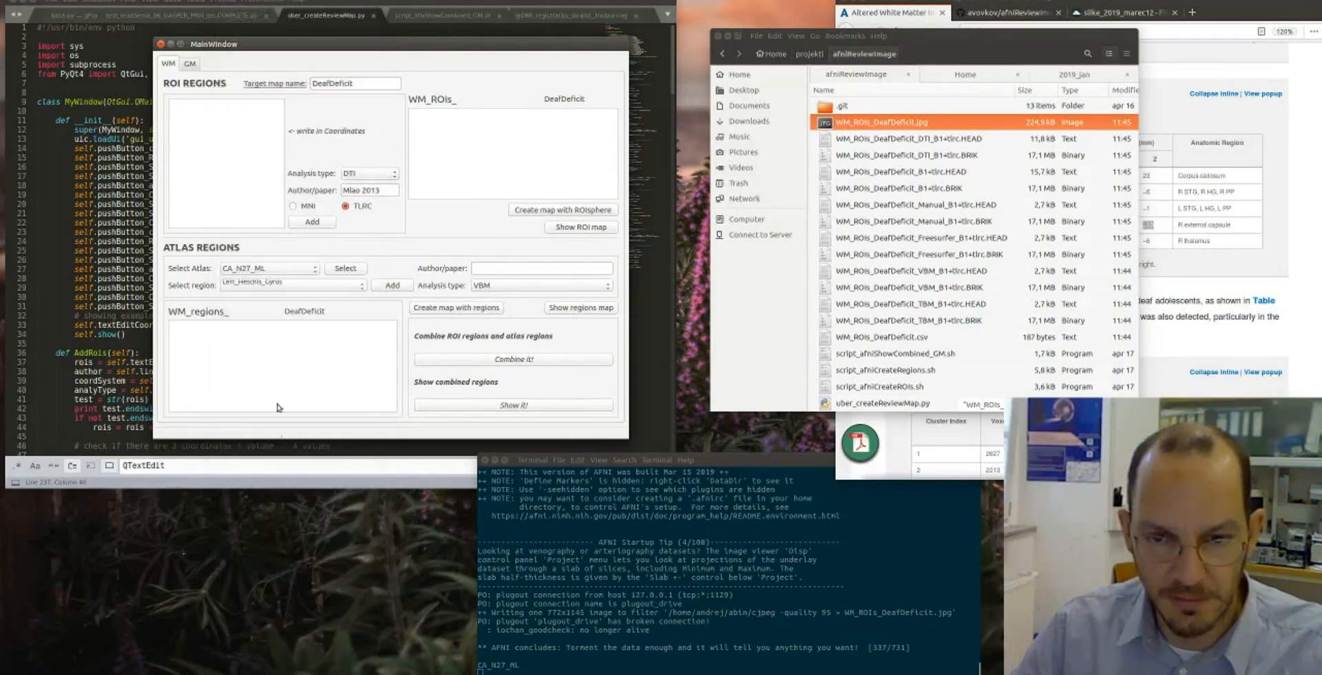
# - Enter the 2012 paper's author and year, set the analysis type to Manual, and add the chosen region to the WM list
pyautogui.click(522, 270)
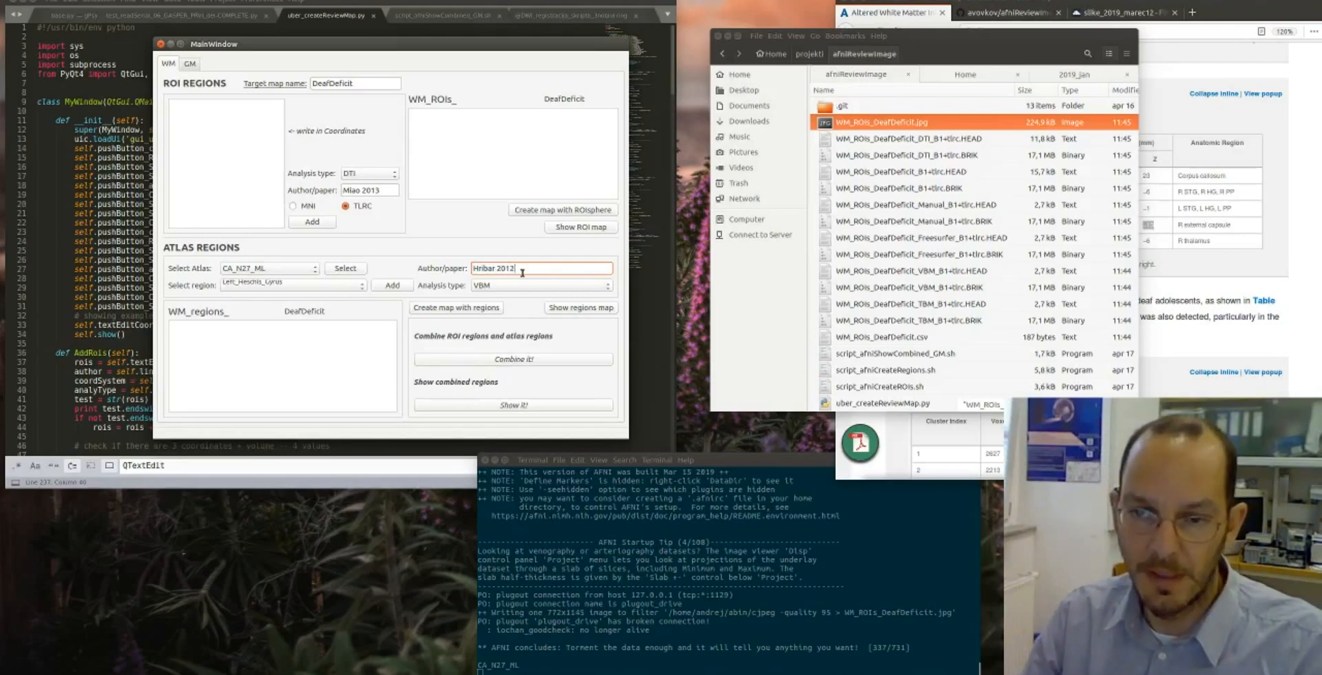
pyautogui.click(522, 286)
pyautogui.click(509, 330)
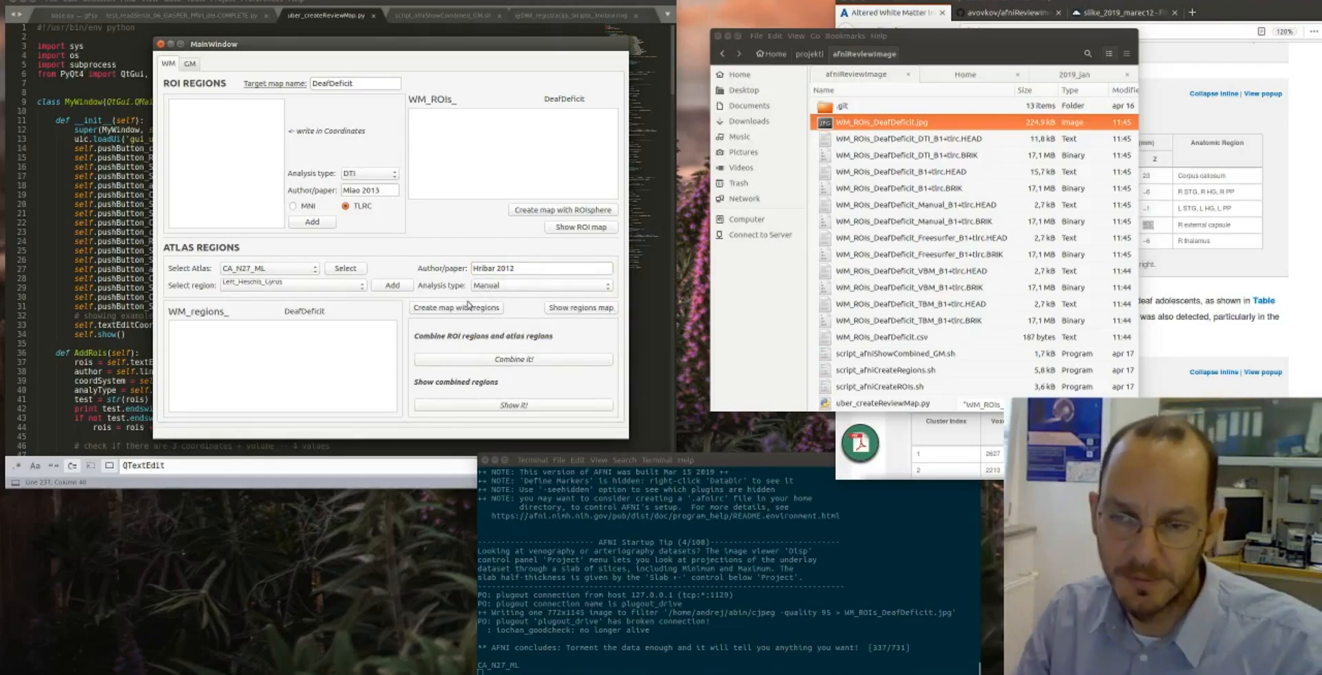
pyautogui.click(397, 288)
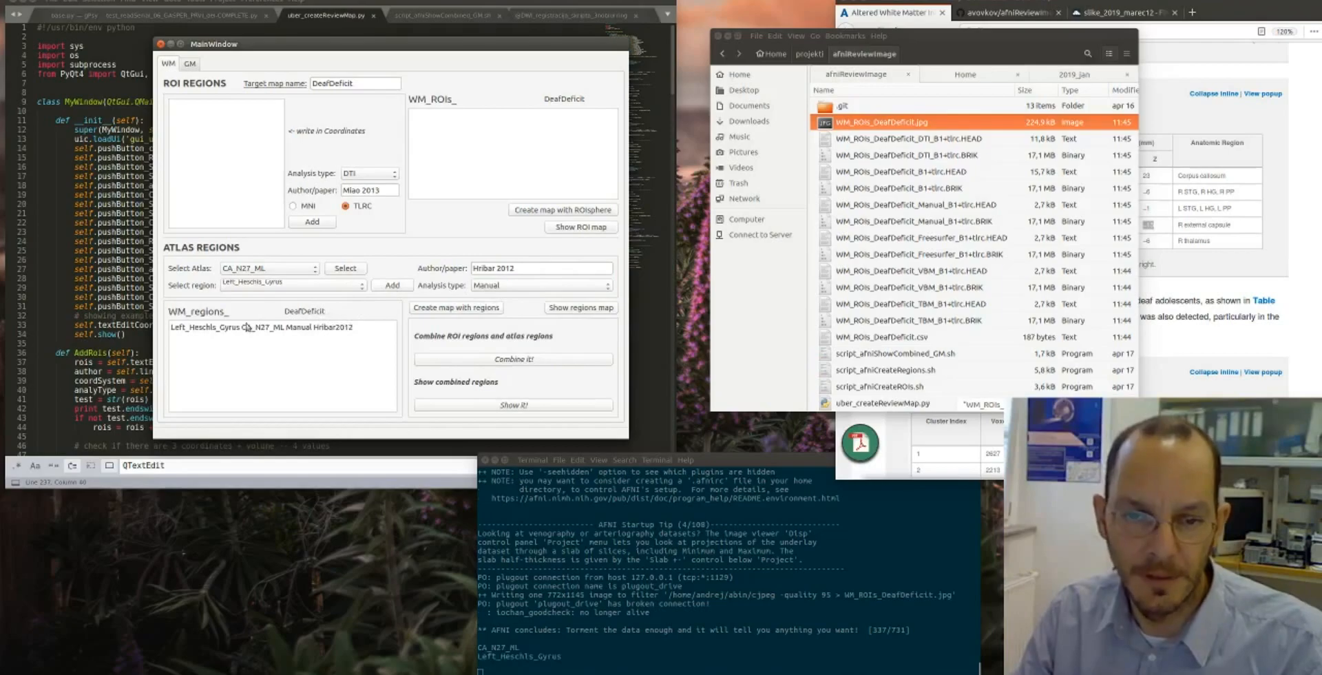
# - Add Right_Heschls_Gyrus to the WM region list with the same paper and analysis type
pyautogui.click(288, 286)
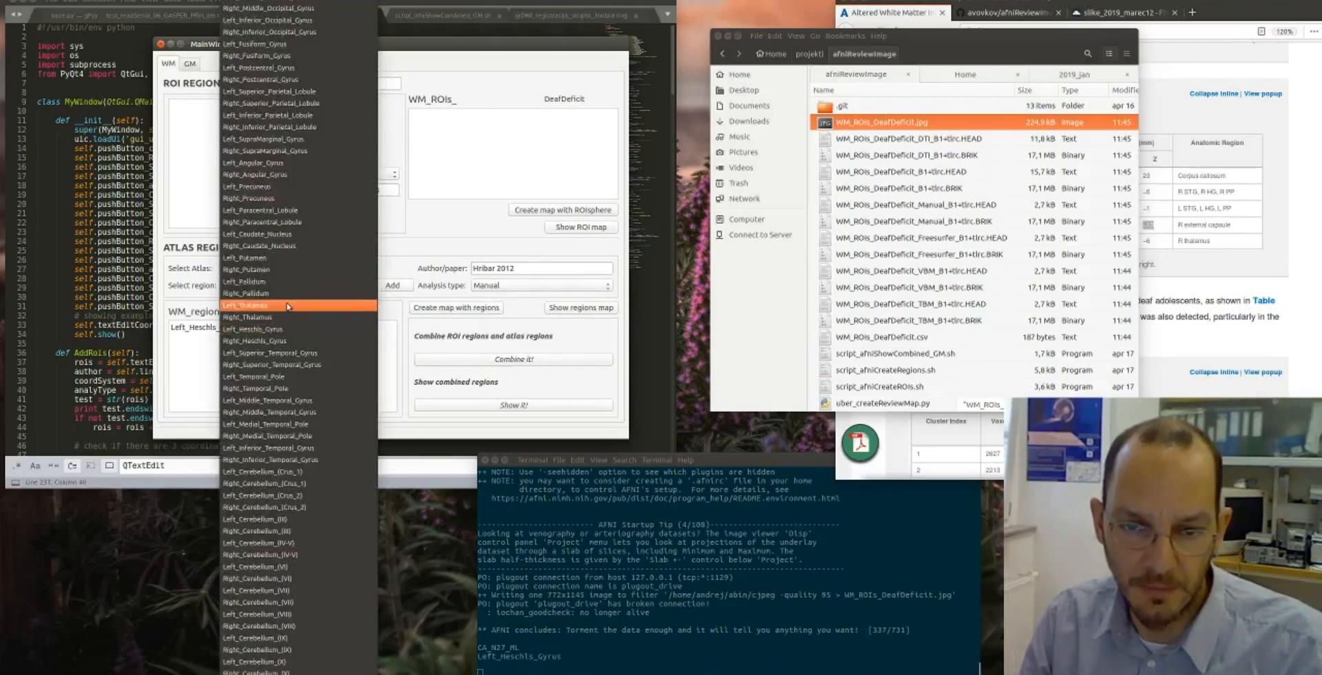
pyautogui.click(274, 341)
pyautogui.click(385, 288)
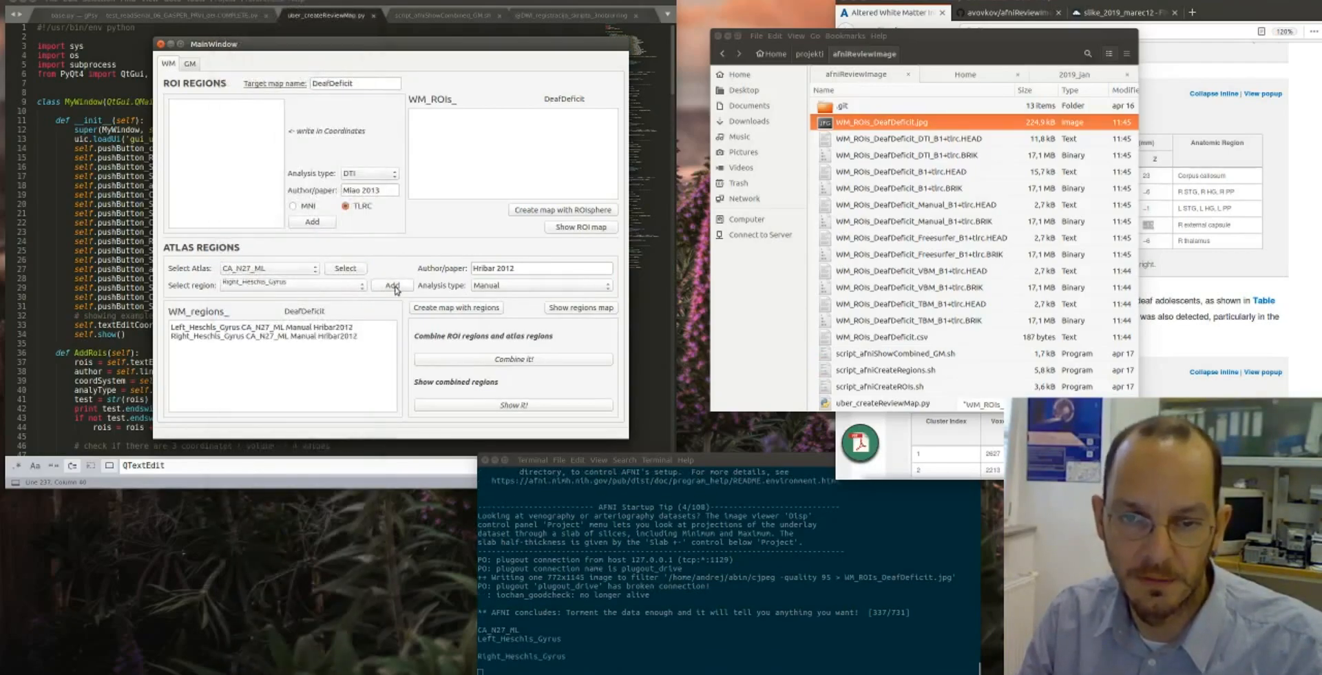
# - Create the WM map from the listed atlas regions and show it in AFNI, moving the file manager clear of the montage
pyautogui.click(449, 309)
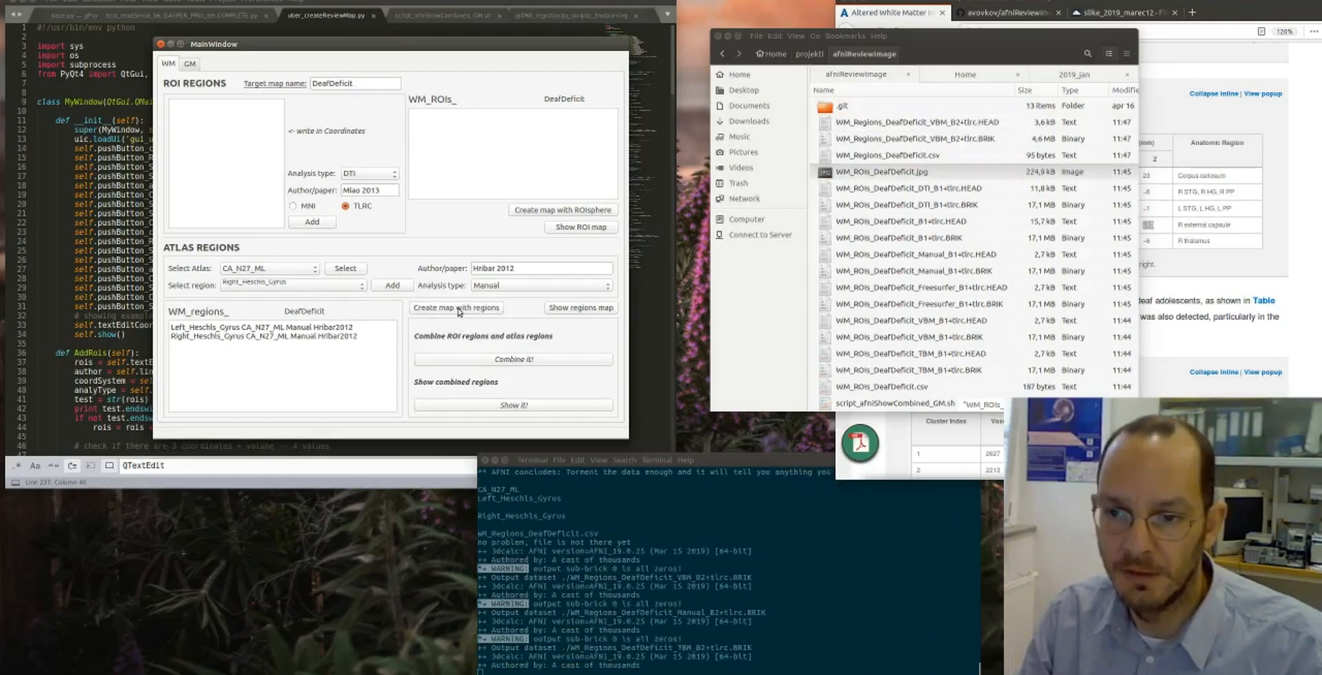
pyautogui.click(577, 309)
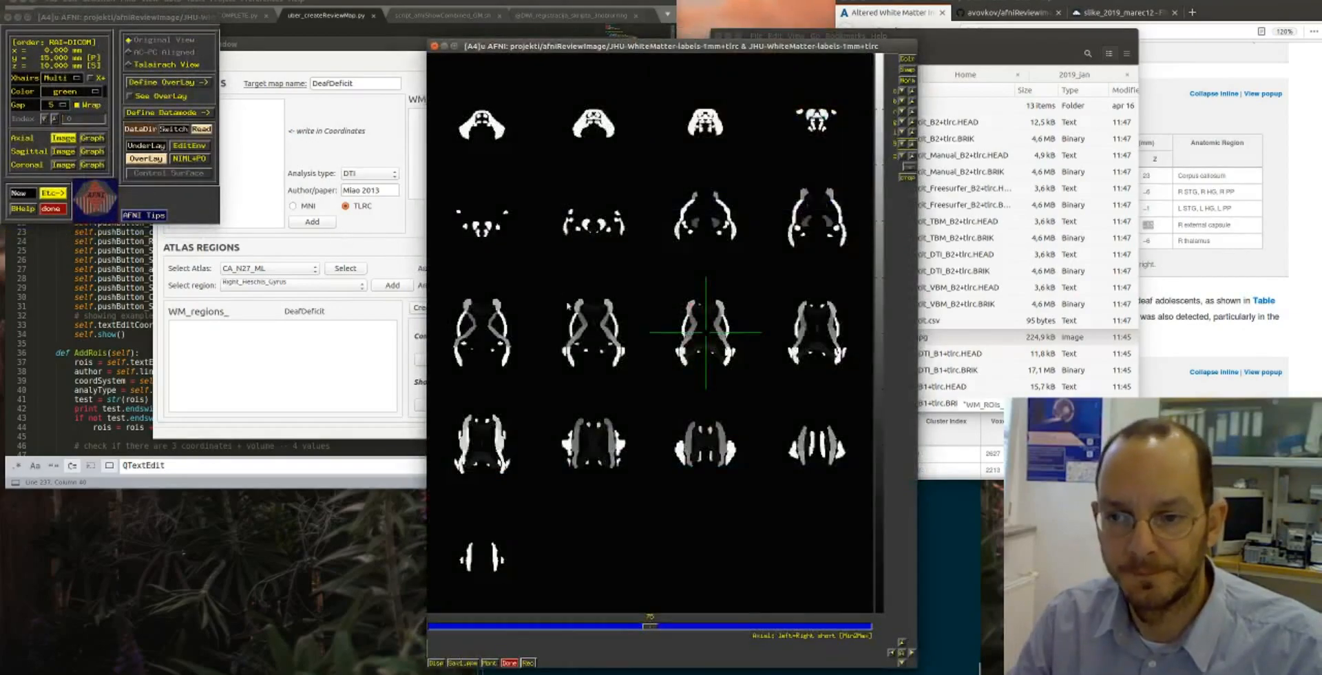
pyautogui.moveTo(961, 40); pyautogui.dragTo(1122, 38)
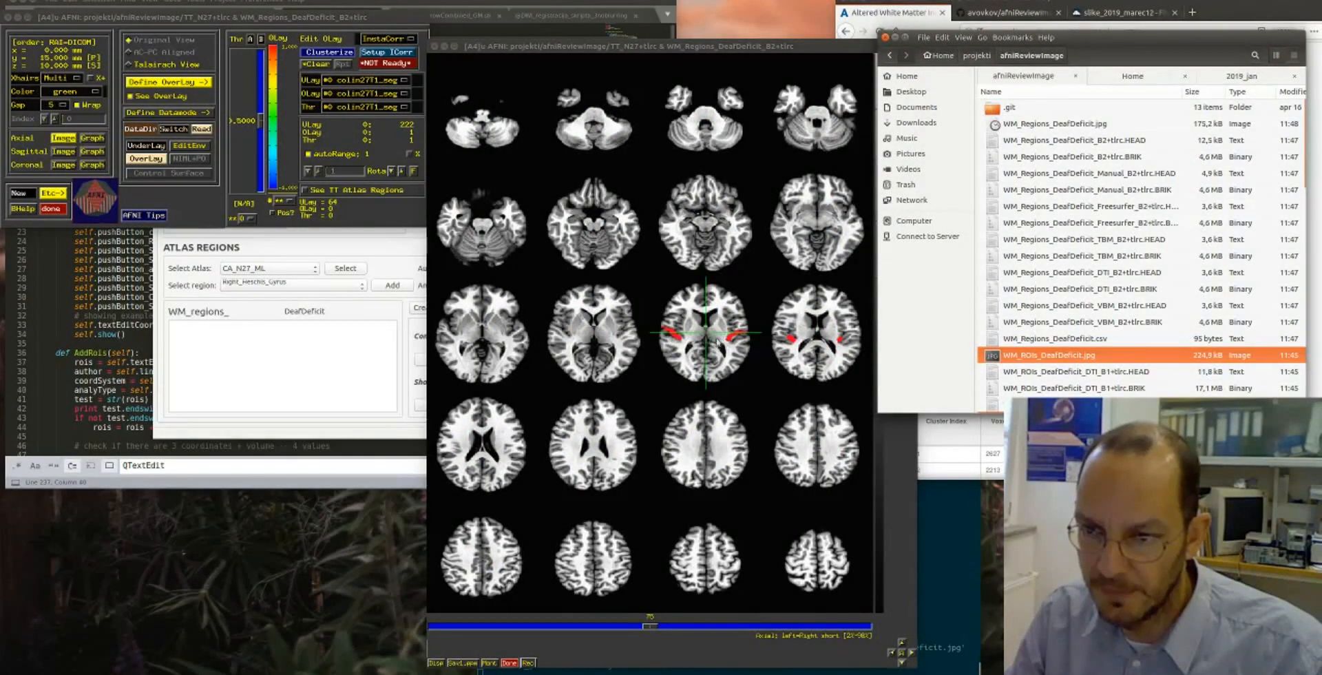
# - Browse the axial montage of the regions map to examine the Heschl's gyrus areas, and quit AFNI
pyautogui.scroll(-3, 736, 344)
pyautogui.scroll(-7, 728, 629)
pyautogui.scroll(4, 728, 629)
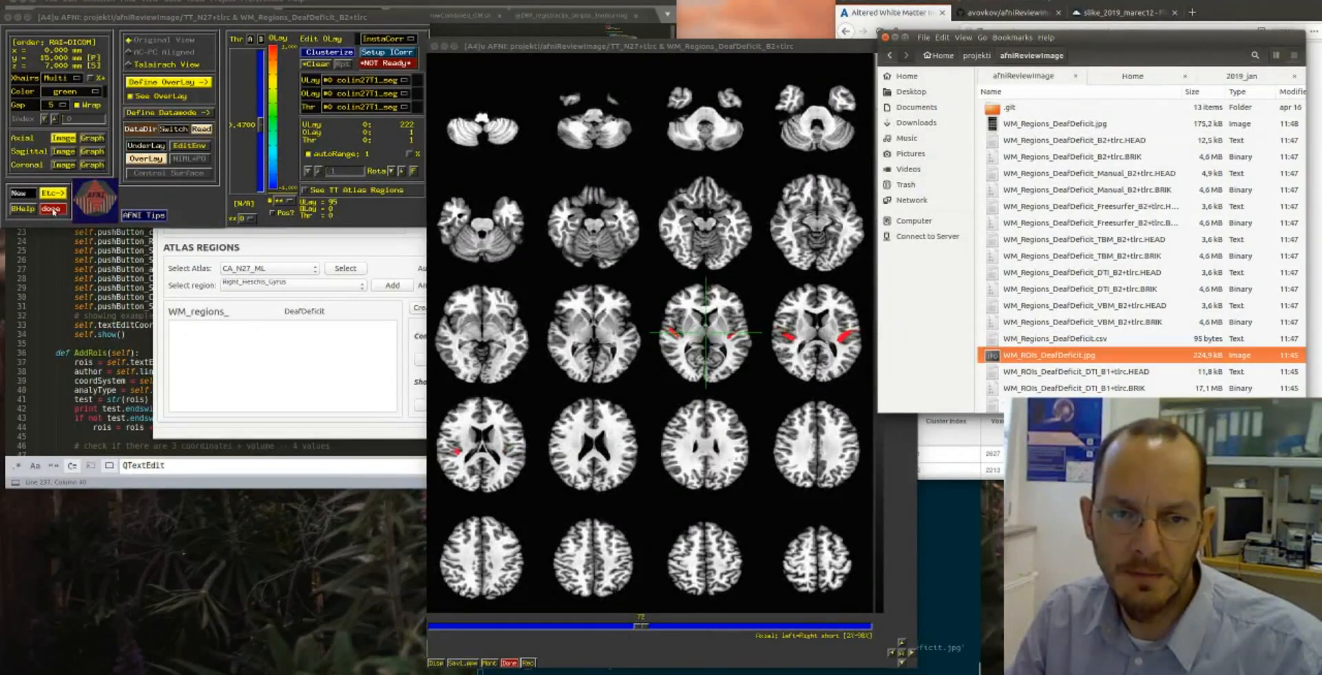
pyautogui.click(58, 210)
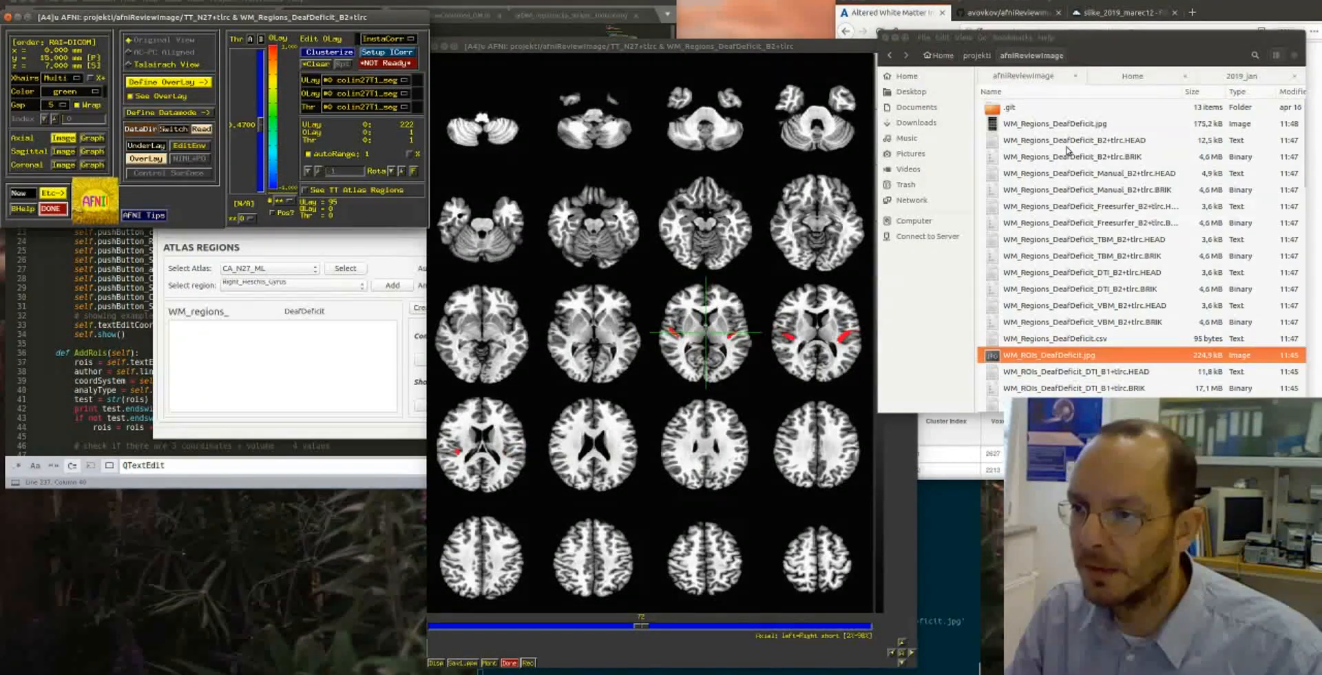
pyautogui.click(55, 210)
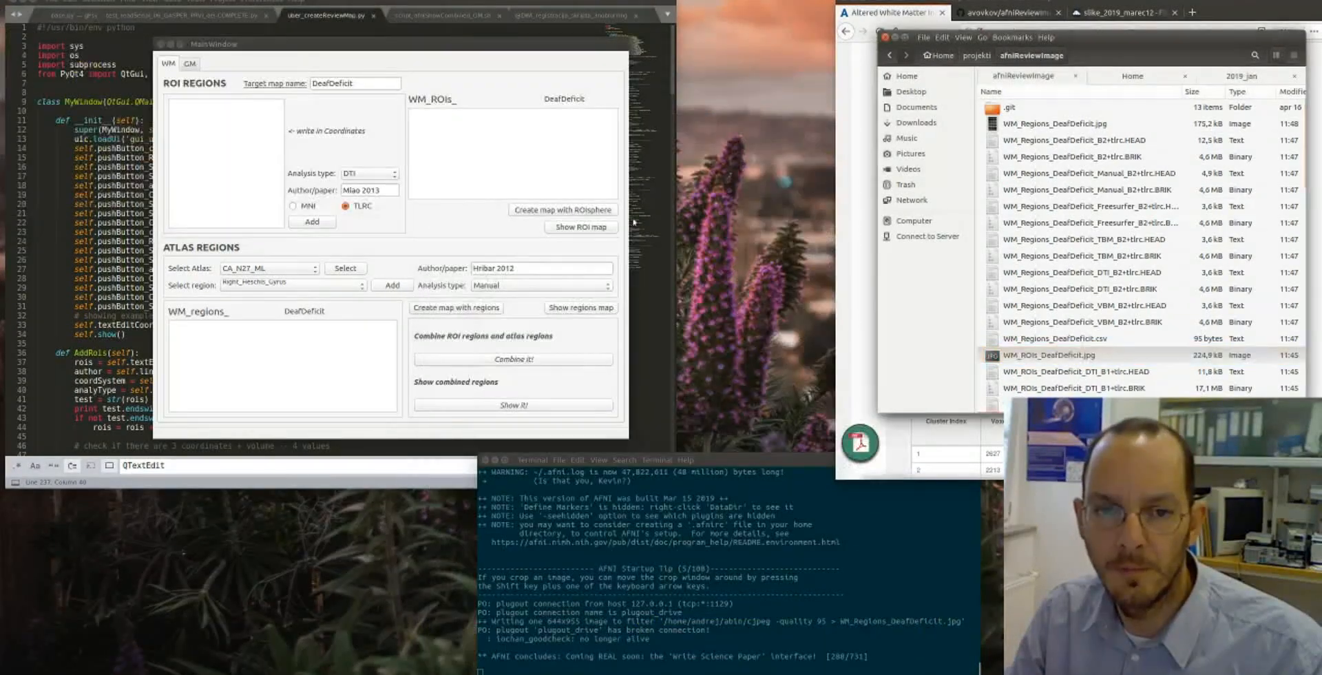
# - Combine the WM ROI map with the atlas regions map and show the combined map in AFNI
pyautogui.click(1062, 163)
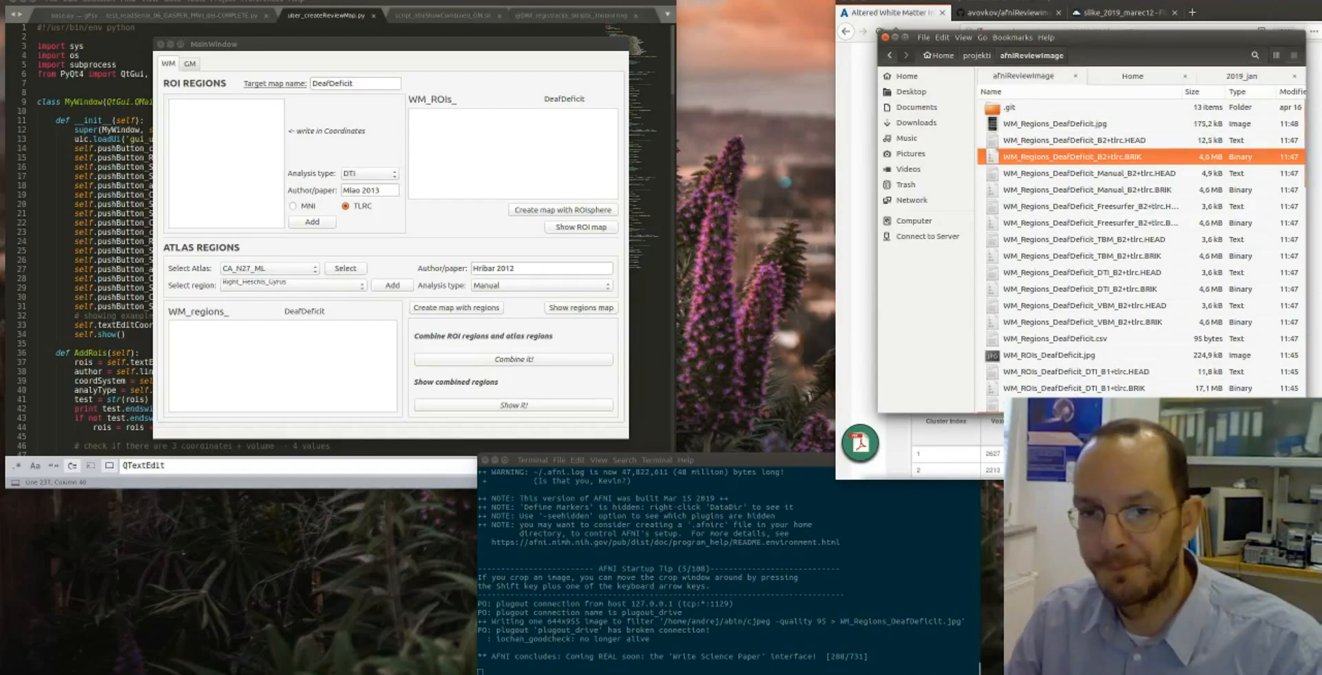
pyautogui.click(513, 360)
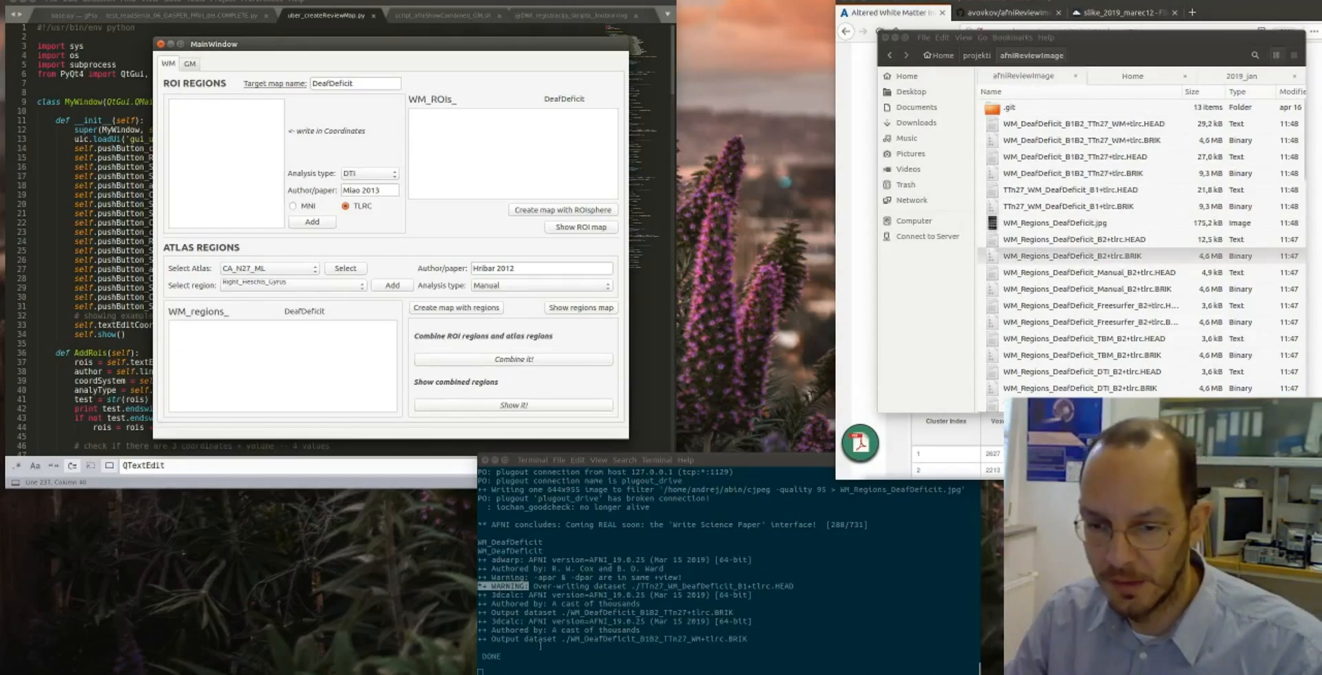
pyautogui.click(513, 406)
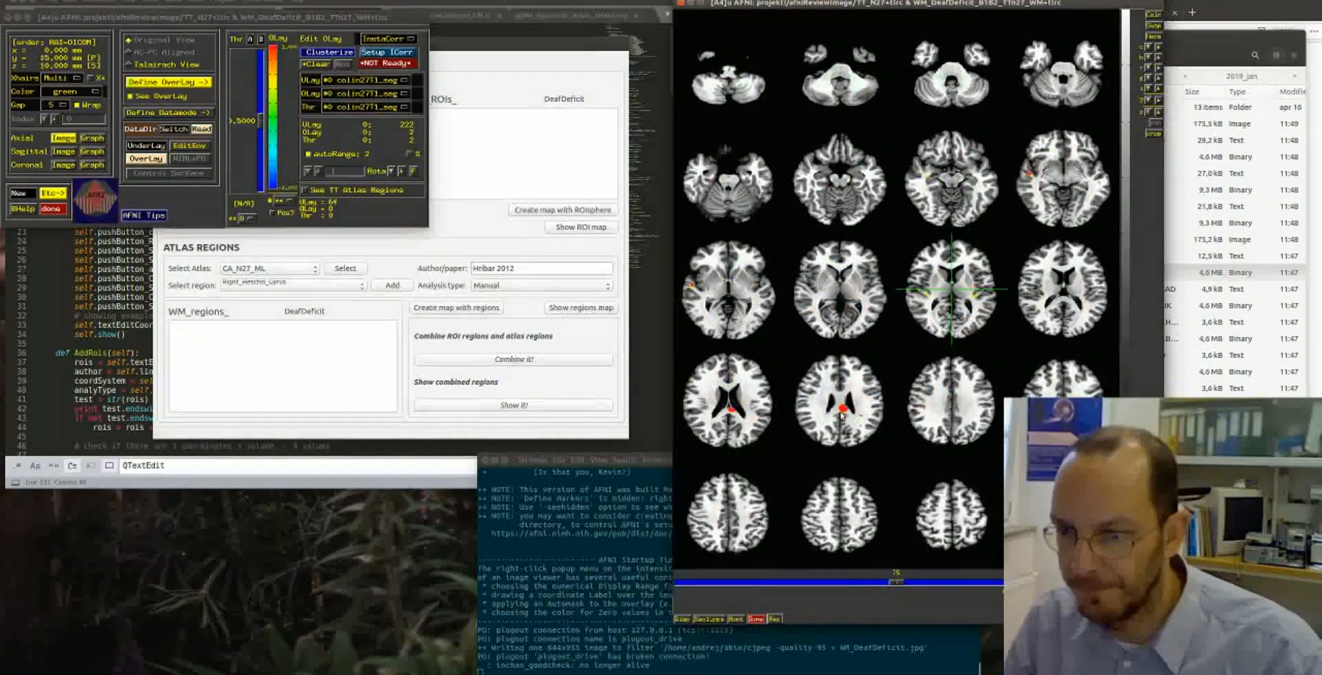
# - Restrict the combined map's overlay colour scale to positive values and set it to 3 colour panes
pyautogui.click(279, 214)
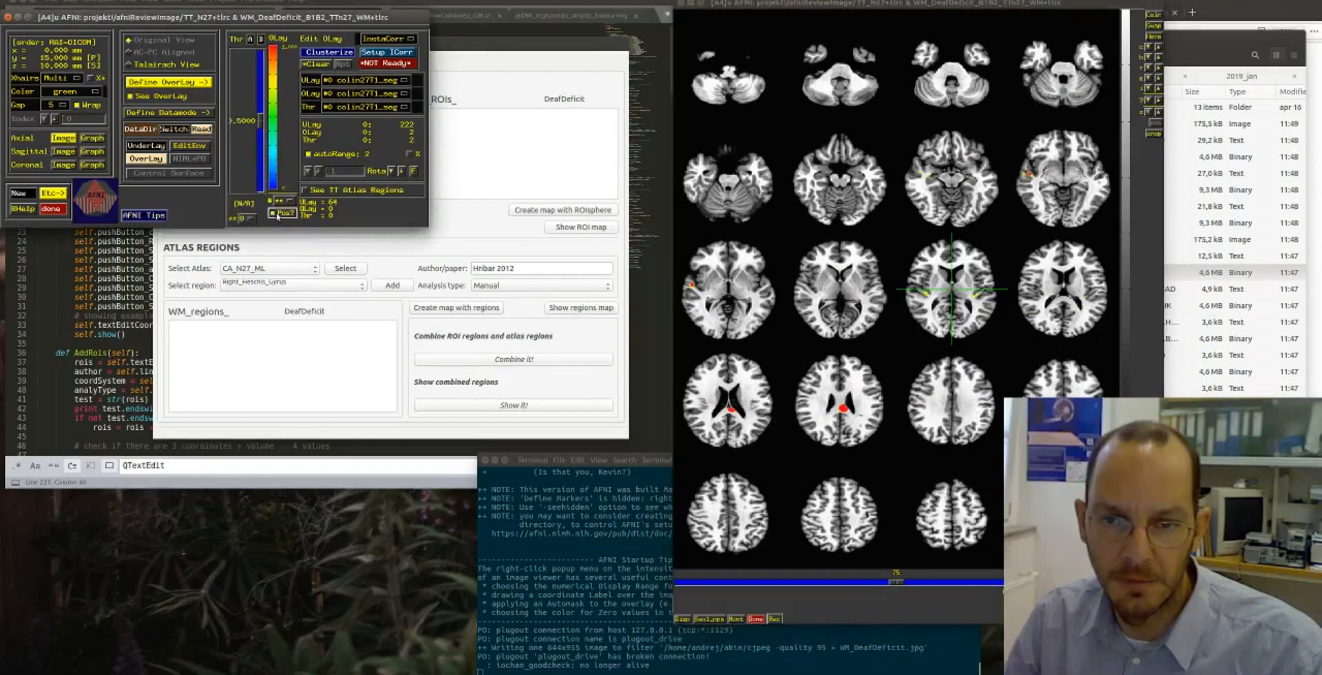
pyautogui.click(286, 202)
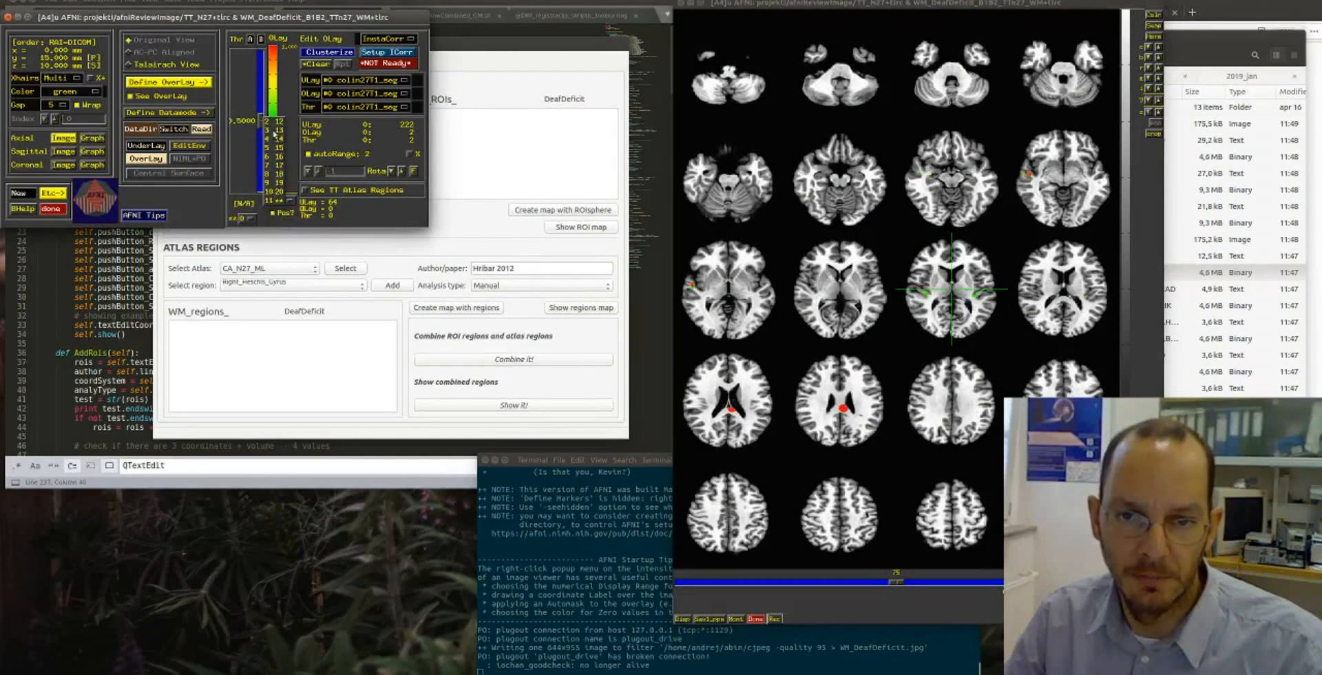
pyautogui.click(270, 130)
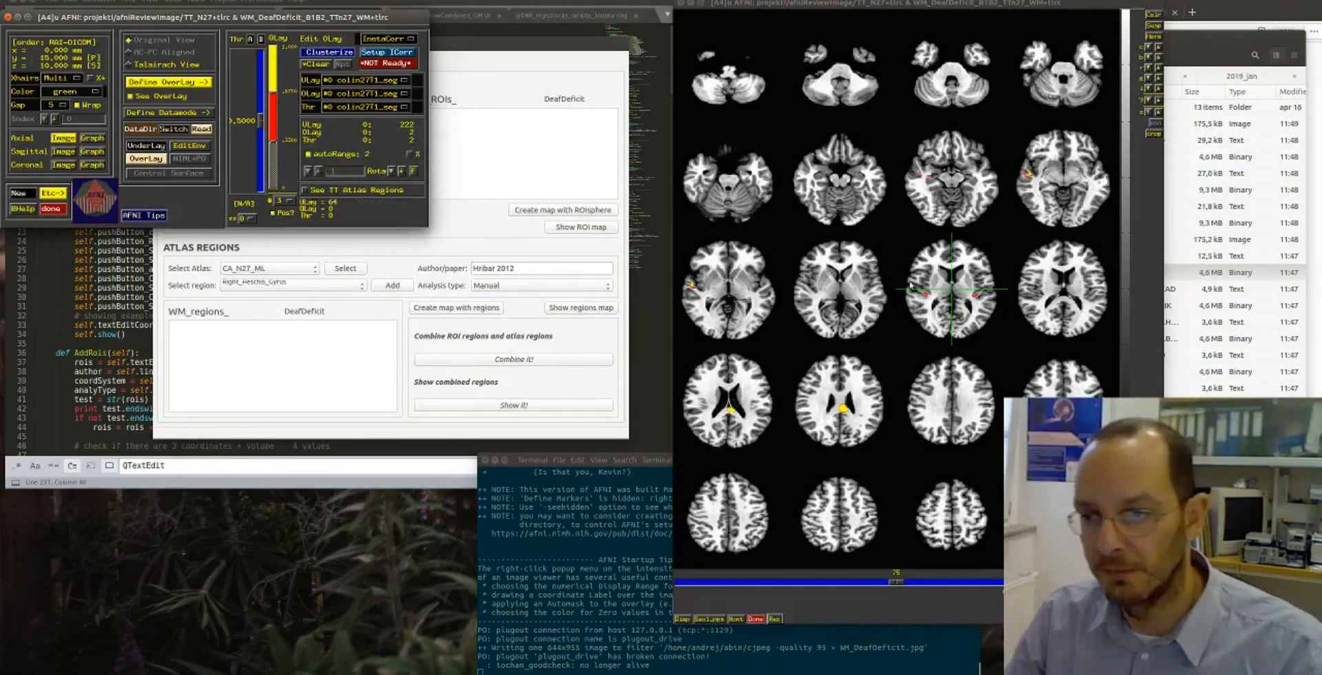
# - Step through neighbouring axial slices of the combined map to examine the ROI spheres and atlas regions, and quit AFNI
pyautogui.click(967, 585)
pyautogui.click(799, 584)
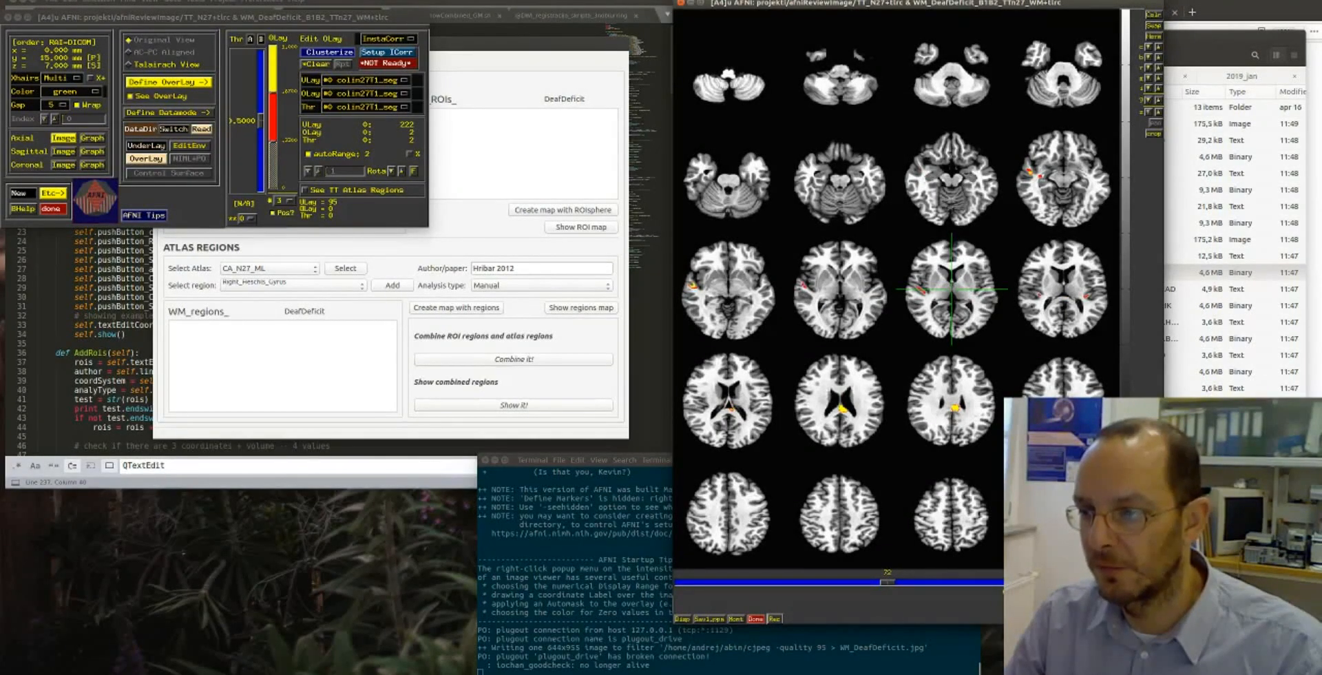
pyautogui.click(968, 584)
pyautogui.click(49, 209)
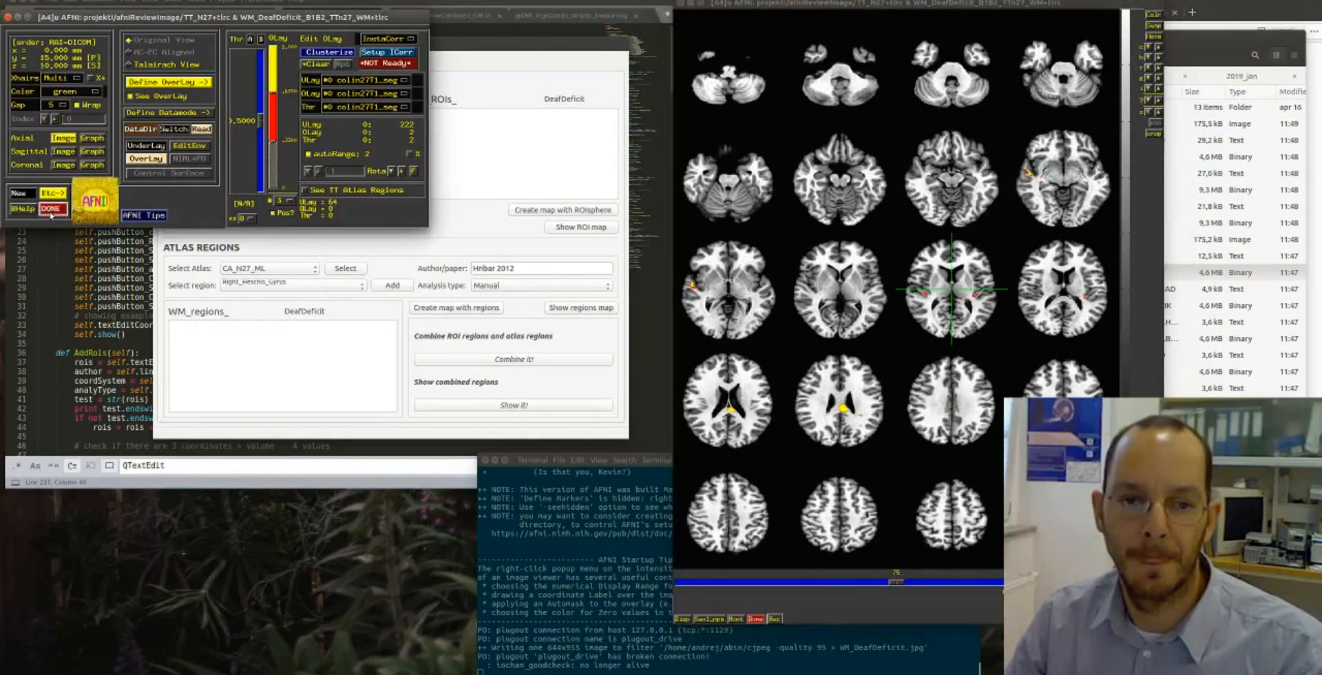
pyautogui.click(51, 212)
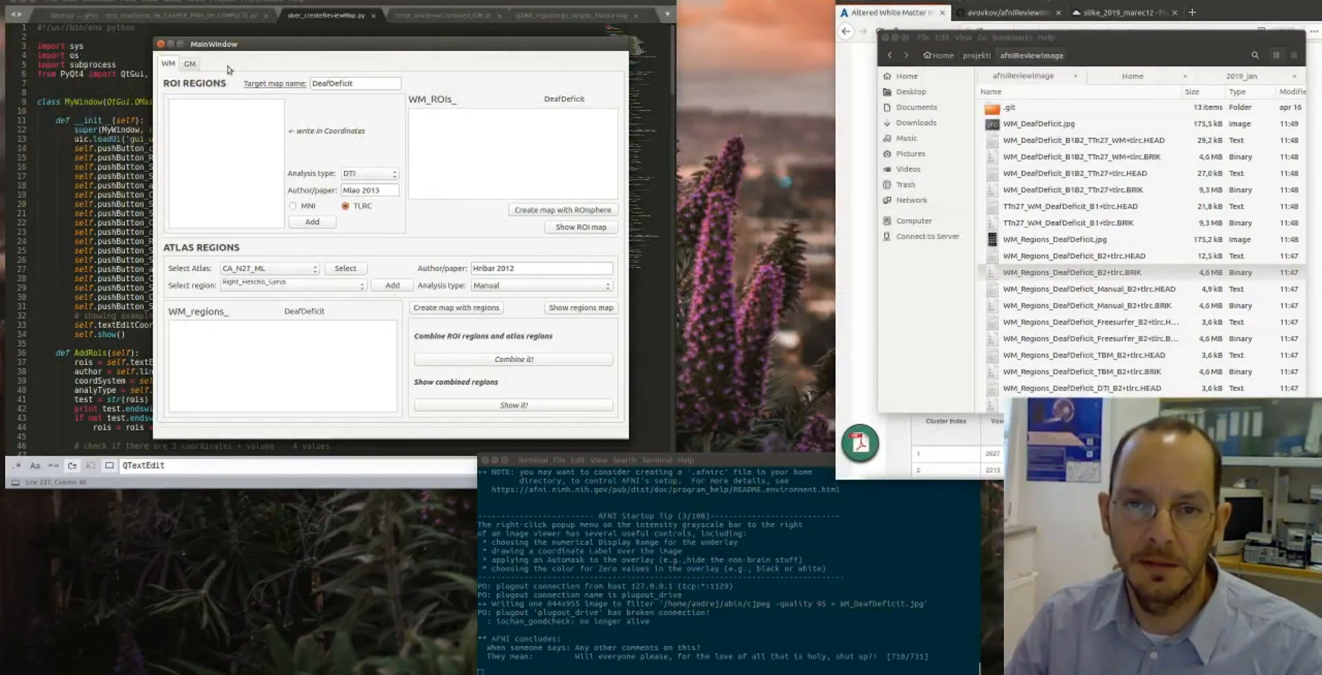
# - Switch to the grey matter section, name the target map test1, choose MNI coordinates, and create its ROI sphere map
pyautogui.click(190, 65)
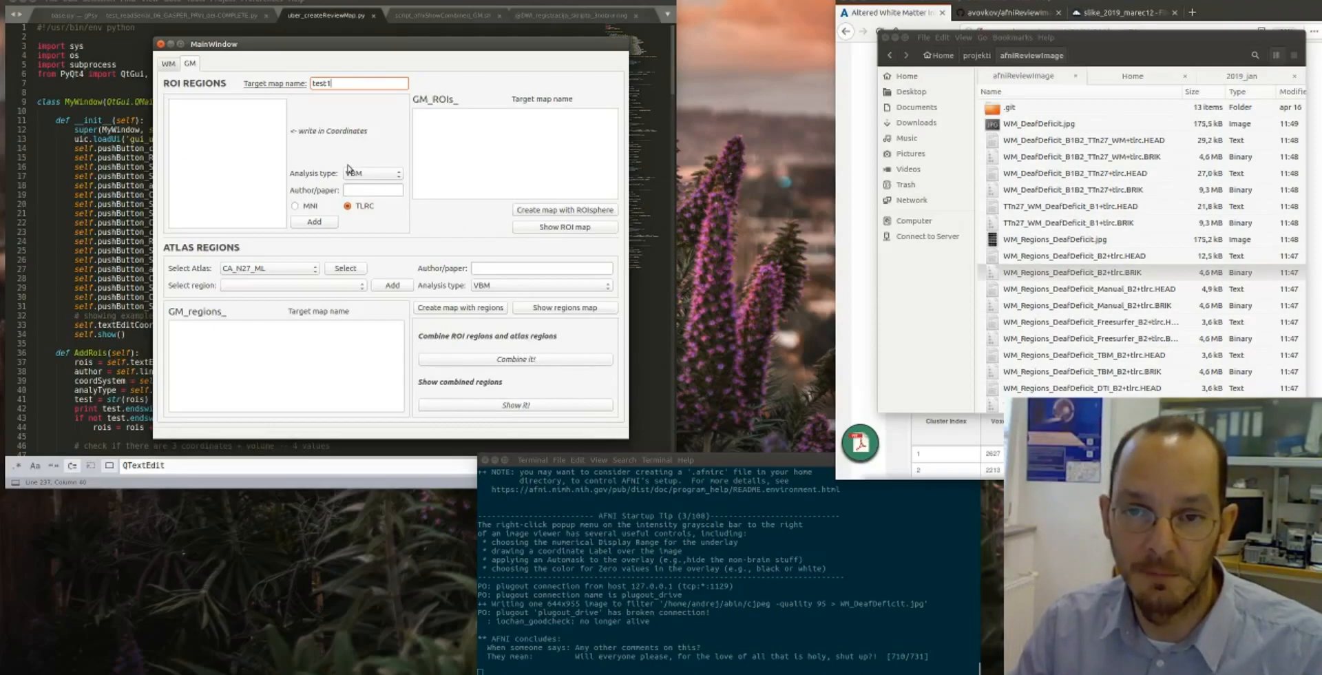
pyautogui.click(296, 206)
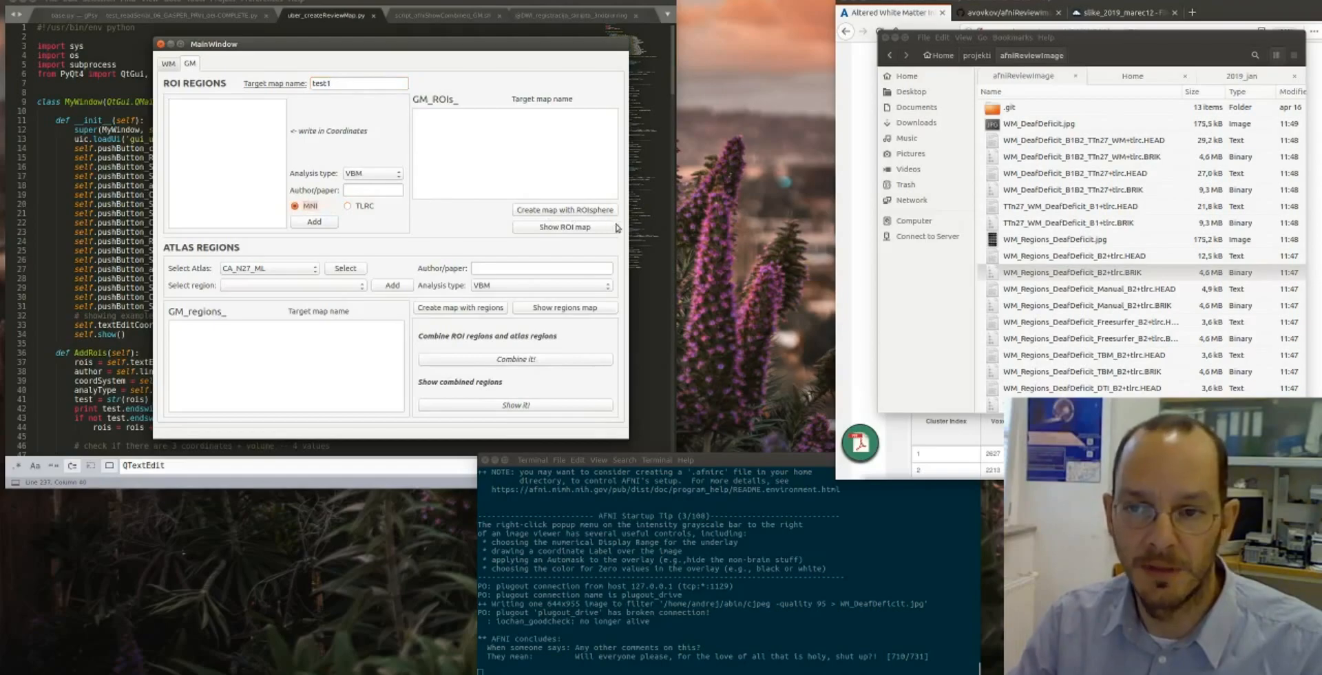
pyautogui.click(558, 210)
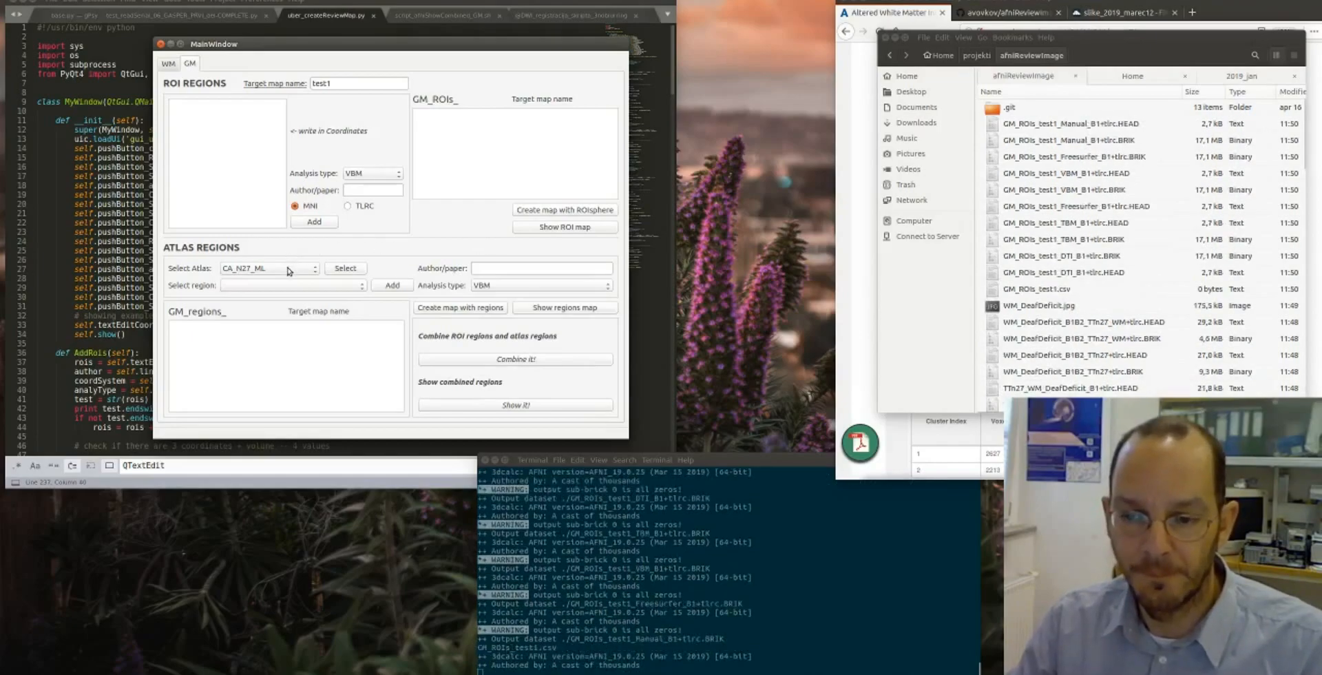
# - Load the DD_Desai_PM atlas regions and add ctx_lh_G_precentral to the GM region list with analysis type VBM
pyautogui.click(335, 269)
pyautogui.click(310, 271)
pyautogui.click(279, 287)
pyautogui.click(337, 270)
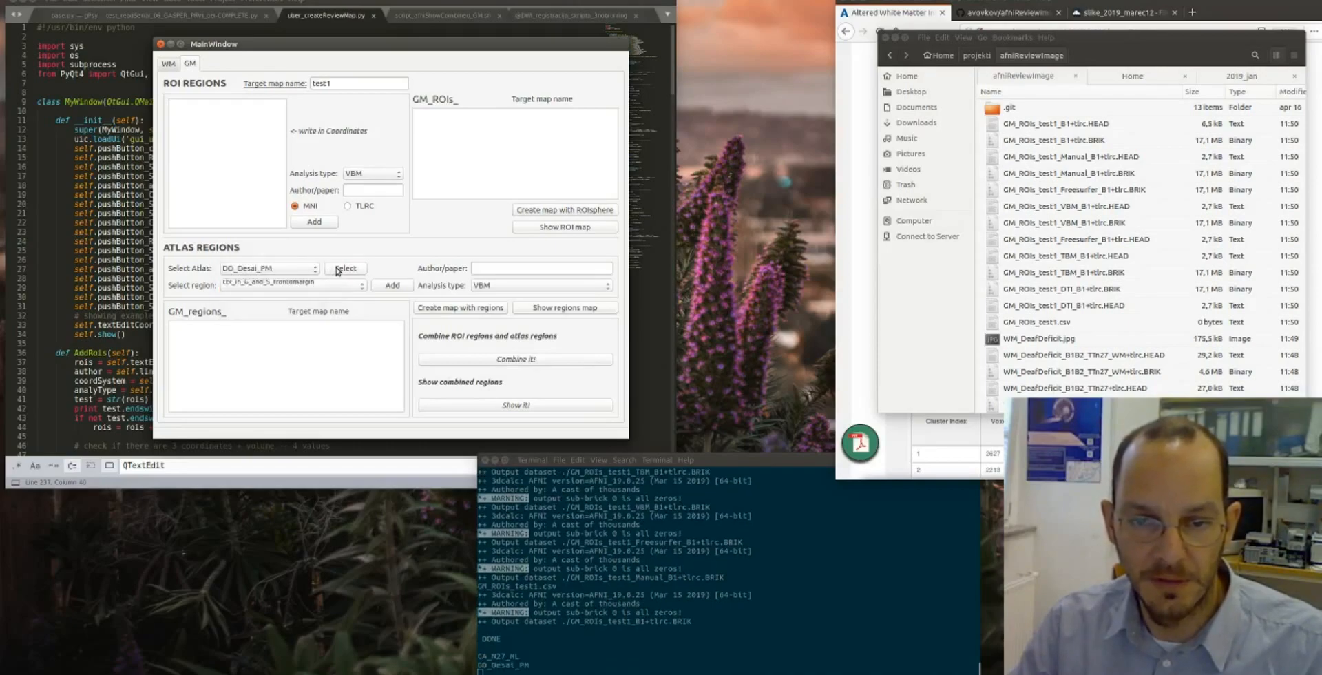
pyautogui.click(323, 287)
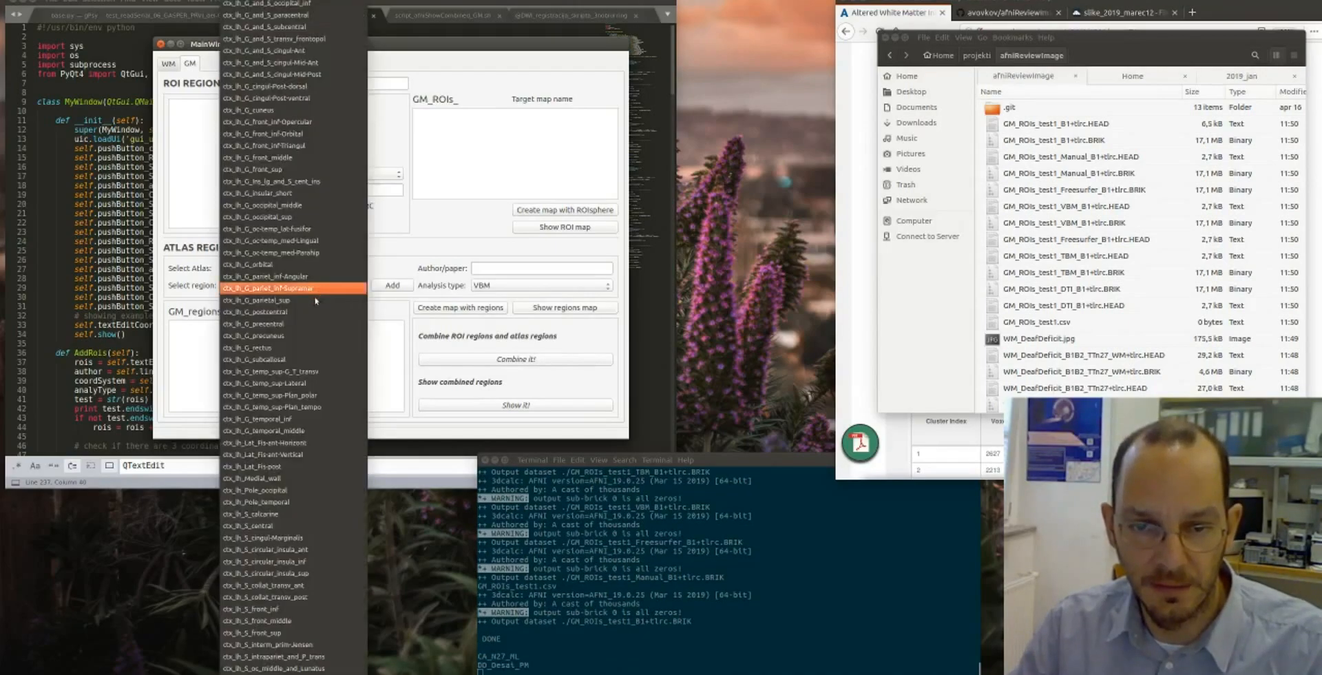
pyautogui.click(287, 324)
pyautogui.click(388, 289)
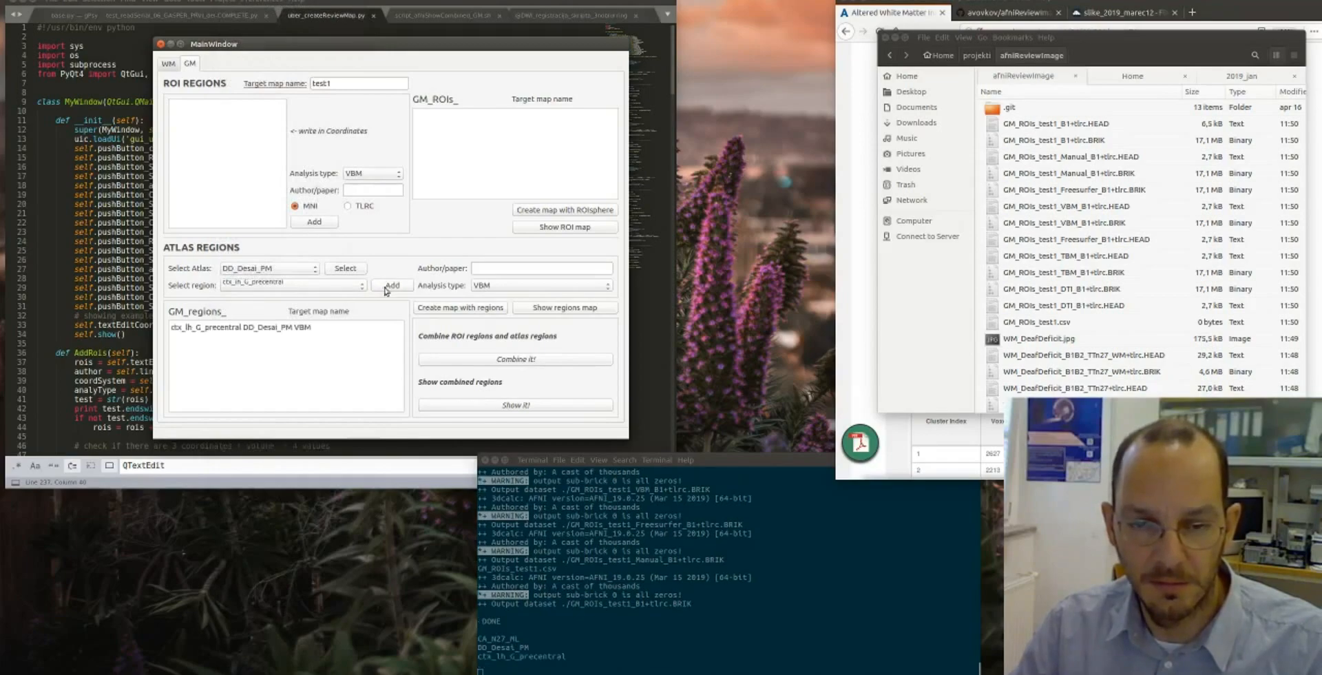
# - Add the ctx_lh_G_temporal_middle region to the GM region list with analysis type VBM and create the map with regions
pyautogui.click(484, 268)
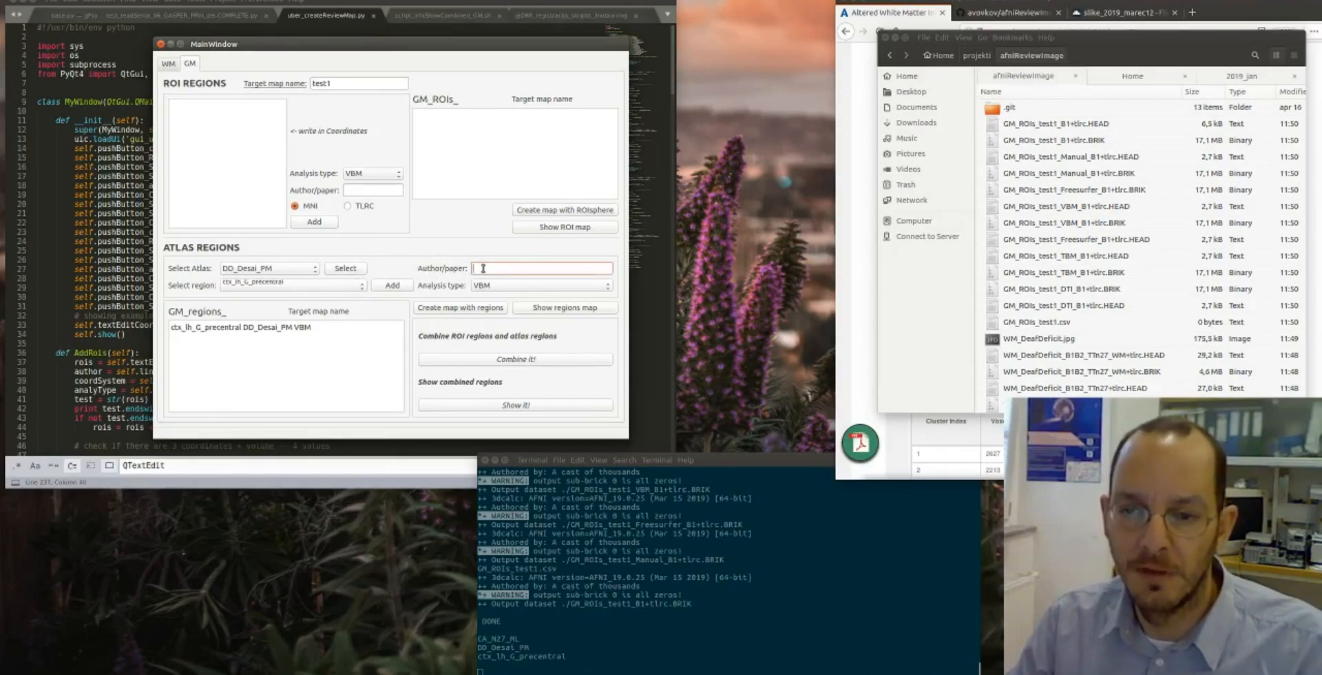
pyautogui.click(347, 286)
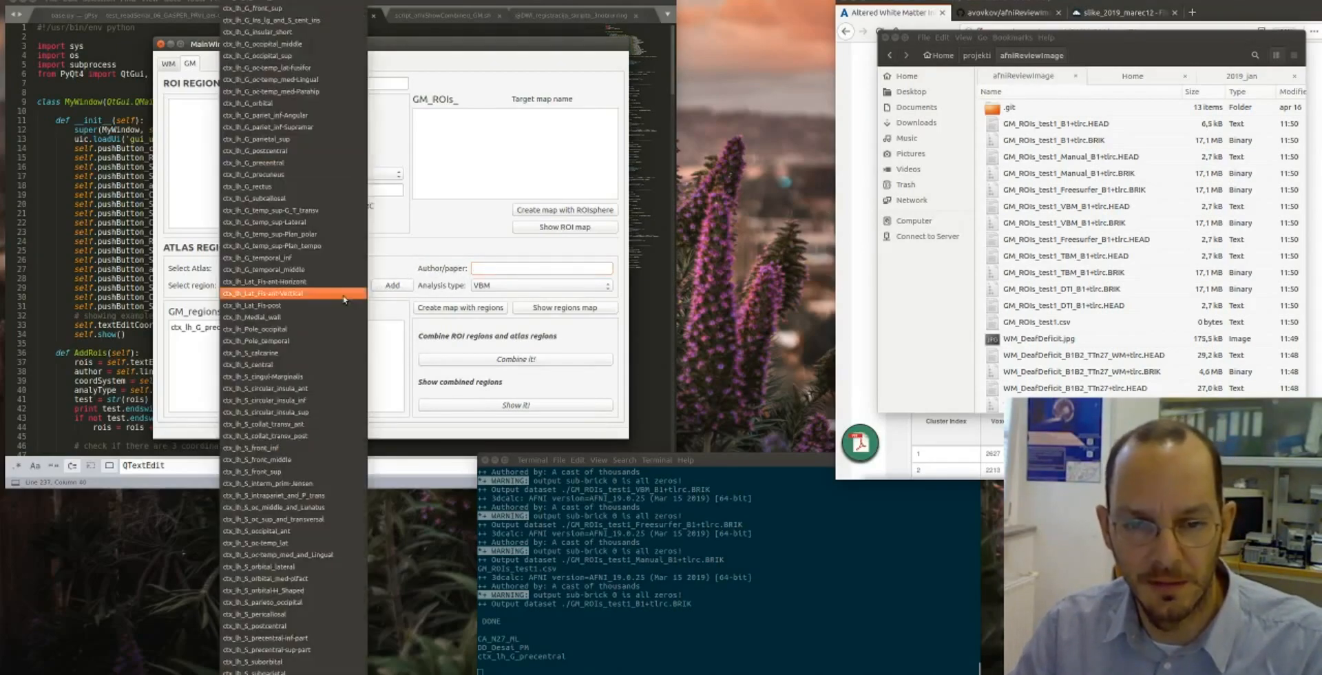
pyautogui.click(256, 270)
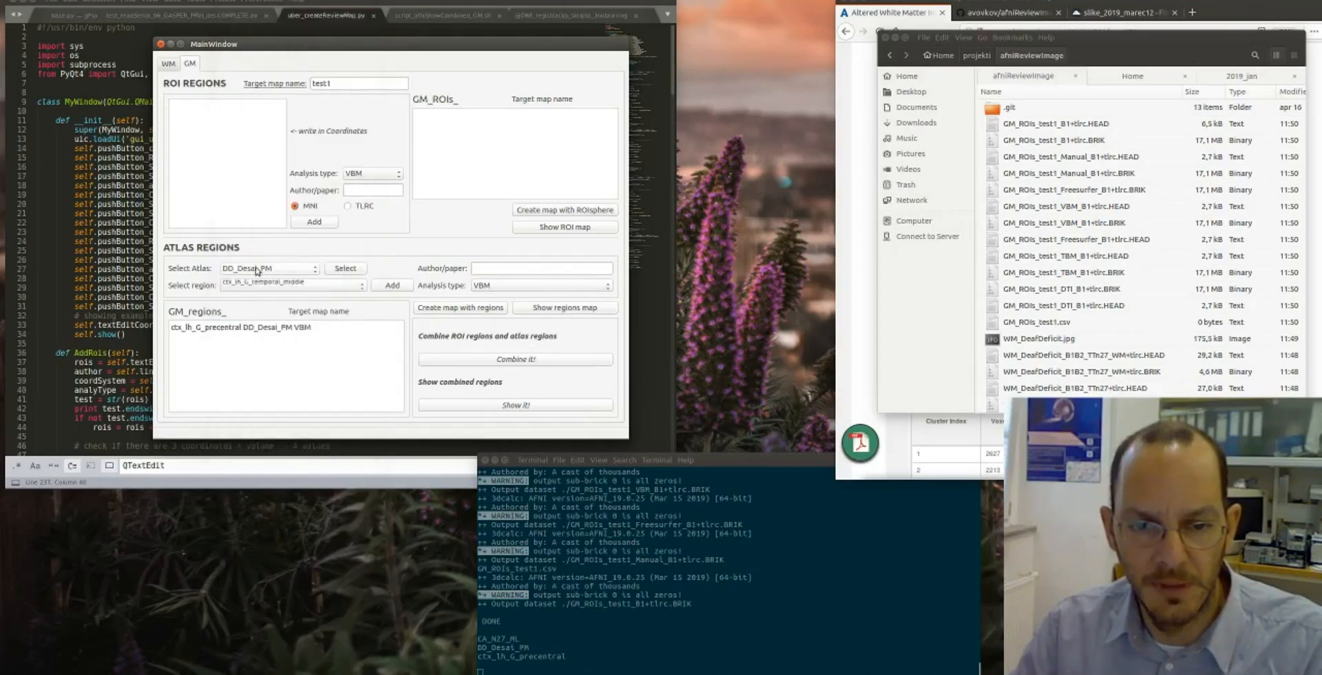
pyautogui.click(392, 286)
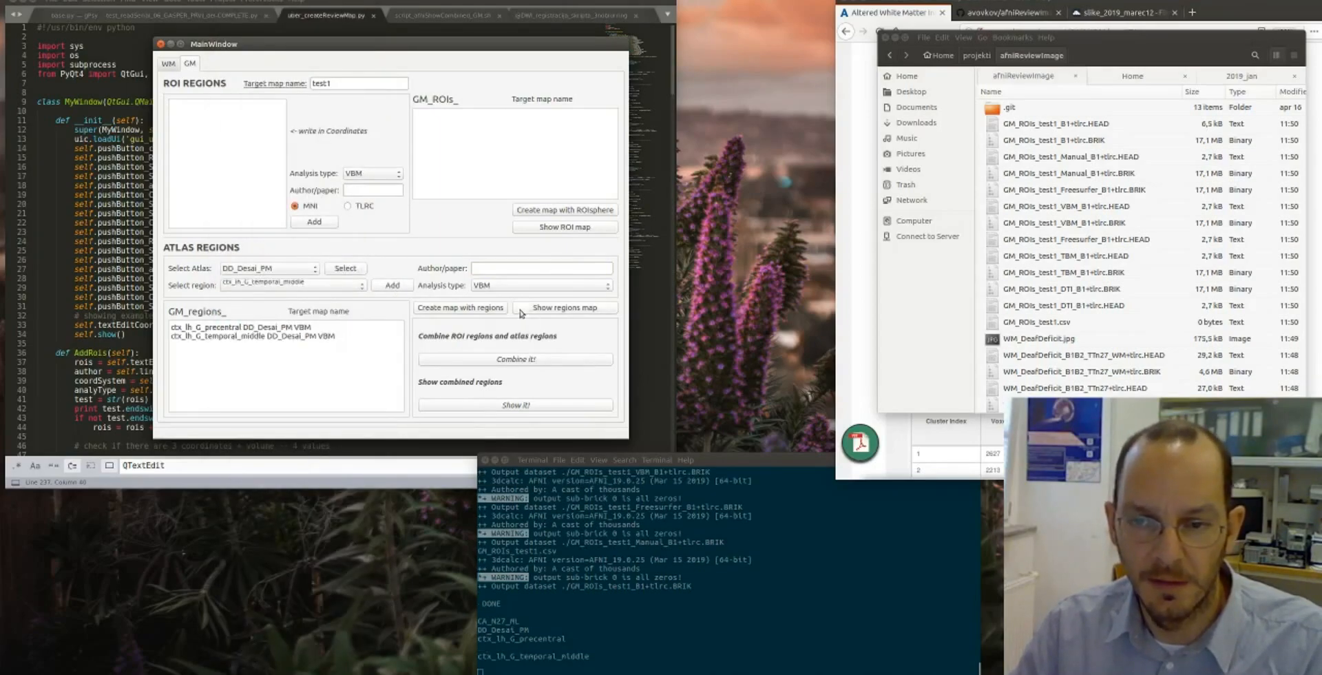
pyautogui.click(447, 308)
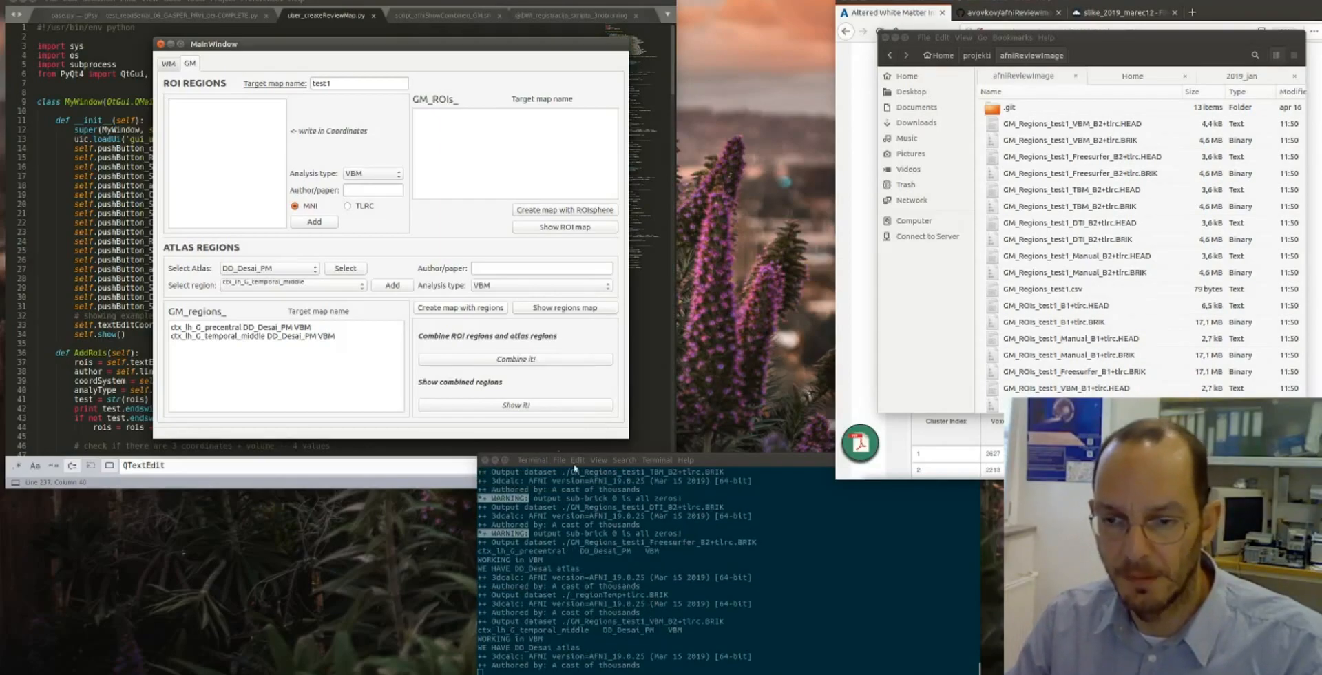
# - Combine the test1 ROI and atlas region maps into one grey matter map and display the combined result
pyautogui.click(516, 359)
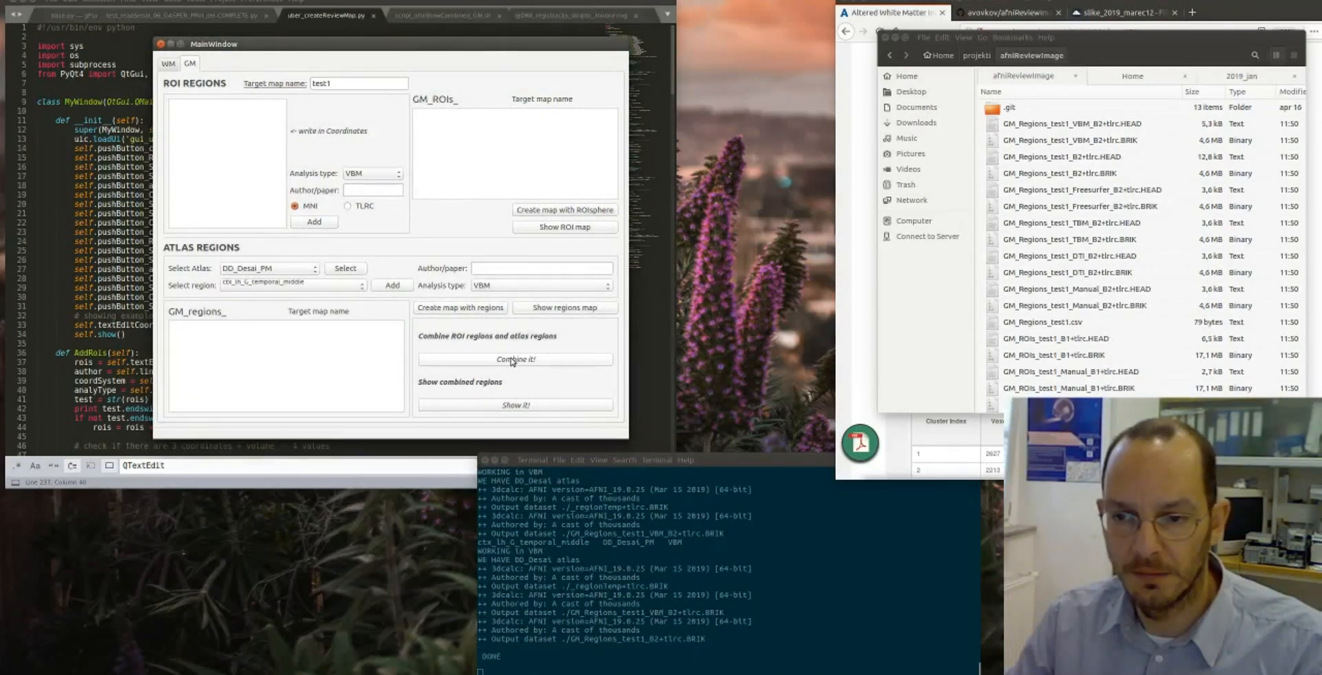
pyautogui.click(512, 360)
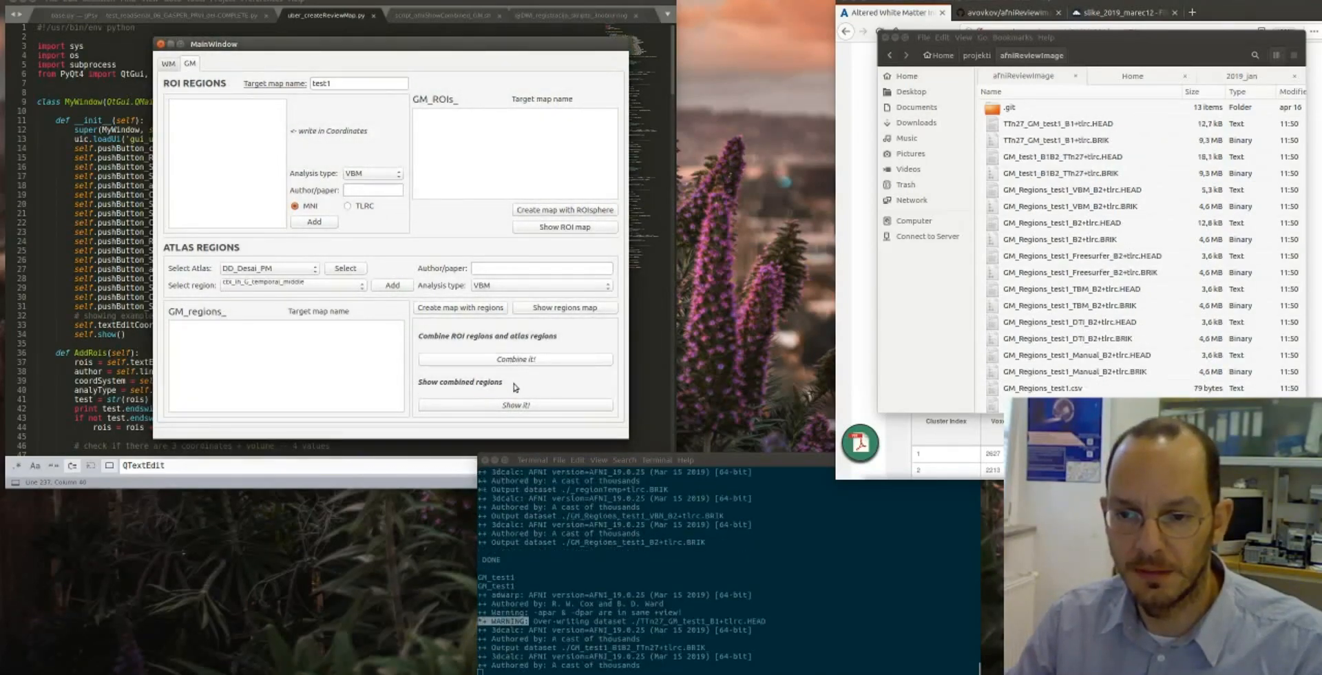
pyautogui.click(516, 406)
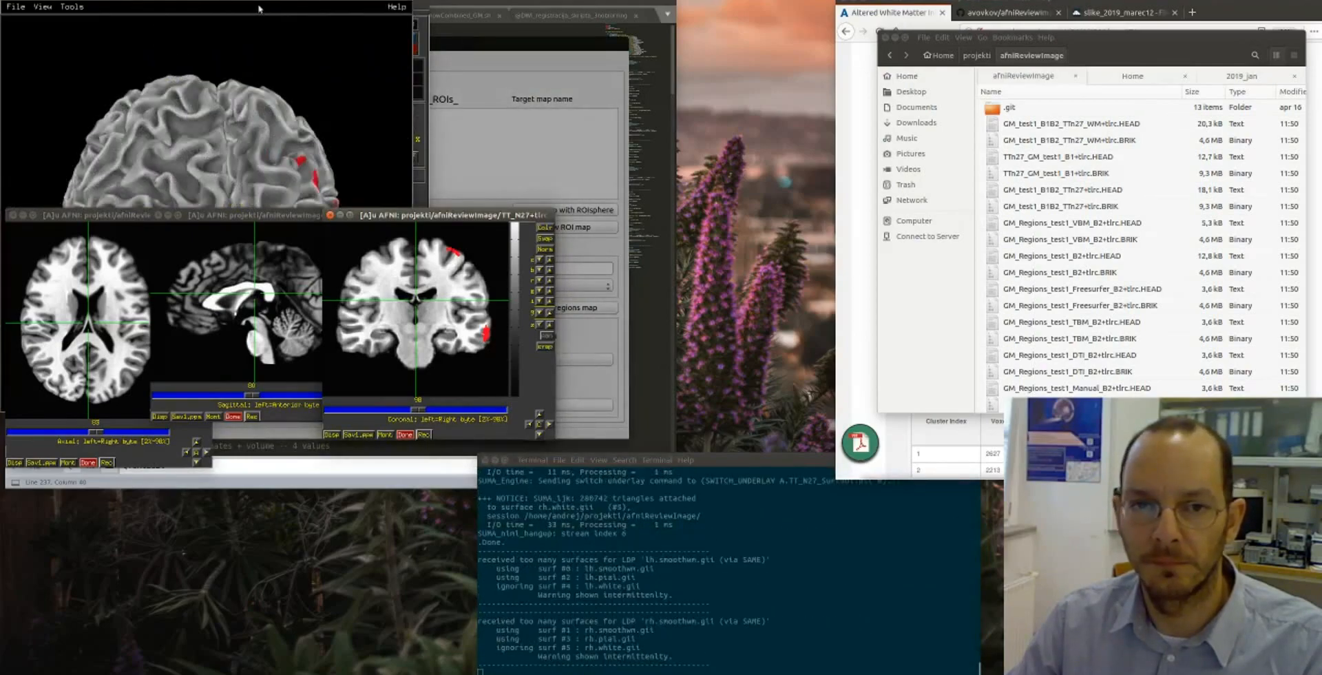
# - Move the SUMA surface viewer off the AFNI controller so that it sits beside the slice views
pyautogui.moveTo(267, 0); pyautogui.dragTo(952, 67)
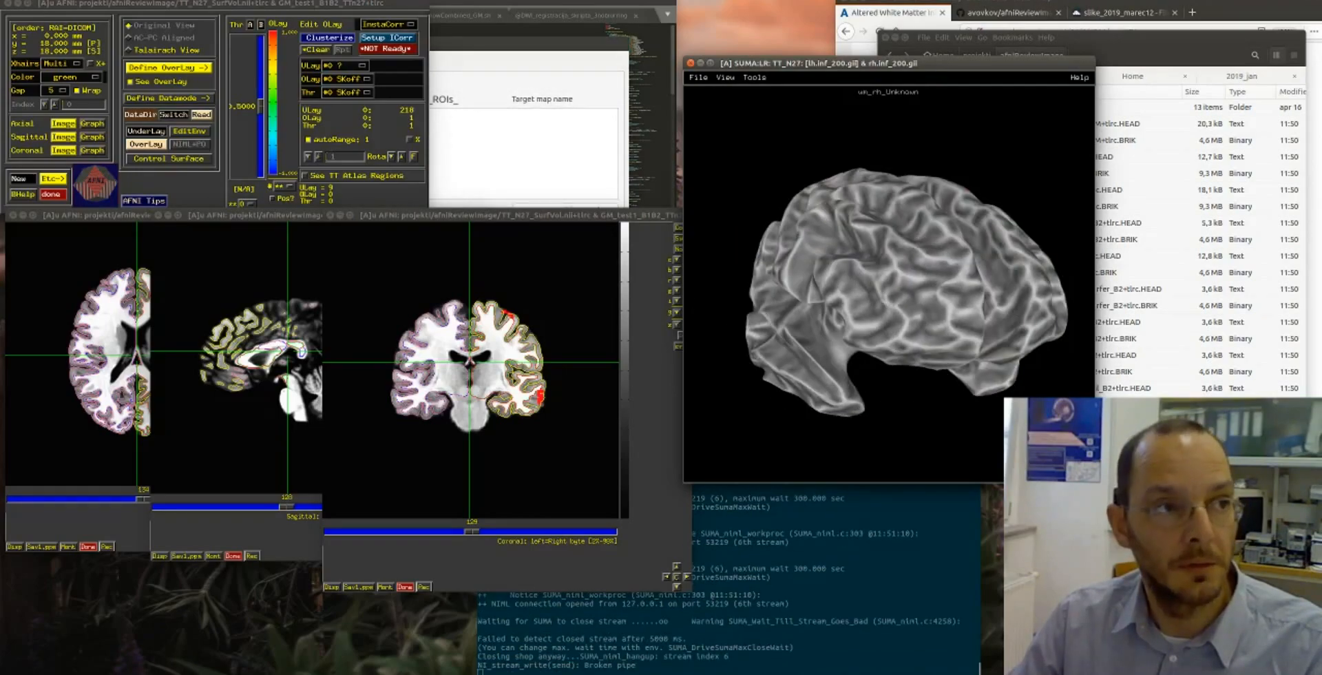
pyautogui.click(1157, 0)
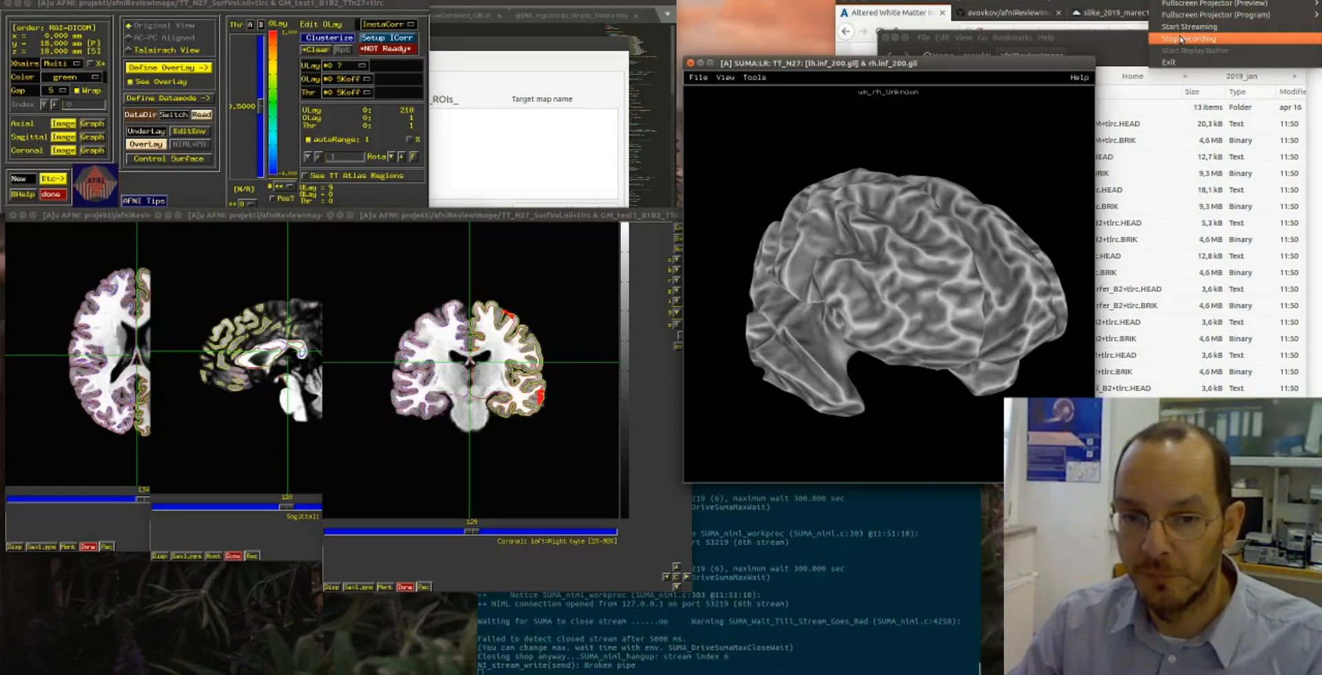
pyautogui.click(951, 68)
pyautogui.moveTo(951, 68); pyautogui.dragTo(950, 88)
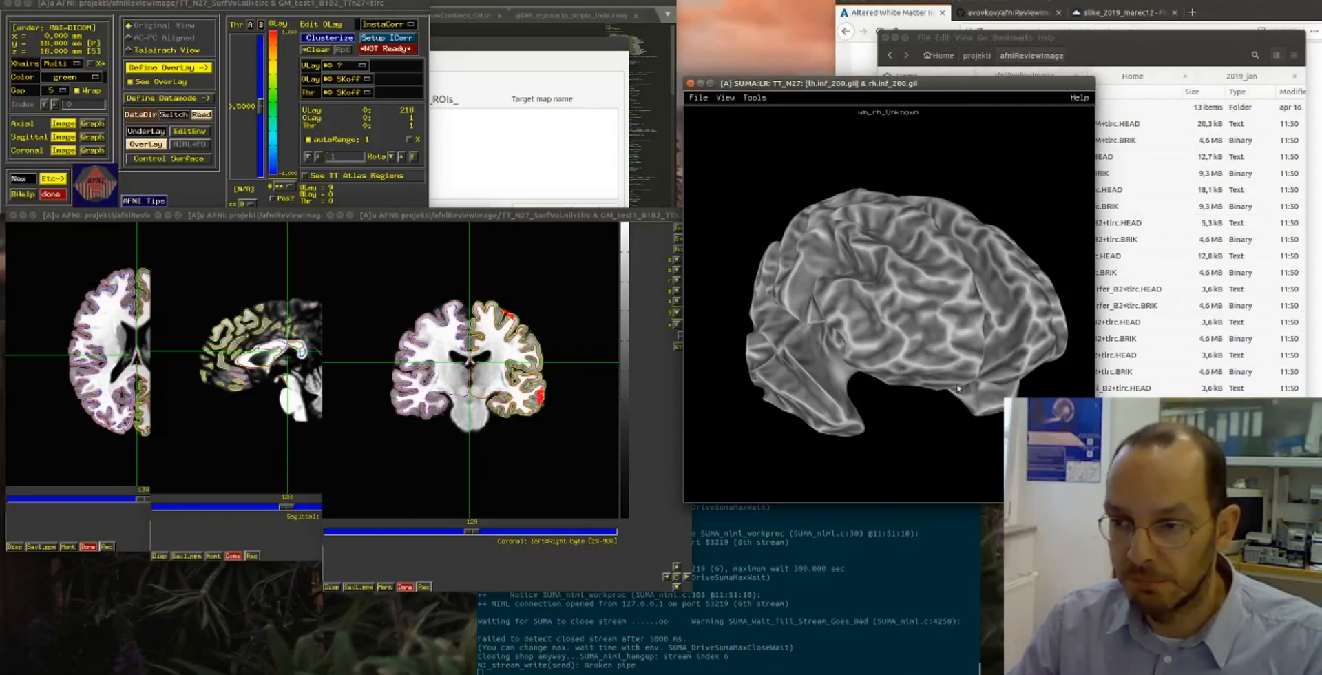
# - Rotate the brain surface and spread its hemispheres apart to examine the combined map's regions on the left lateral cortex
pyautogui.moveTo(1004, 354); pyautogui.dragTo(722, 357)
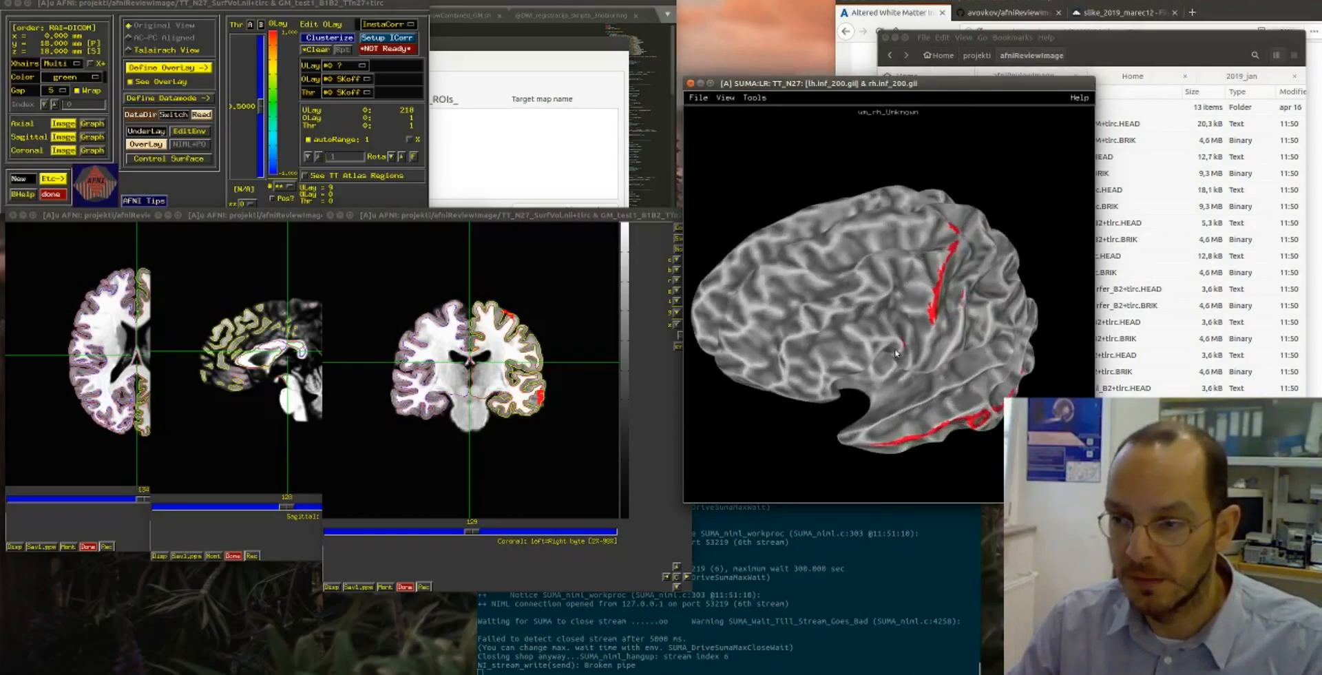
pyautogui.moveTo(898, 355); pyautogui.dragTo(806, 318)
pyautogui.moveTo(1048, 334); pyautogui.dragTo(784, 329)
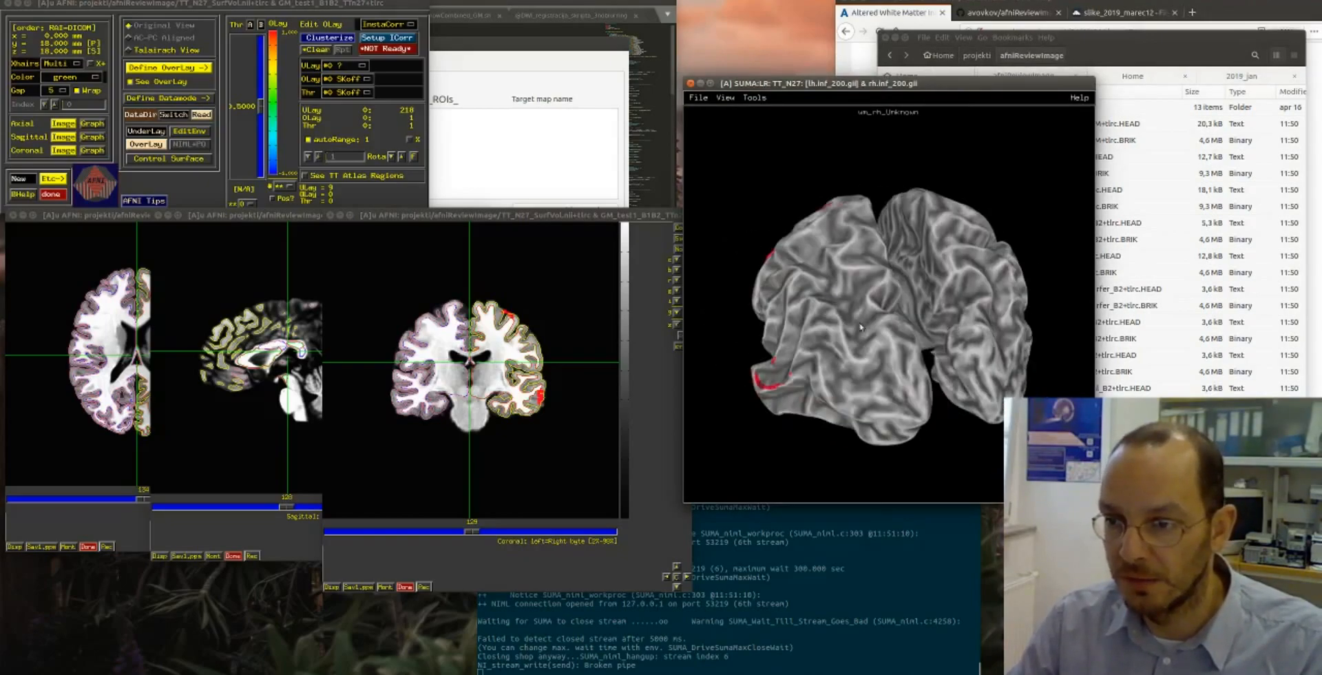
pyautogui.click(921, 317)
pyautogui.moveTo(922, 317); pyautogui.dragTo(936, 295)
pyautogui.scroll(-6, 918, 278)
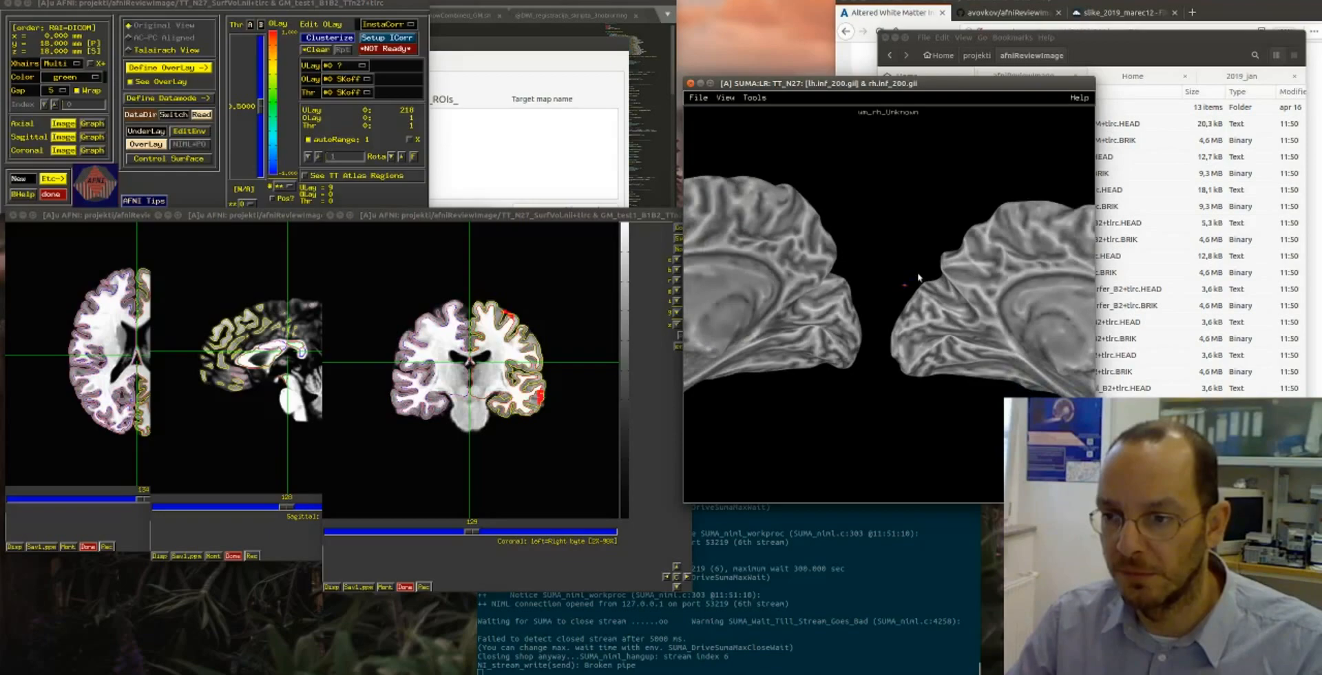
pyautogui.moveTo(973, 318); pyautogui.dragTo(740, 299)
pyautogui.moveTo(1031, 301); pyautogui.dragTo(817, 298)
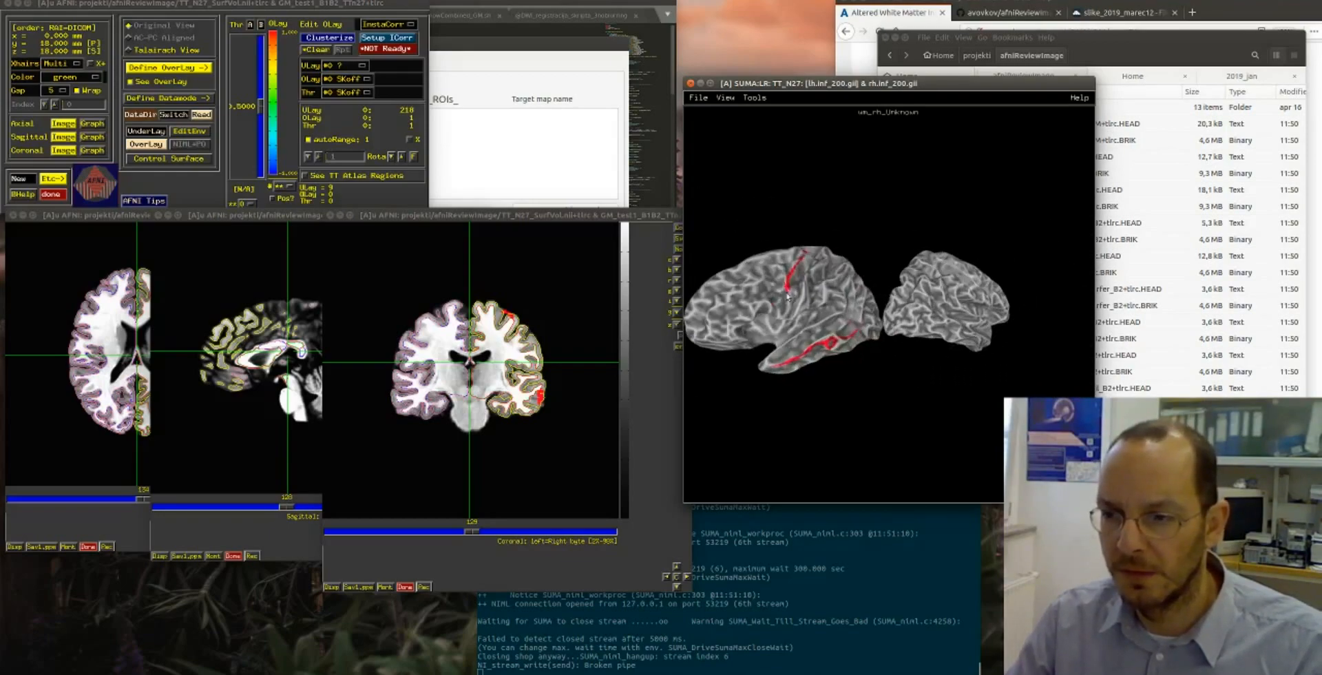
pyautogui.scroll(5, 826, 296)
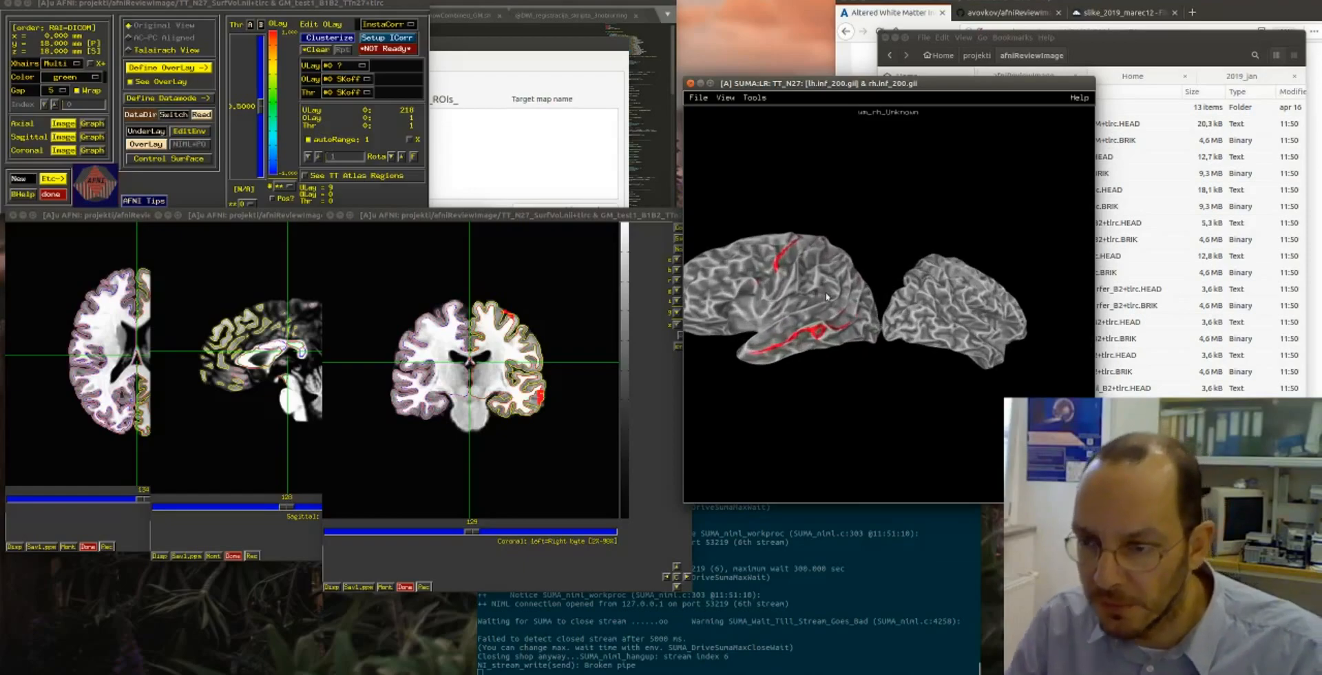
pyautogui.scroll(3, 796, 308)
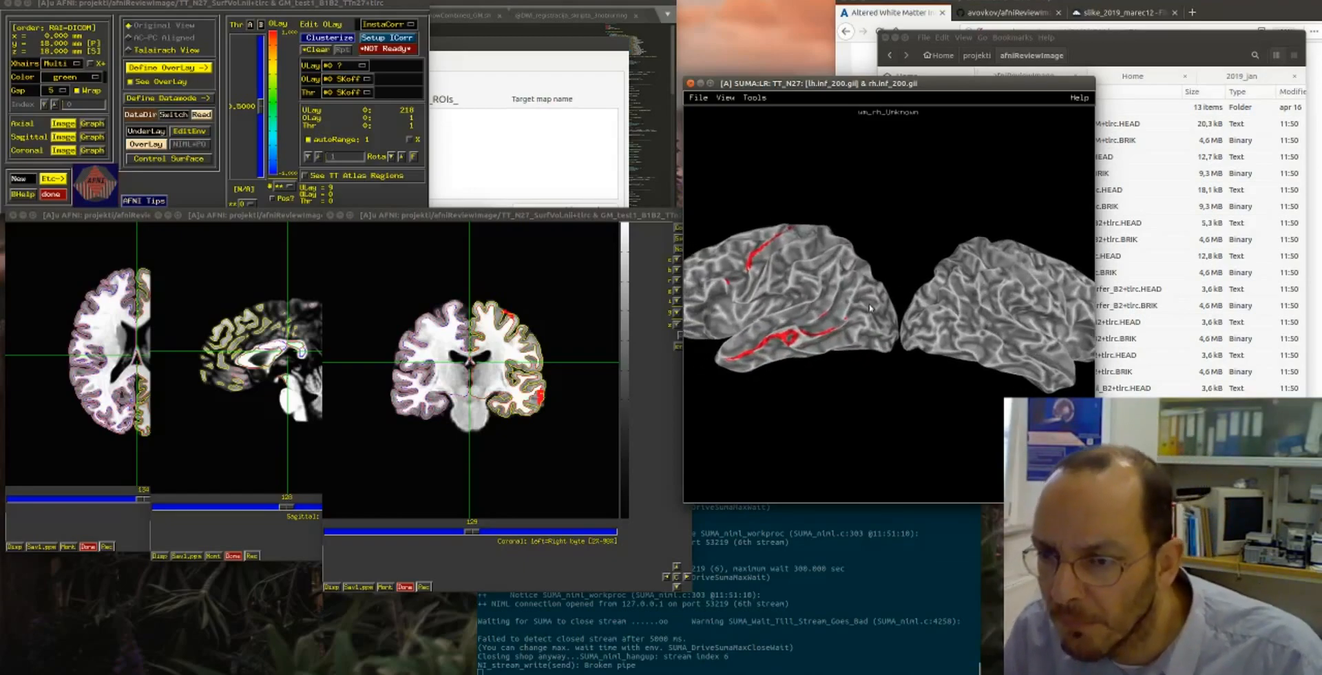